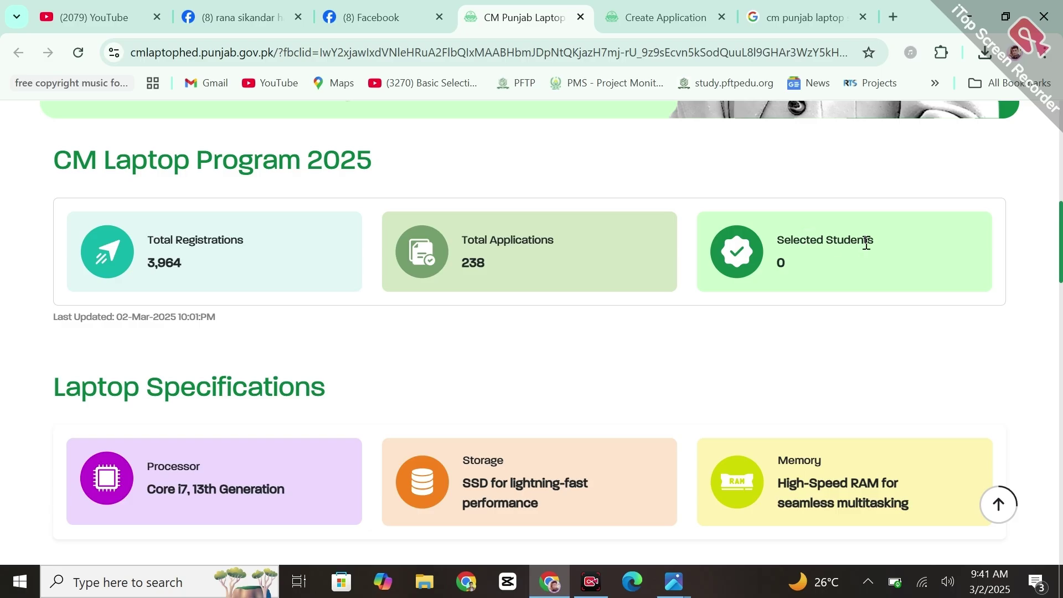
Step: Review the laptop specifications, benefits and eligibility criteria on the CM Punjab Laptop Program page
scroll(532, 332, down, 3)
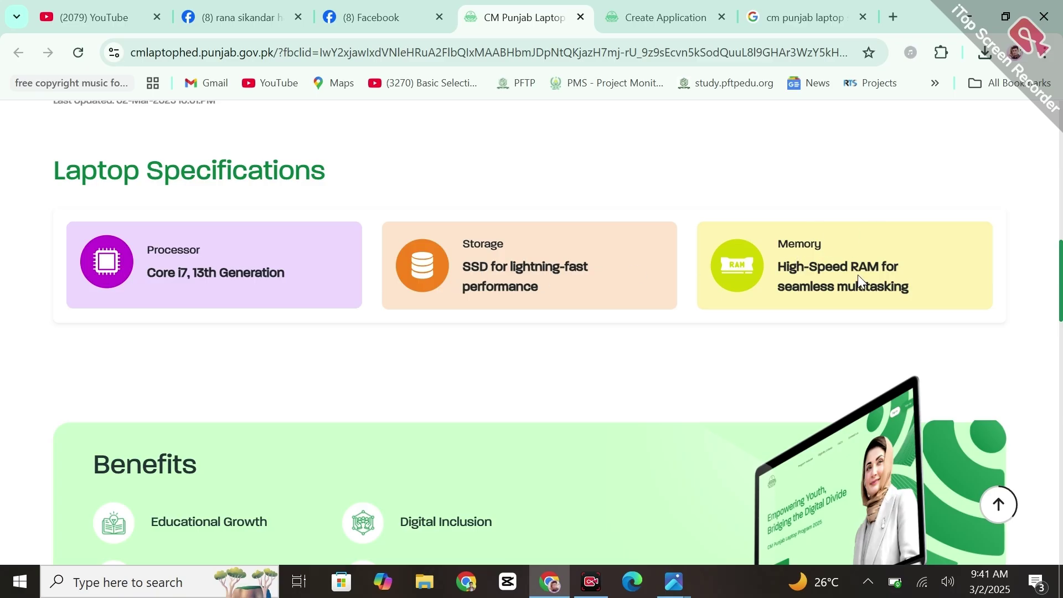
scroll(1039, 320, down, 5)
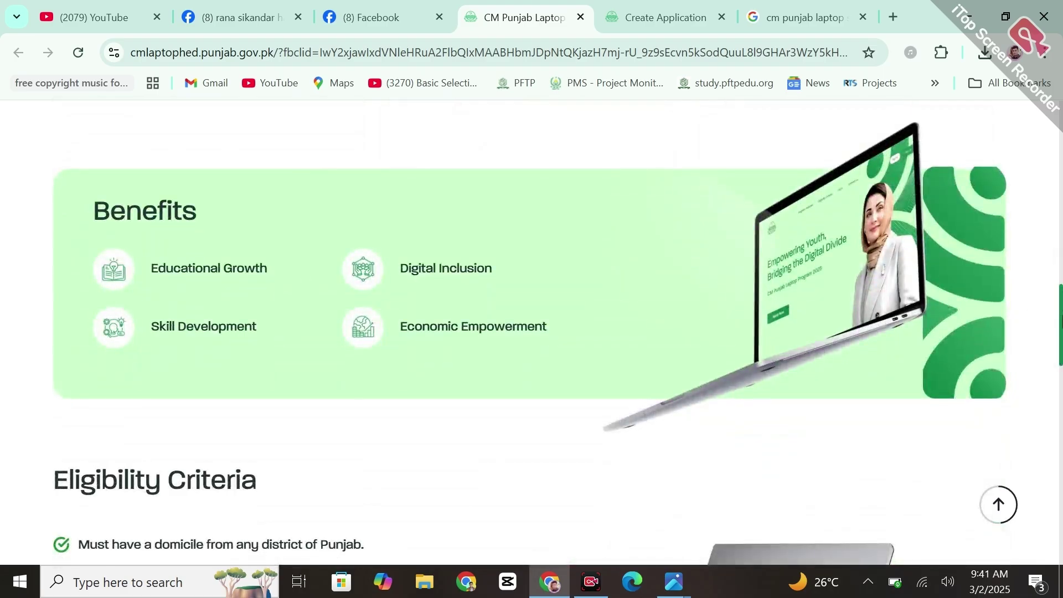
drag(1060, 321, 1061, 385)
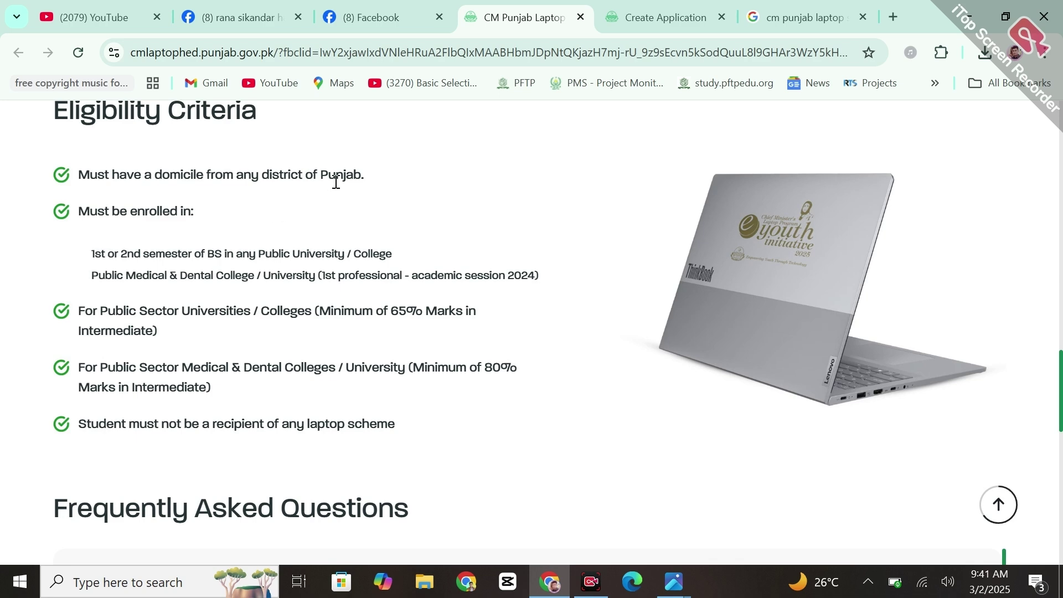
scroll(335, 182, up, 5)
scroll(335, 183, left, 5)
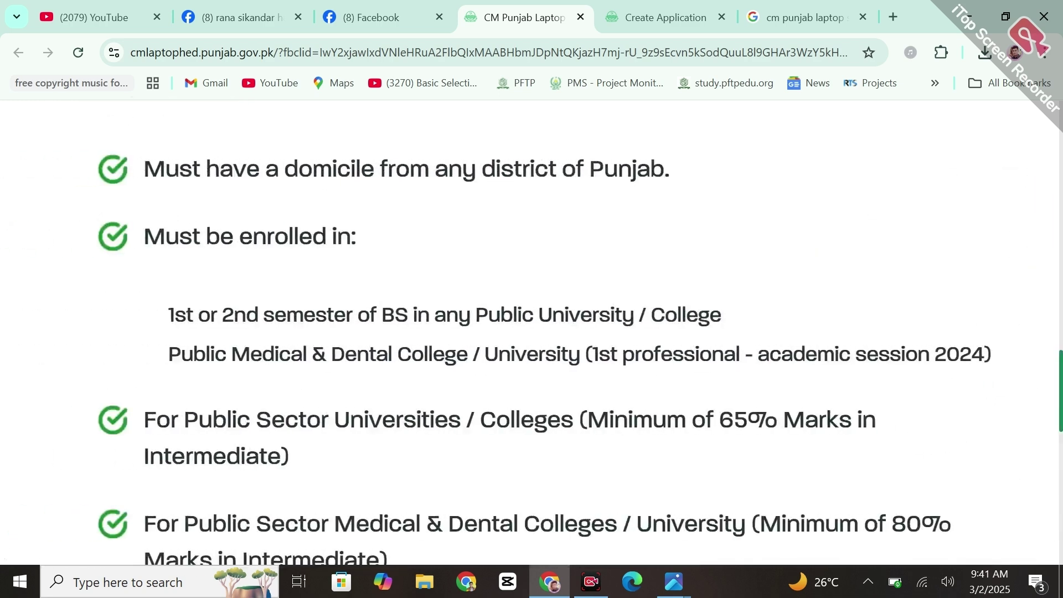
scroll(789, 212, down, 2)
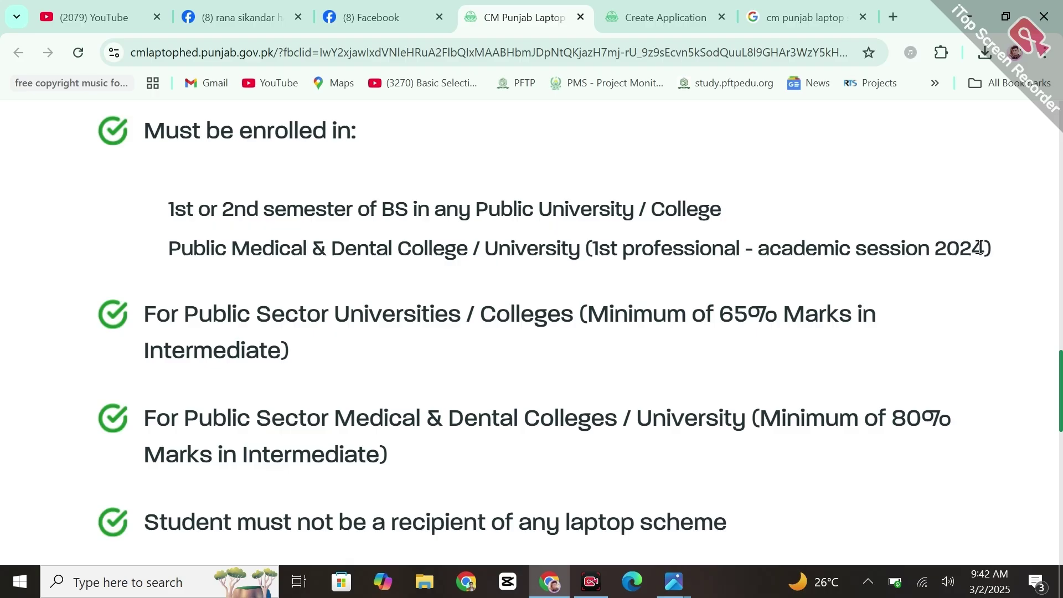
scroll(979, 248, down, 1)
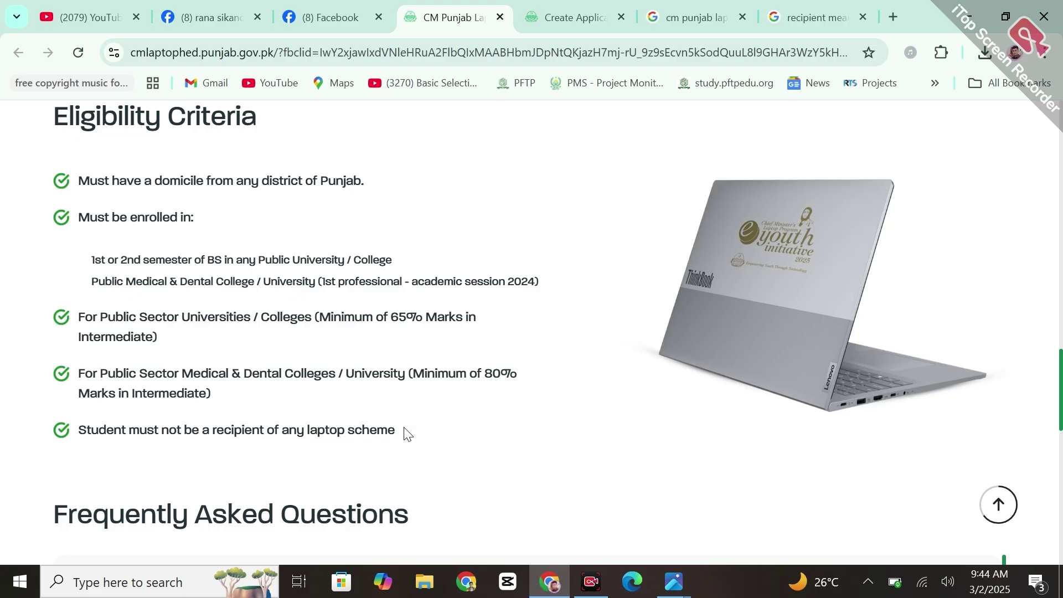
Step: Log out of the candidate account already signed in on the laptop portal and open the new applicant registration form
scroll(407, 434, up, 15)
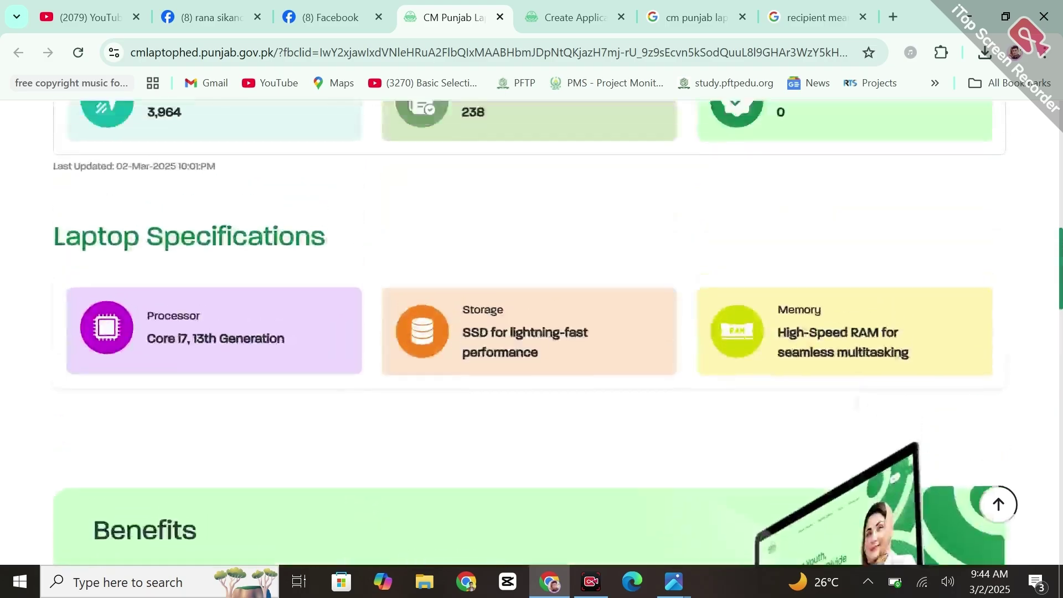
scroll(531, 332, up, 6)
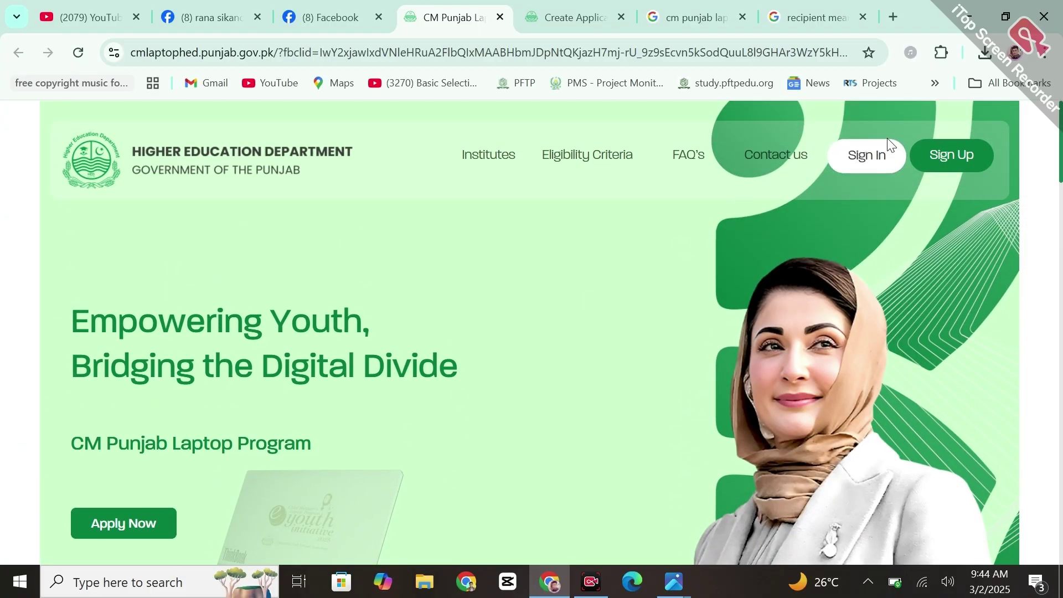
click(880, 158)
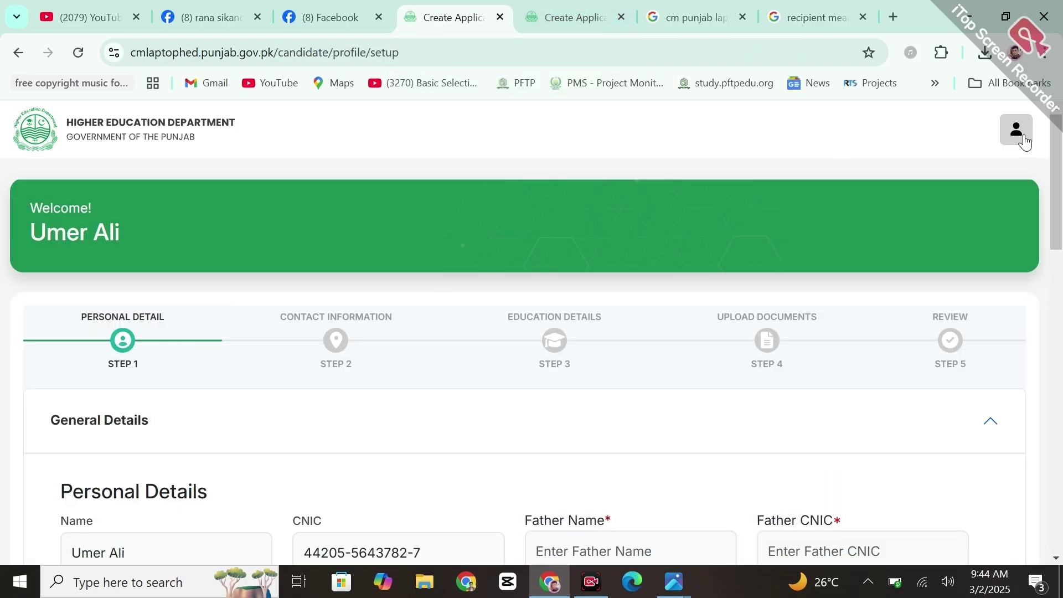
click(1030, 143)
click(965, 168)
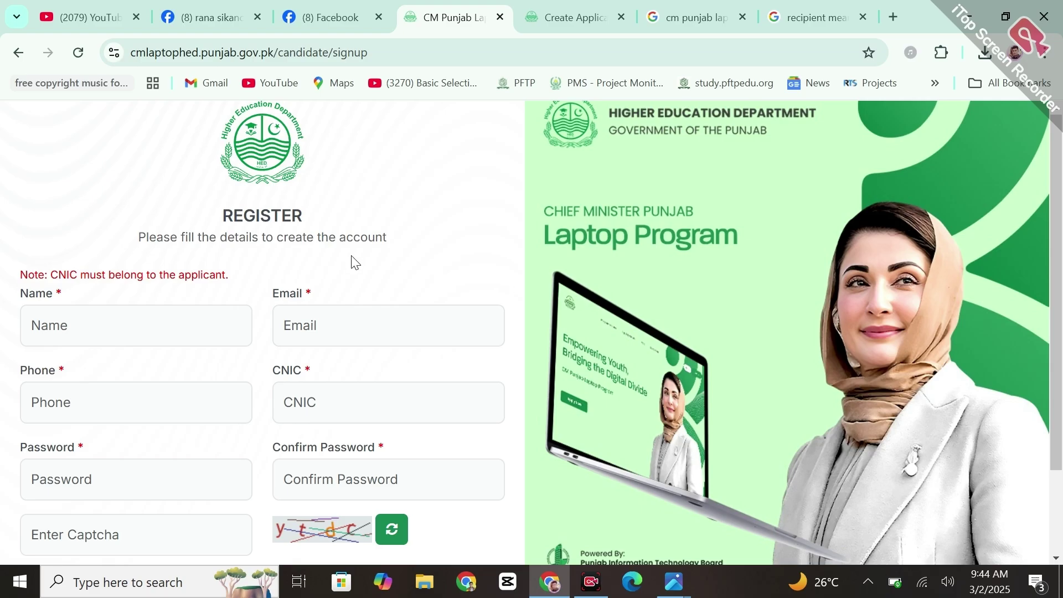
scroll(354, 263, down, 2)
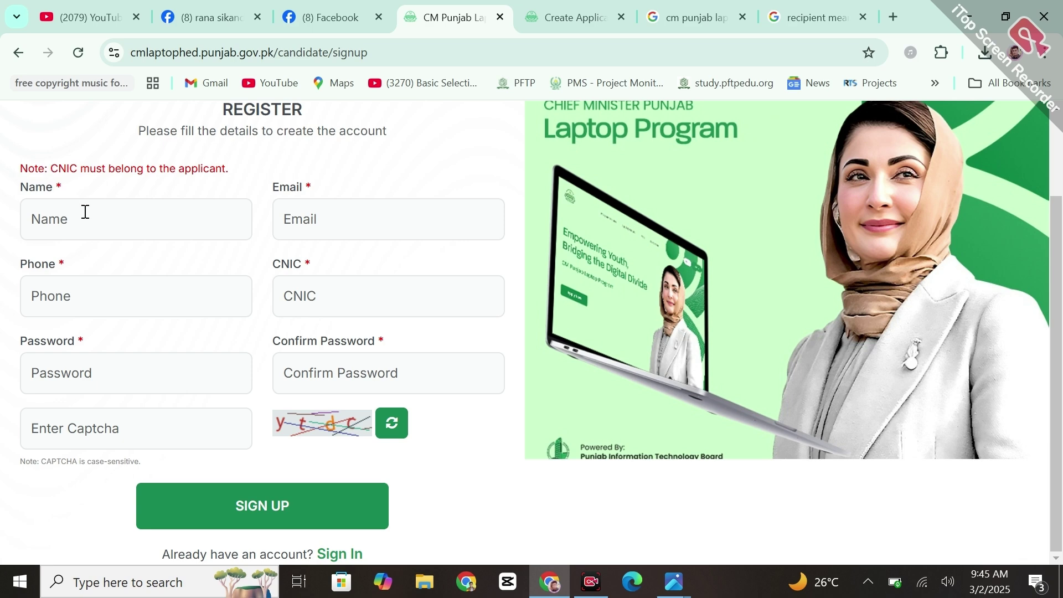
click(304, 210)
Step: Look up the CM Punjab Laptop Program verification code email in Gmail and return to the registration form
click(694, 17)
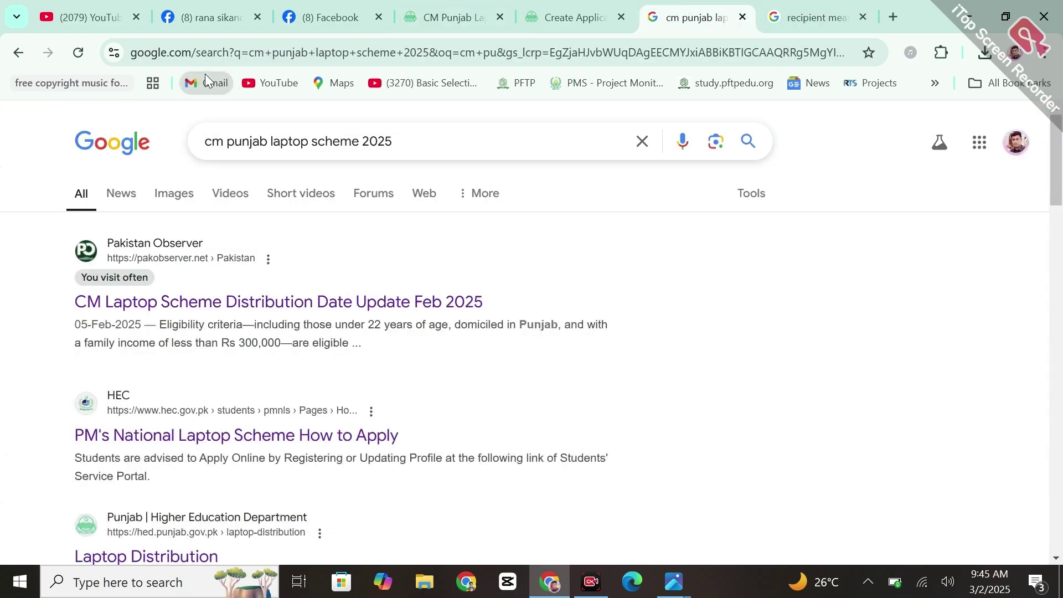
click(205, 75)
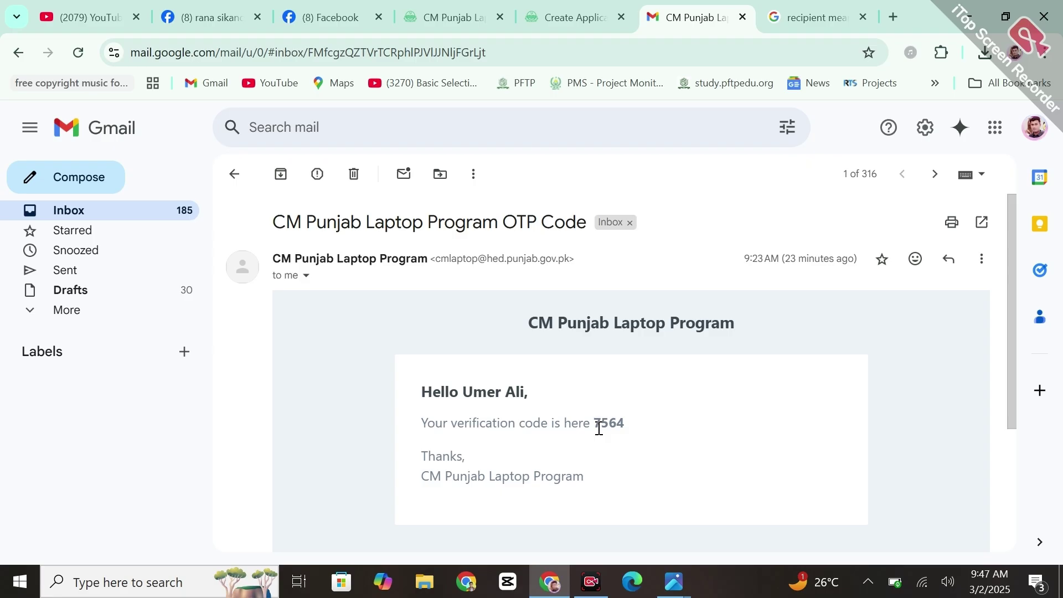
click(582, 8)
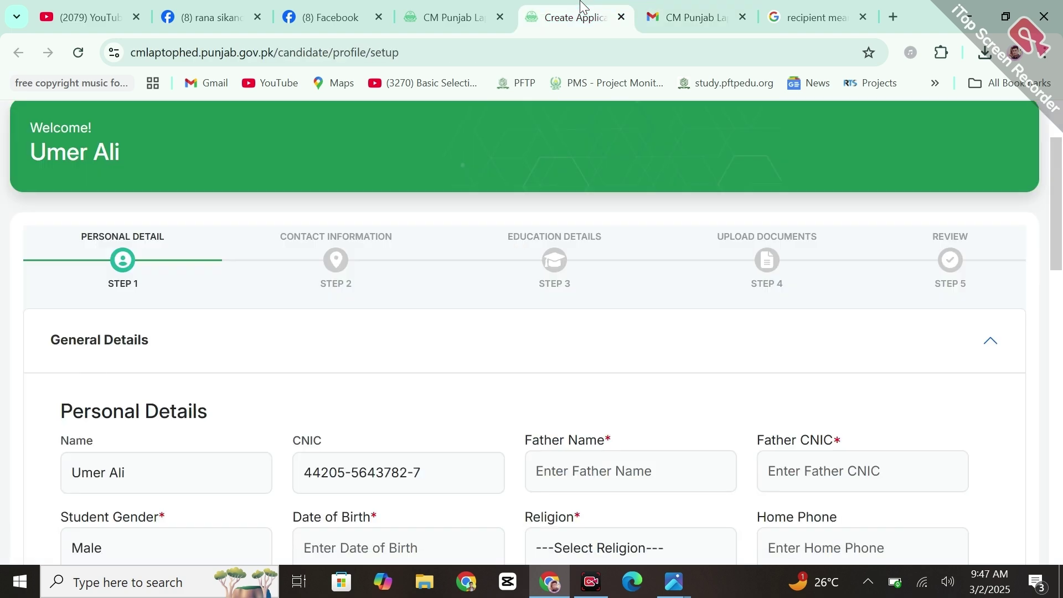
click(475, 12)
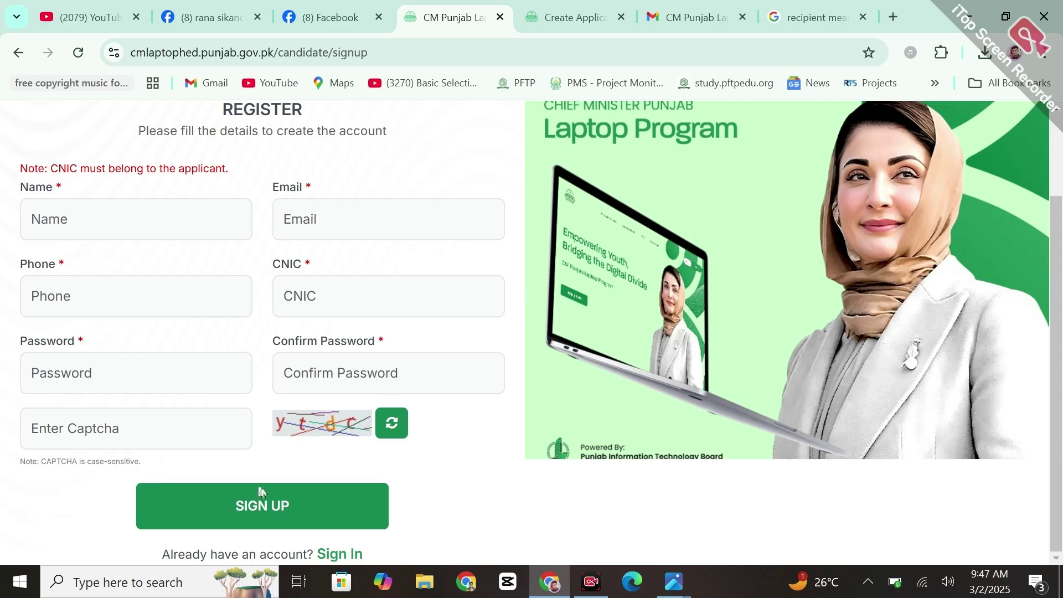
Step: Open the portal's sign-in page for existing accounts and close the extra Create Application page
click(340, 556)
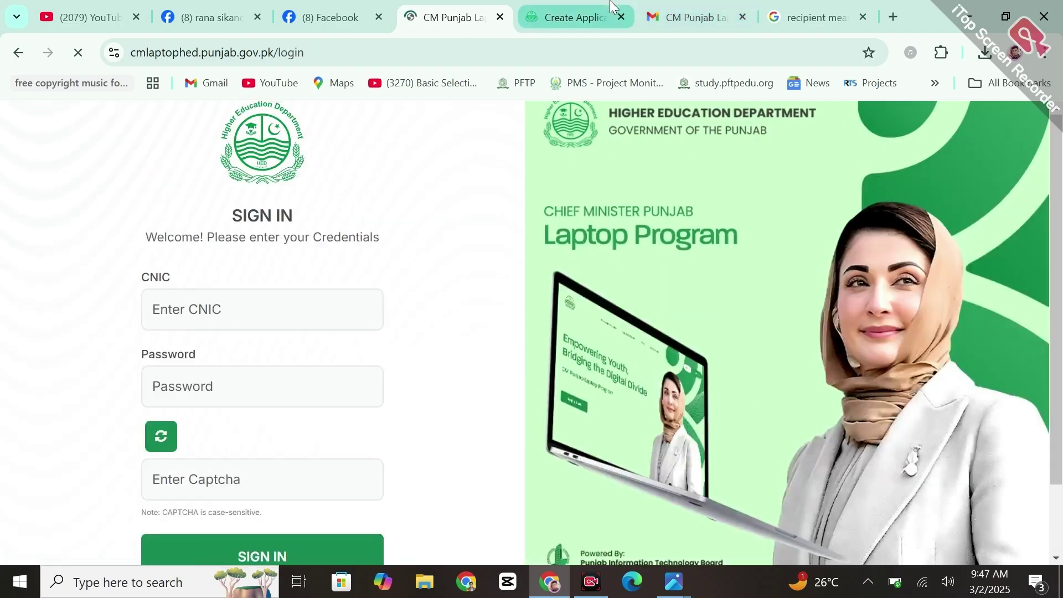
click(611, 6)
click(622, 17)
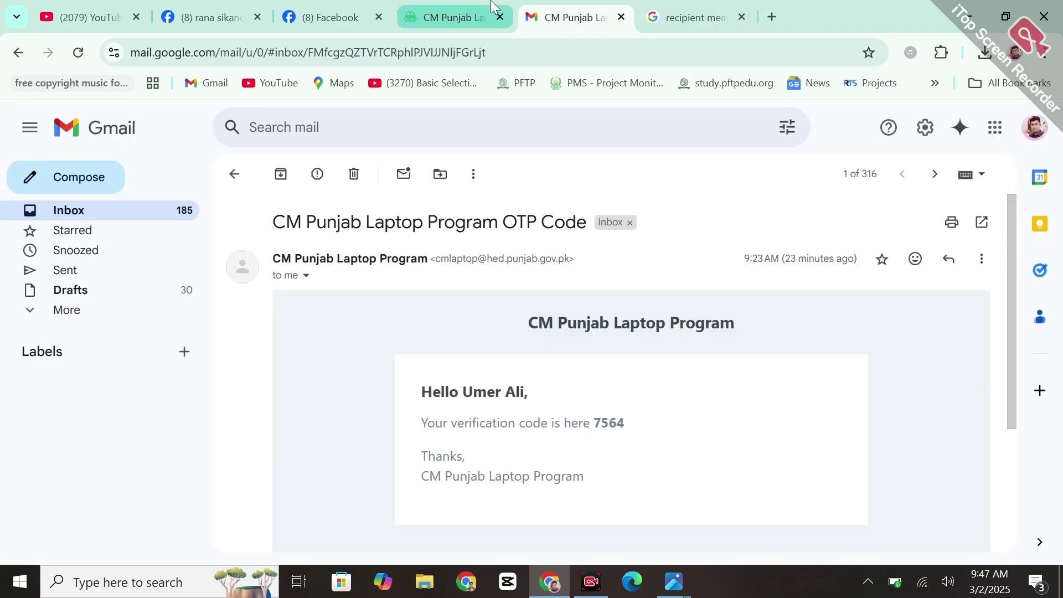
click(493, 8)
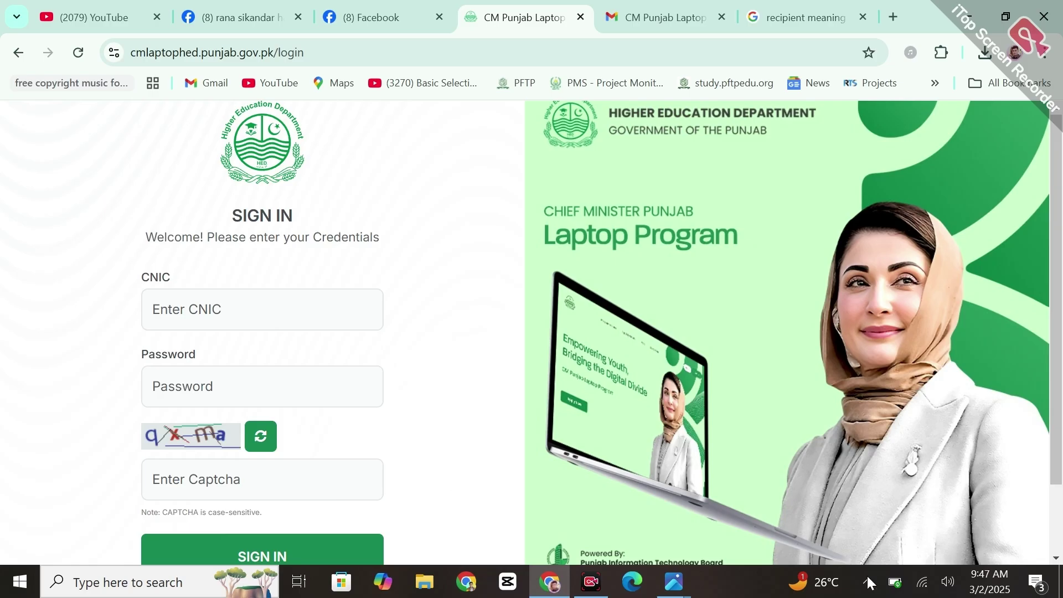
Step: View the WhatsApp application instructions image in the photo viewer and return to the candidate application form in the browser
key(ctrl+Tab)
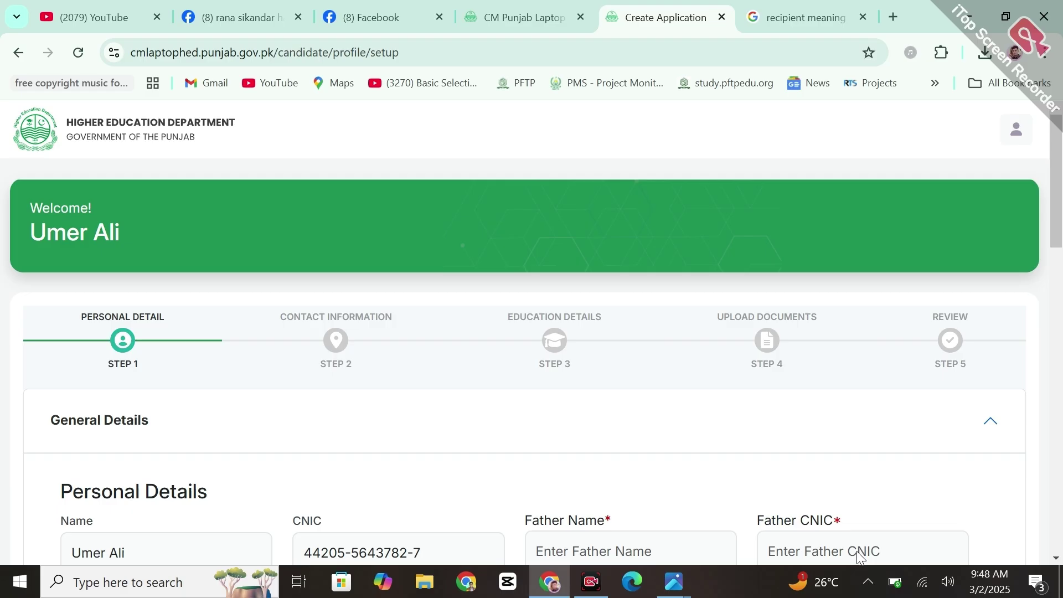
key(alt+Tab)
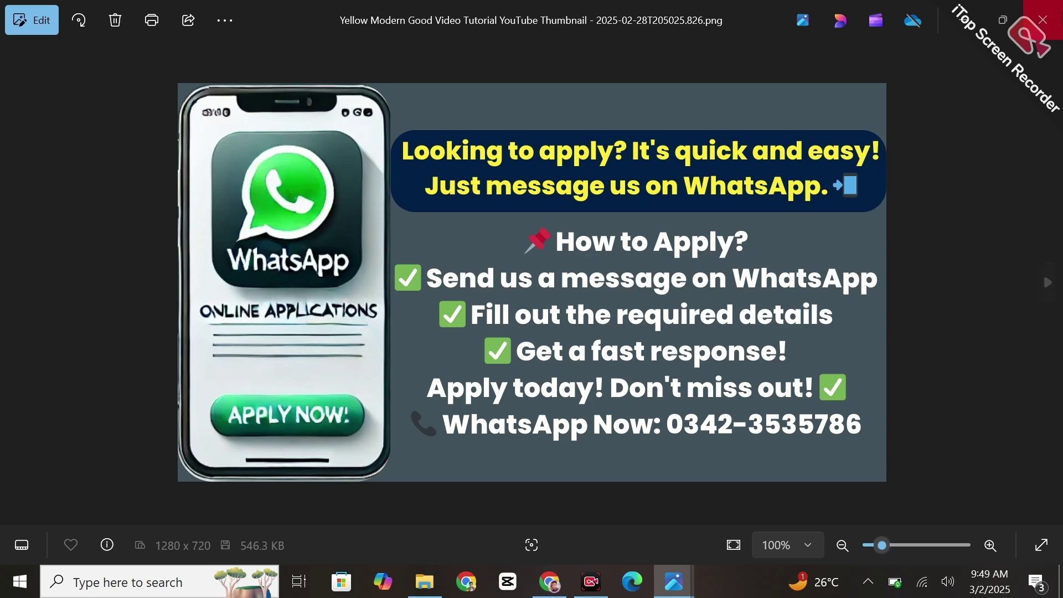
key(alt+Tab)
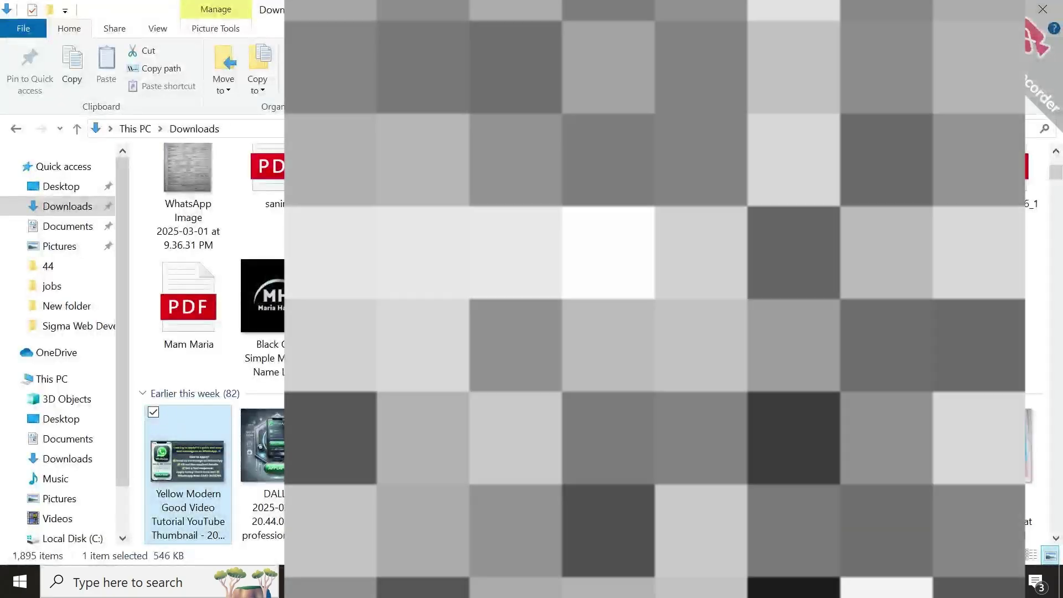
key(alt+Tab)
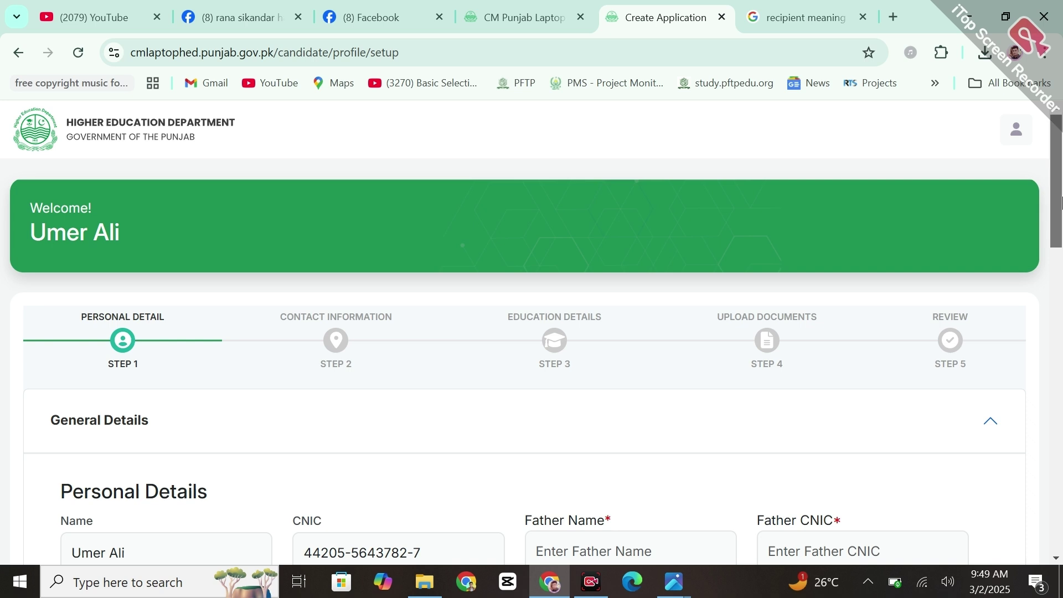
Step: Examine the applicant CNIC, father name and father CNIC fields in the Personal Details section
drag(1058, 211, 1061, 233)
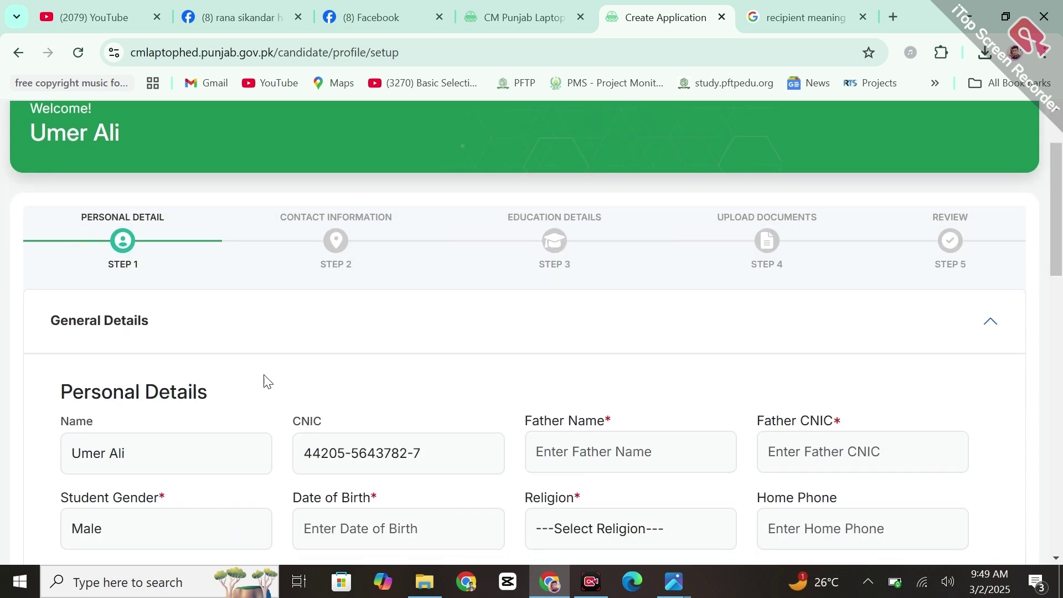
drag(1060, 180, 1061, 245)
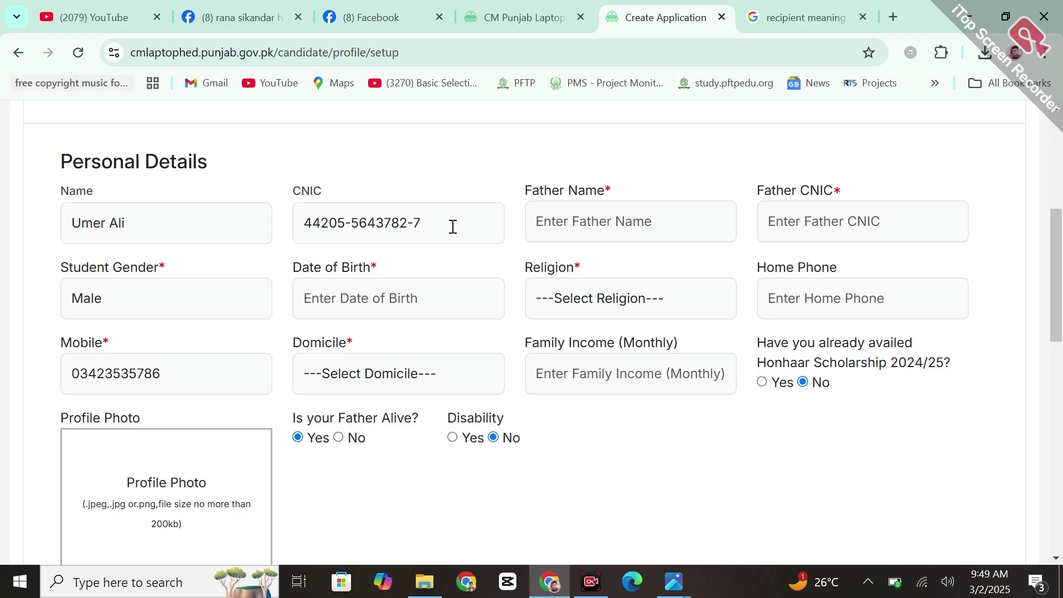
click(482, 227)
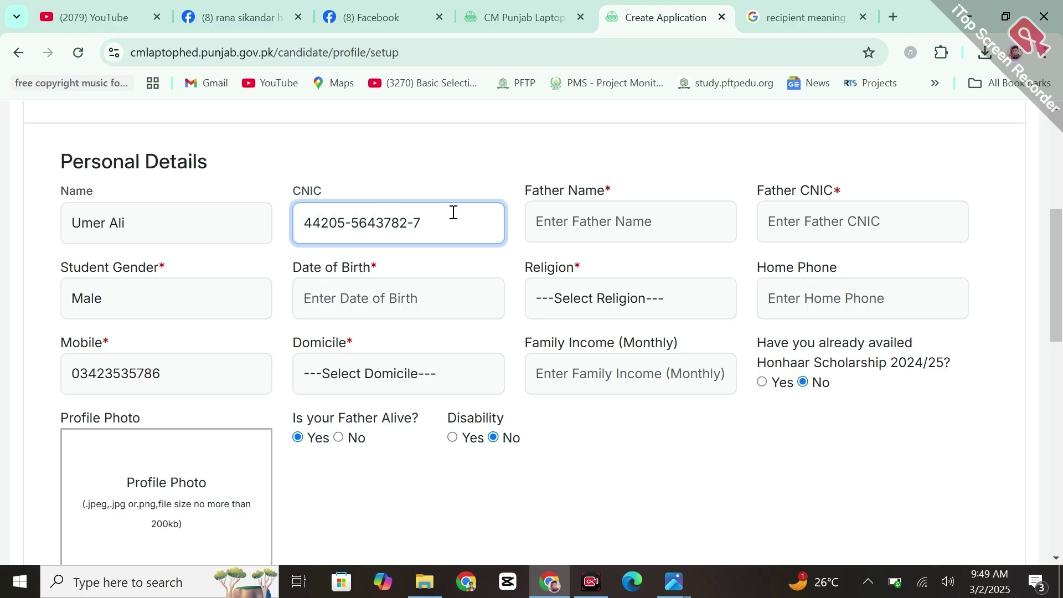
scroll(622, 224, up, 3)
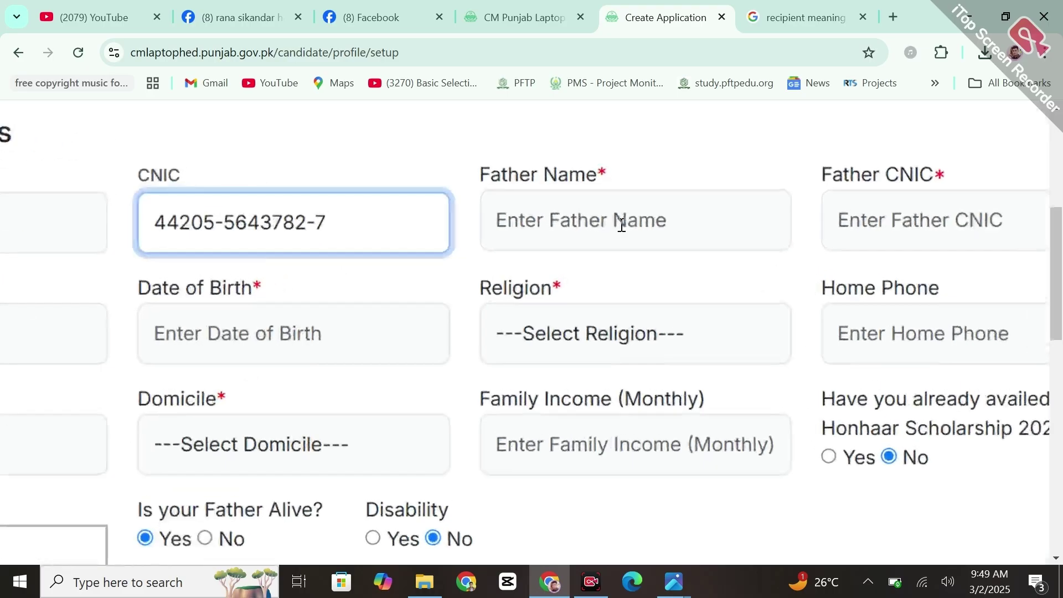
click(871, 243)
scroll(855, 224, down, 3)
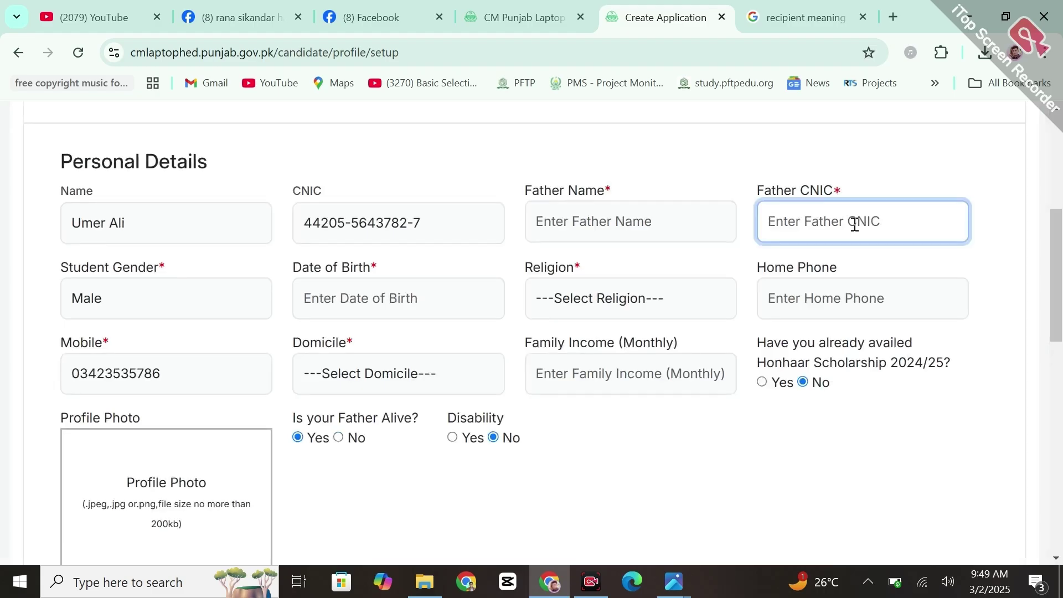
Step: Examine the gender and religion options, the date of birth picker and the remaining fields of the Personal Details section
click(186, 304)
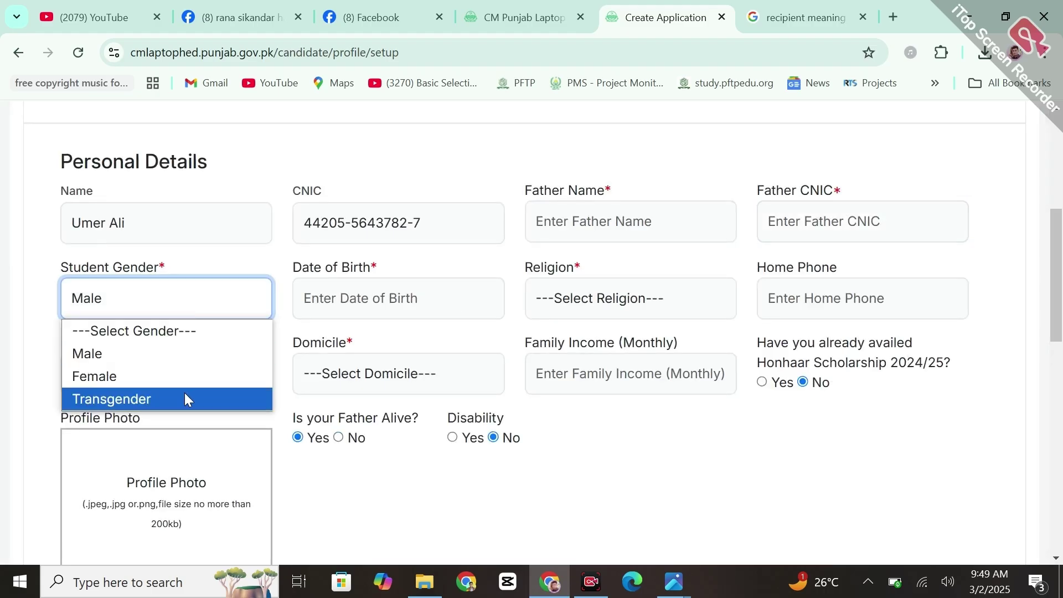
click(357, 307)
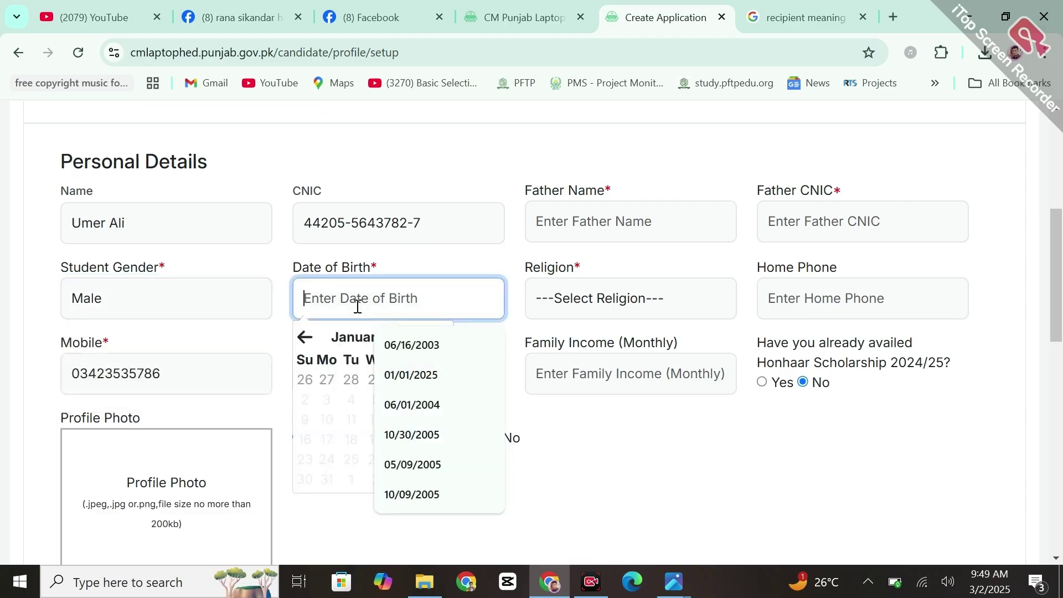
click(568, 461)
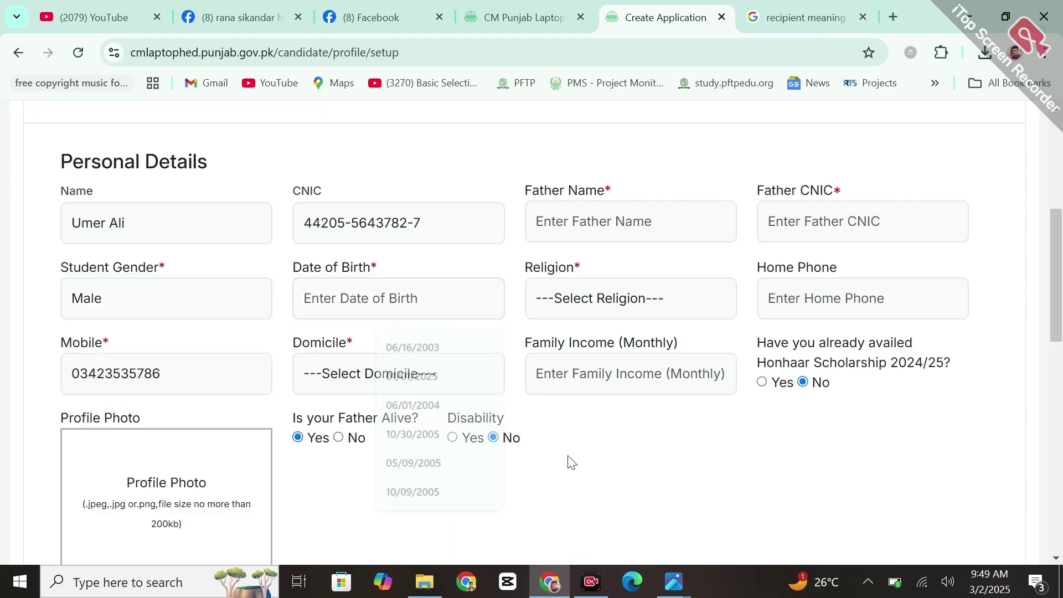
click(590, 301)
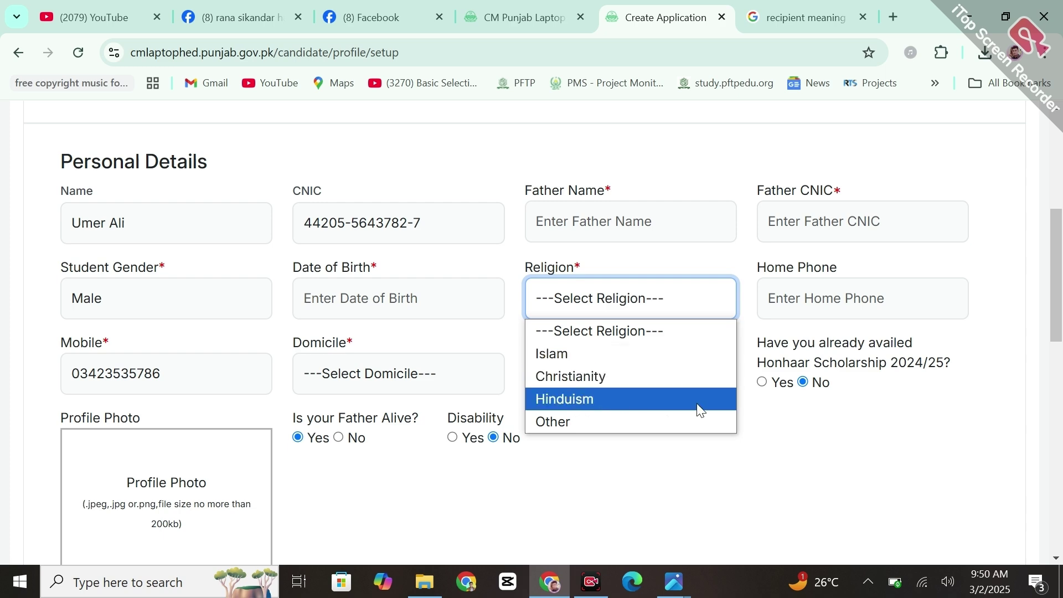
click(836, 422)
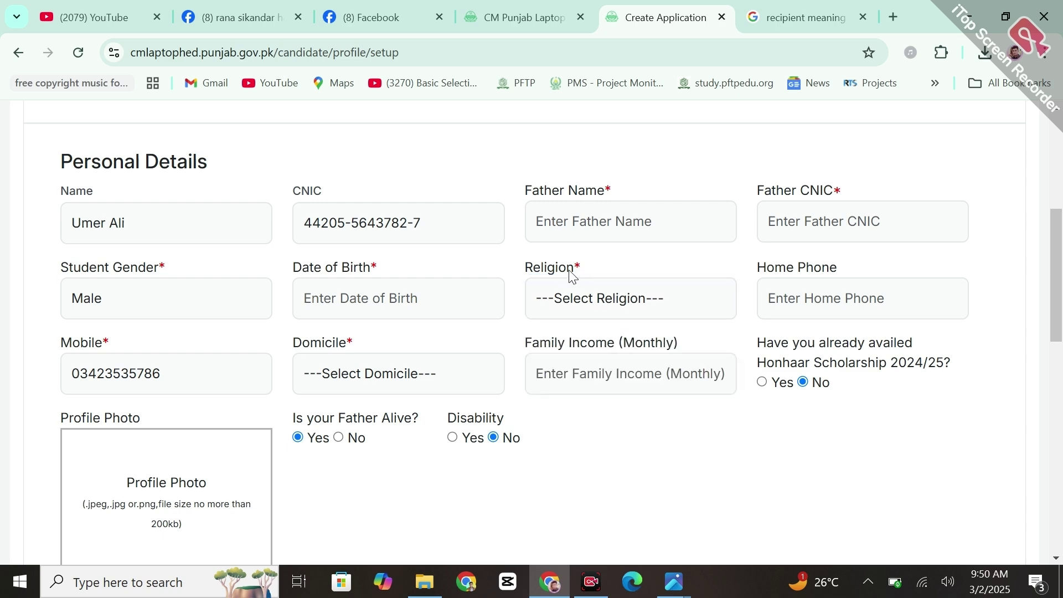
scroll(586, 277, up, 3)
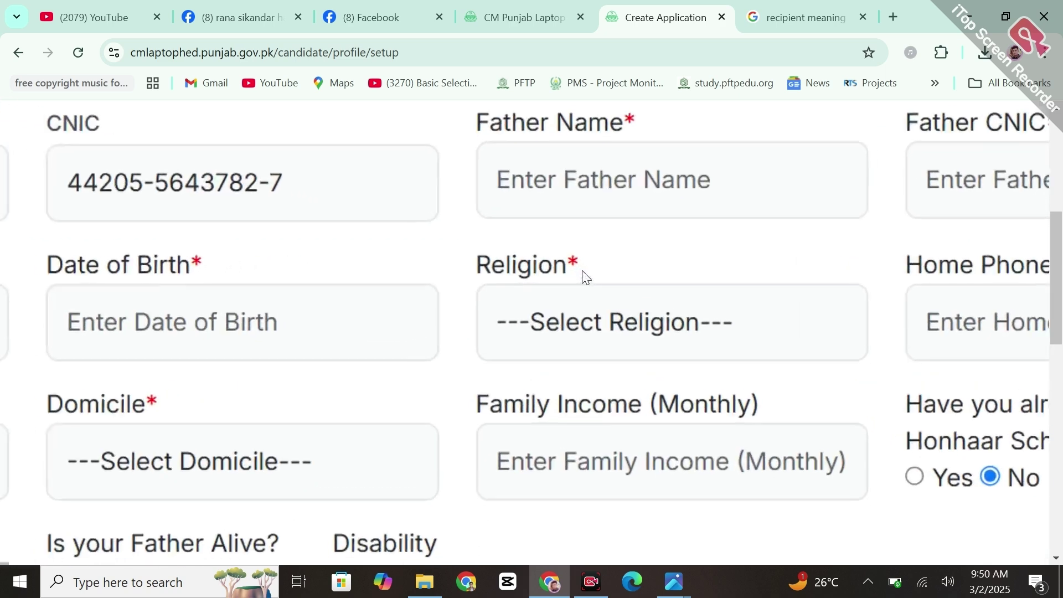
scroll(586, 277, down, 2)
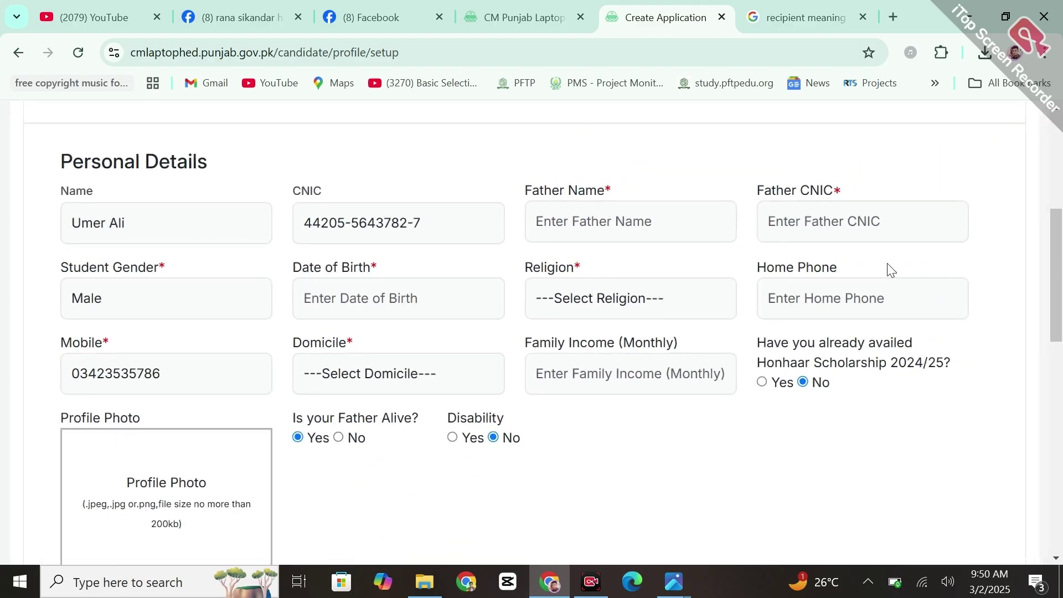
scroll(1061, 279, down, 2)
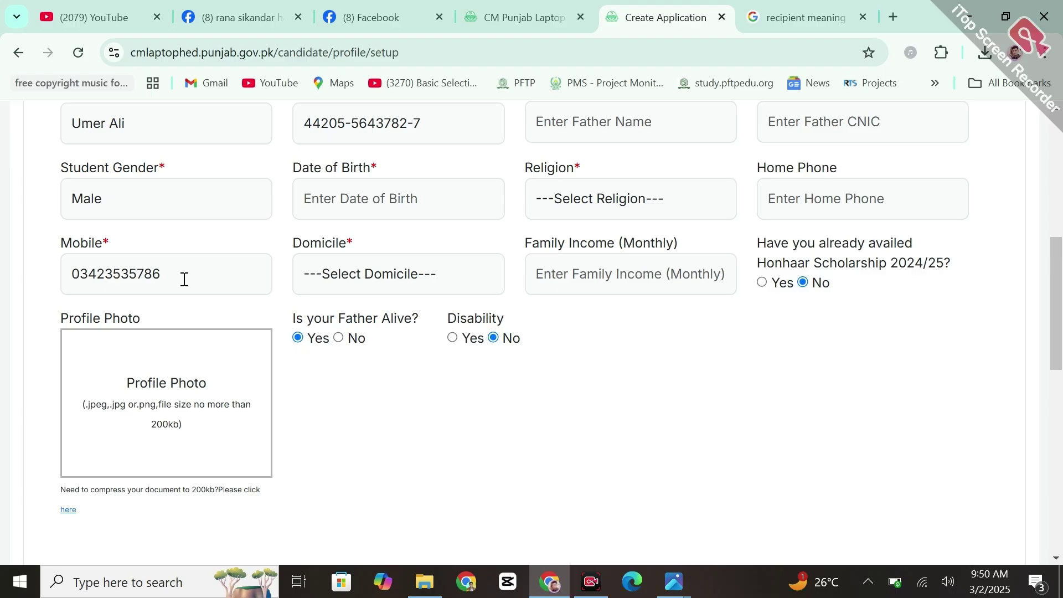
Step: Set the applicant's domicile to Bahawalpur and answer Yes to having already availed the Honhaar Scholarship 2024/25
click(356, 285)
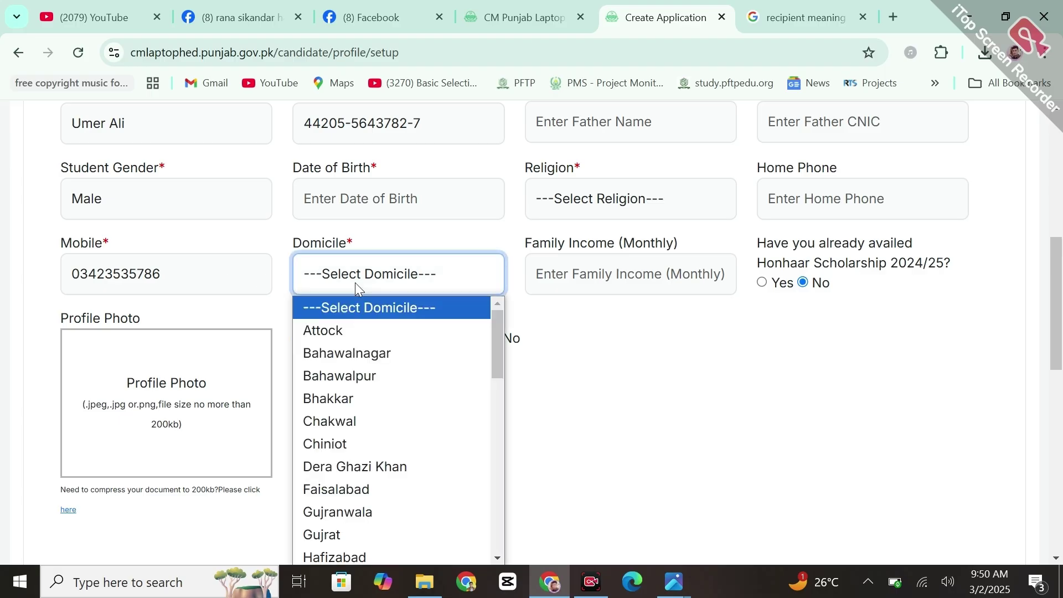
click(375, 384)
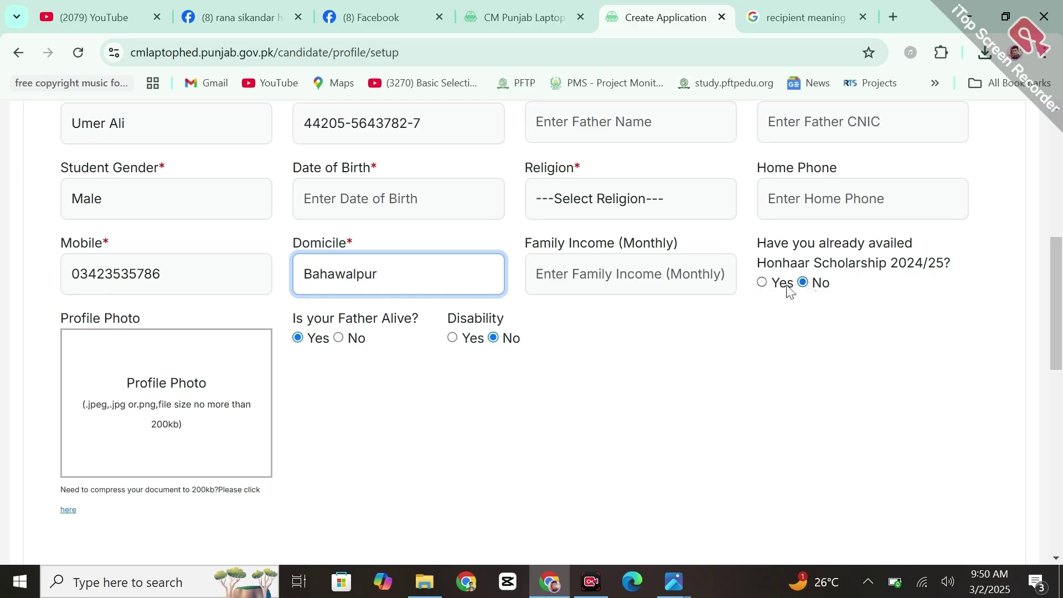
click(767, 282)
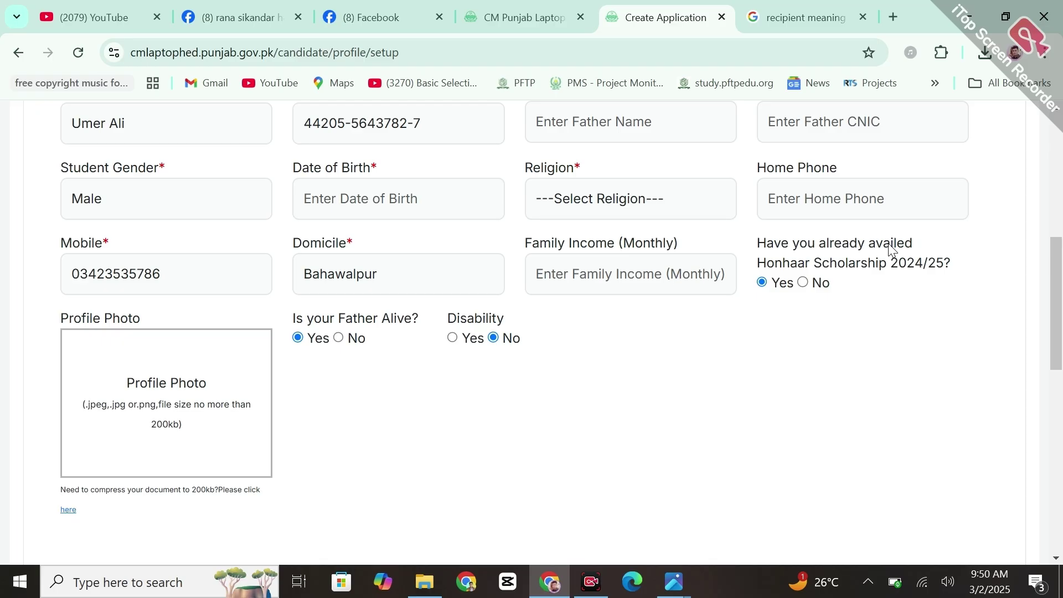
scroll(890, 249, down, 2)
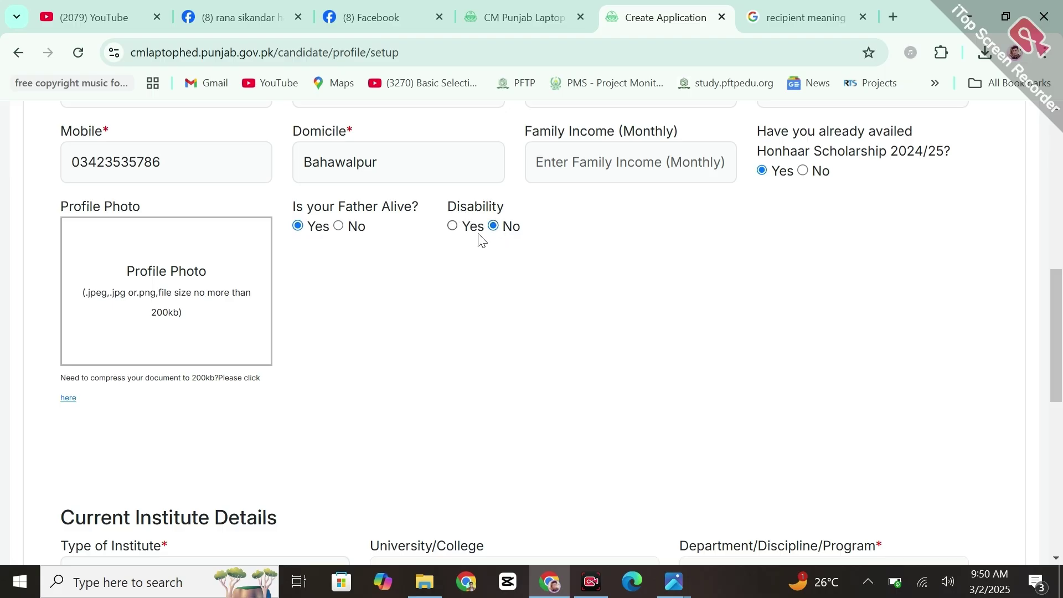
Step: Set the type of institute to University in Current Institute Details and look through the selectable universities
scroll(169, 277, down, 5)
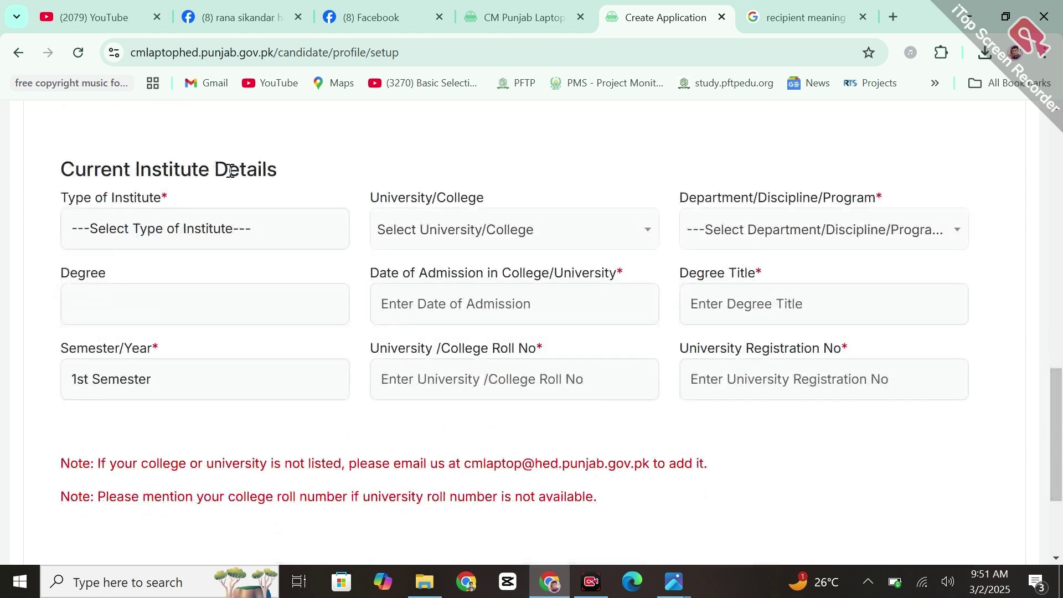
click(215, 231)
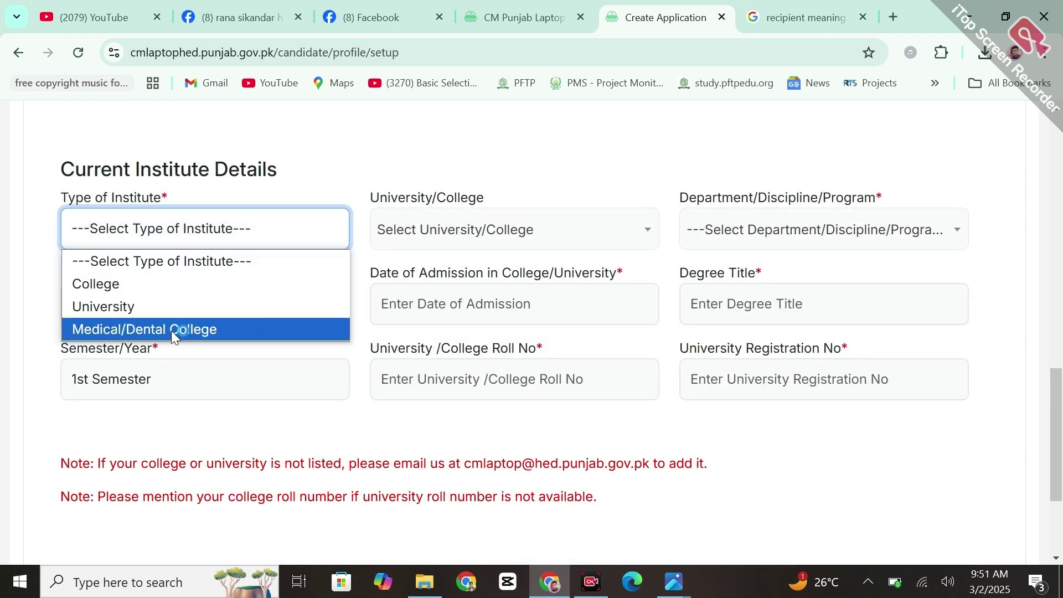
click(211, 307)
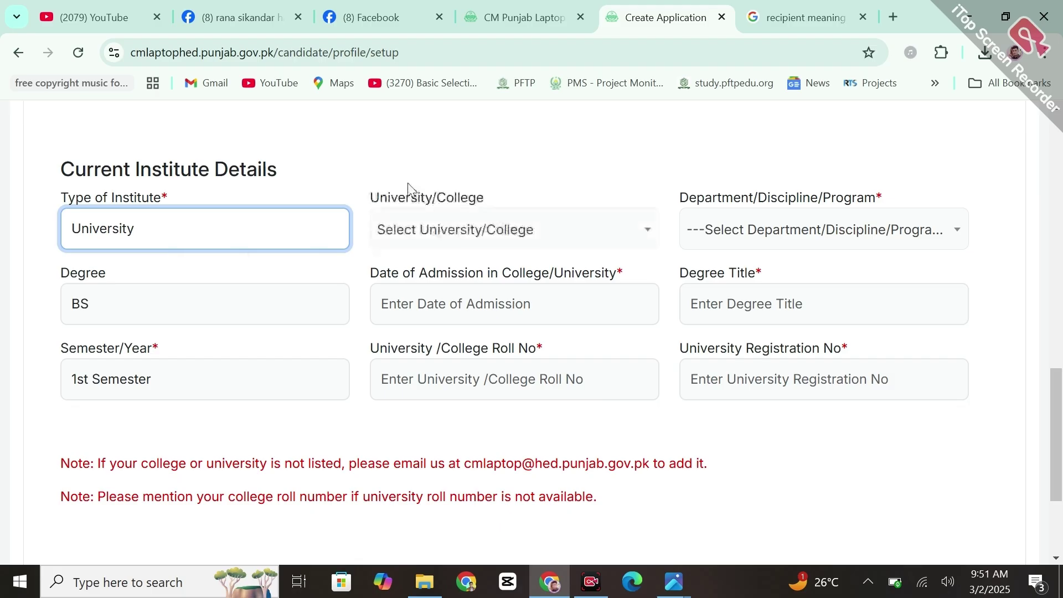
click(480, 236)
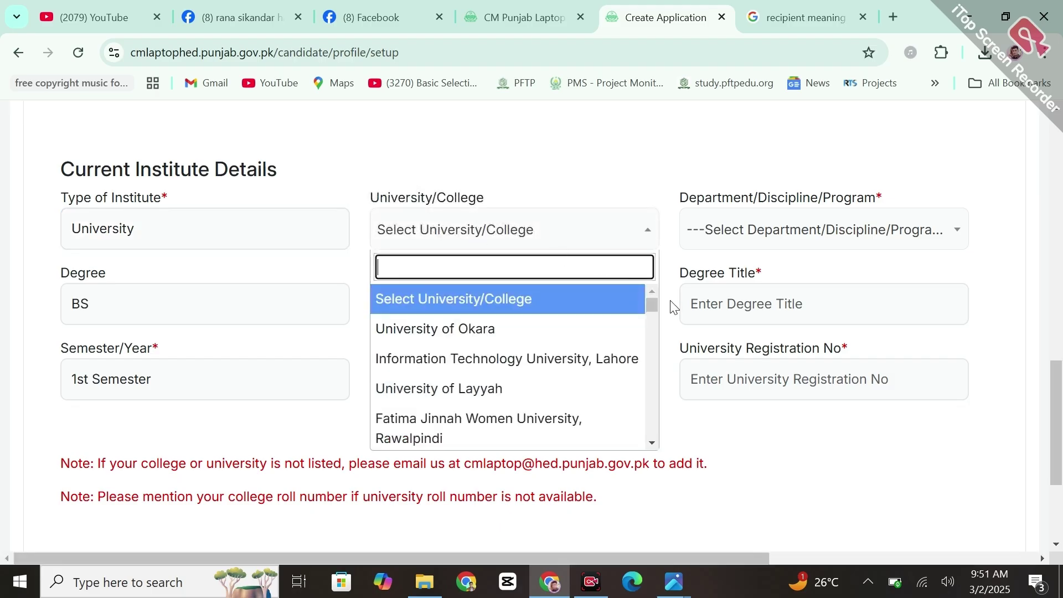
drag(654, 310, 659, 437)
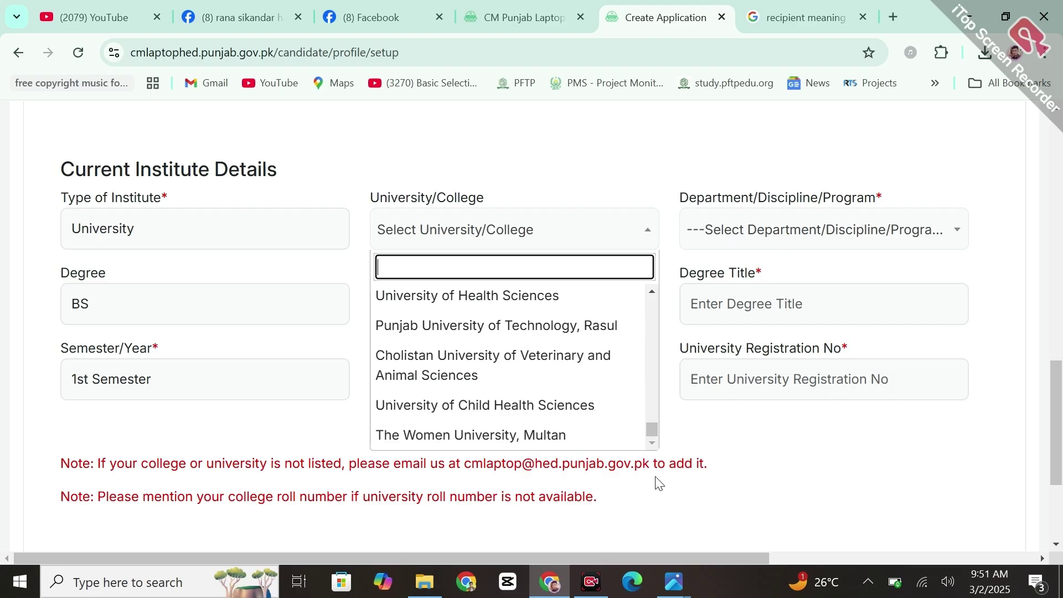
Step: Change the type of institute to College and look through the selectable colleges
click(177, 240)
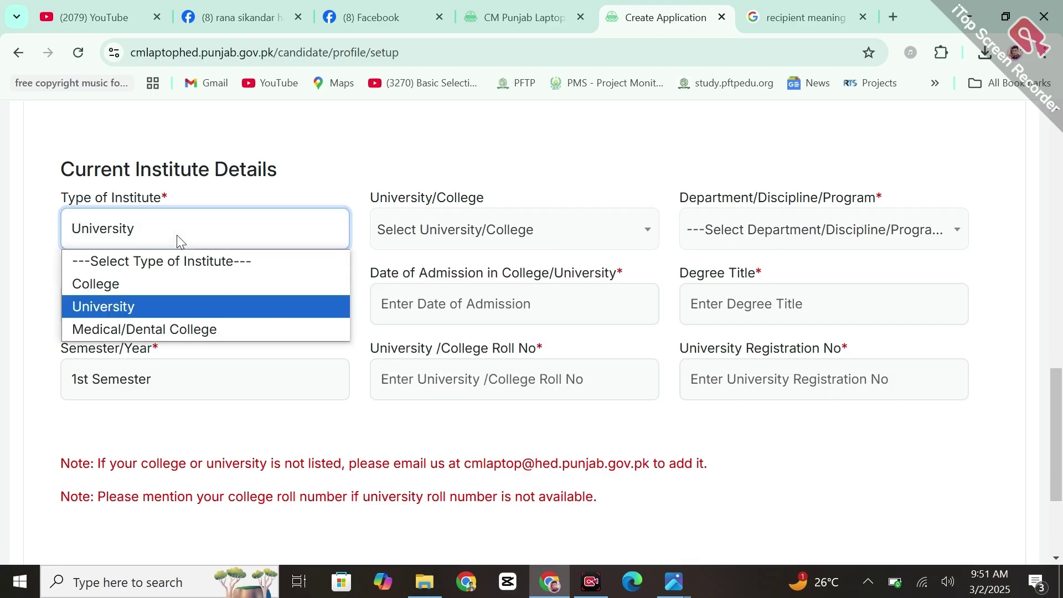
click(134, 282)
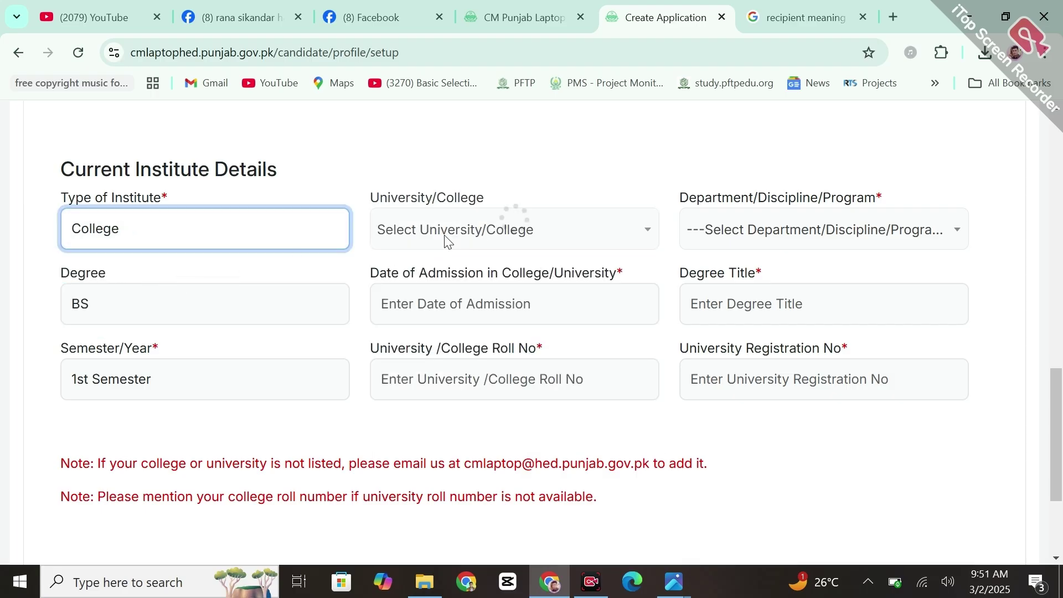
click(445, 239)
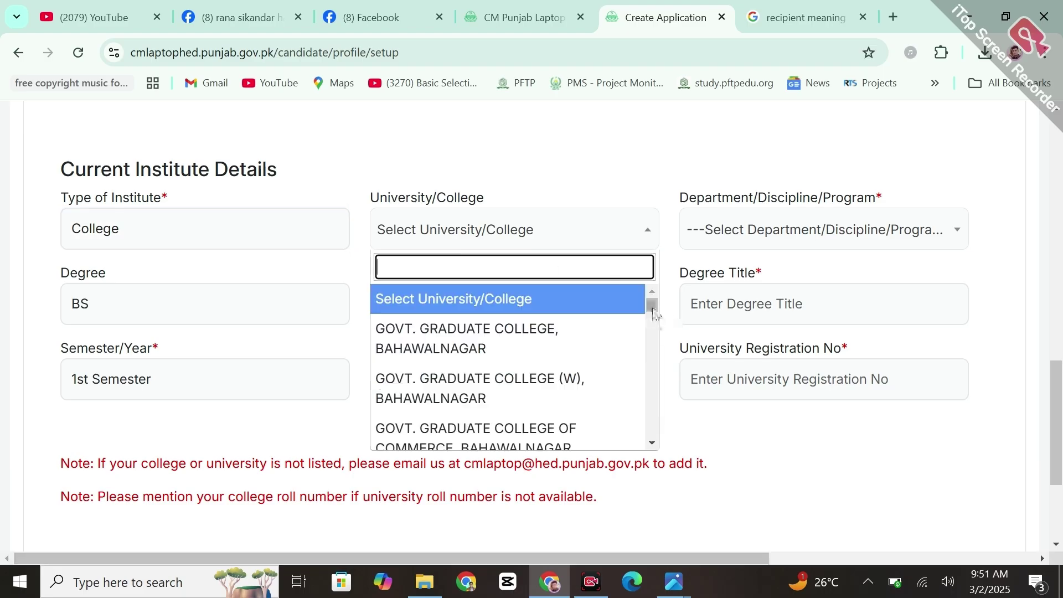
drag(652, 305, 668, 497)
Step: Change the type of institute to Medical/Dental College and look through the selectable medical institutions
click(140, 235)
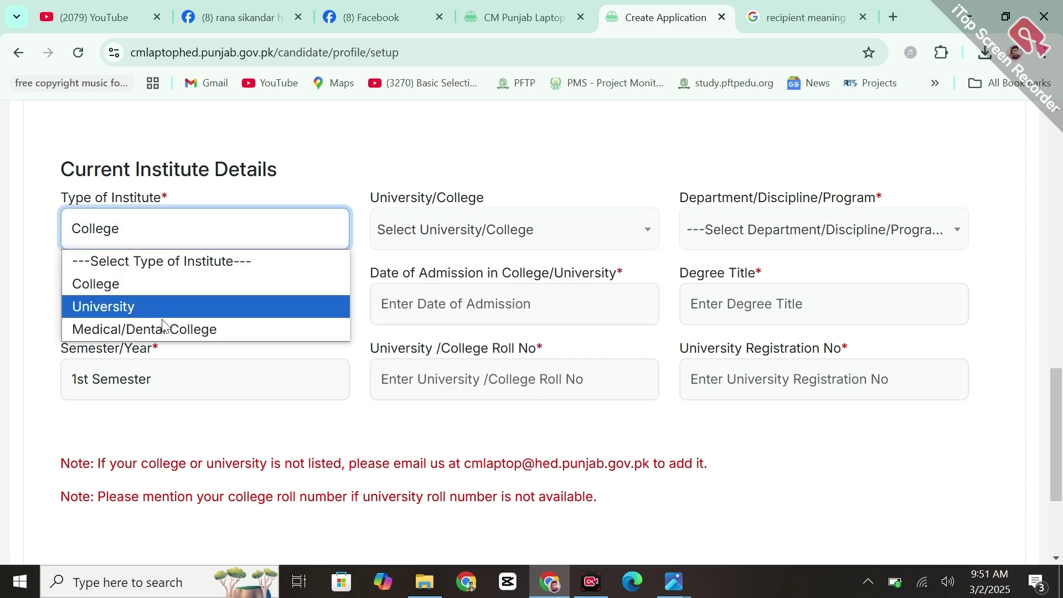
click(171, 329)
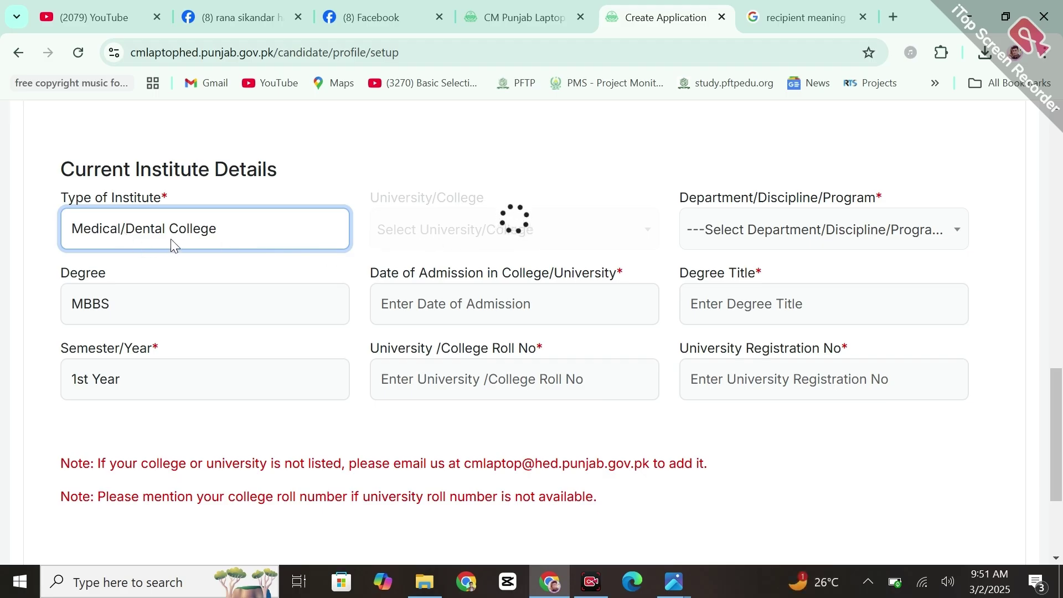
click(466, 239)
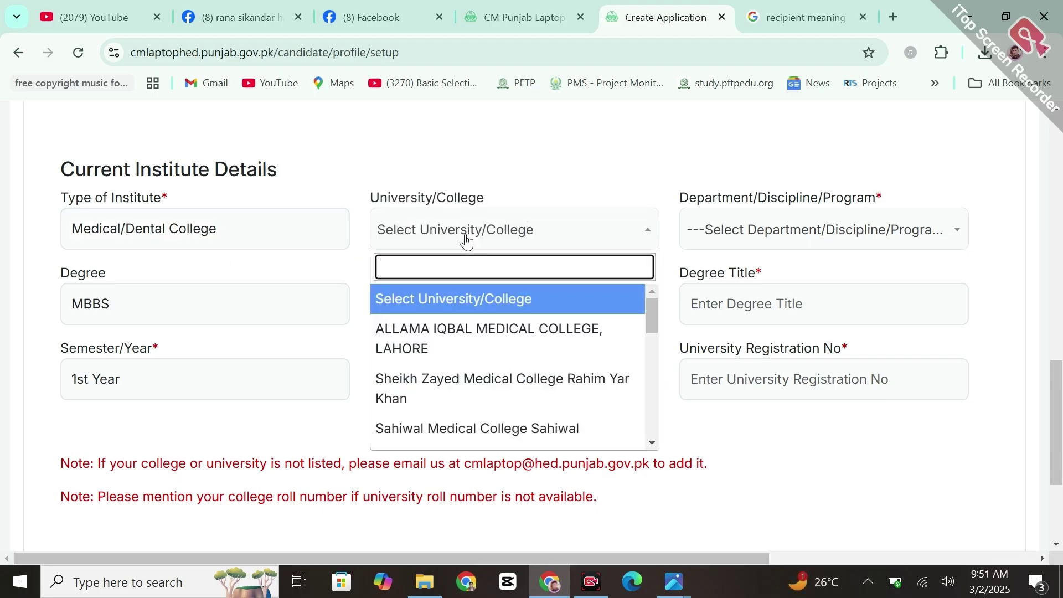
drag(656, 315, 665, 423)
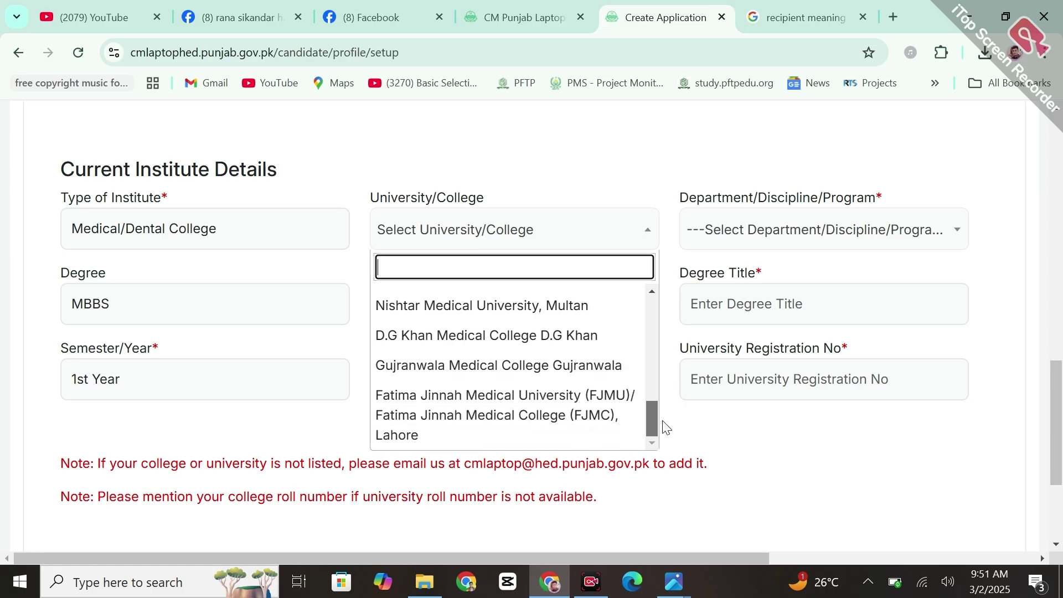
Step: Set the type of institute back to University and choose Computer Science as the department, discipline or program
click(233, 245)
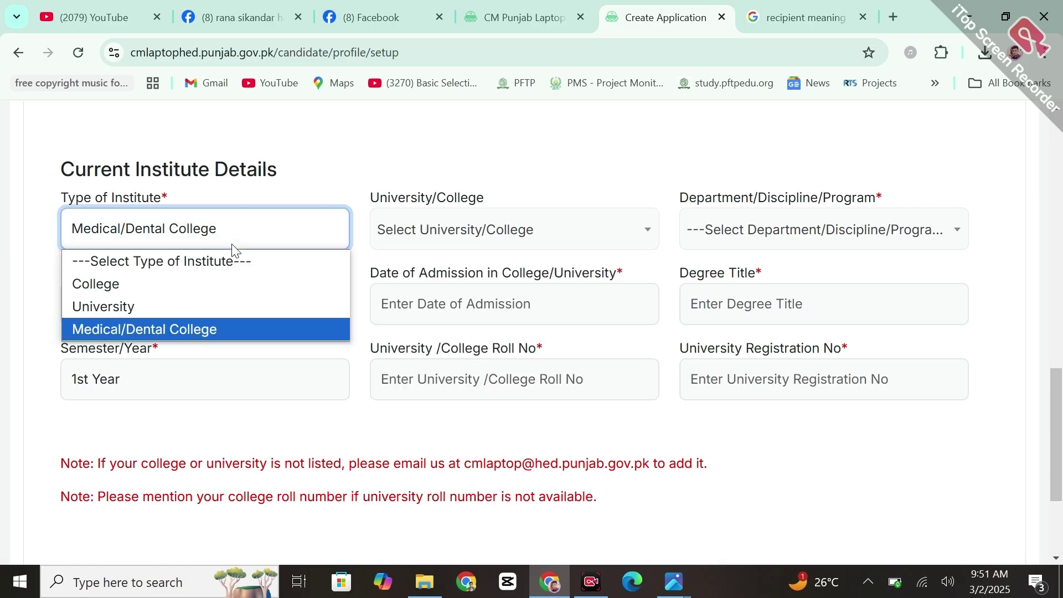
click(162, 306)
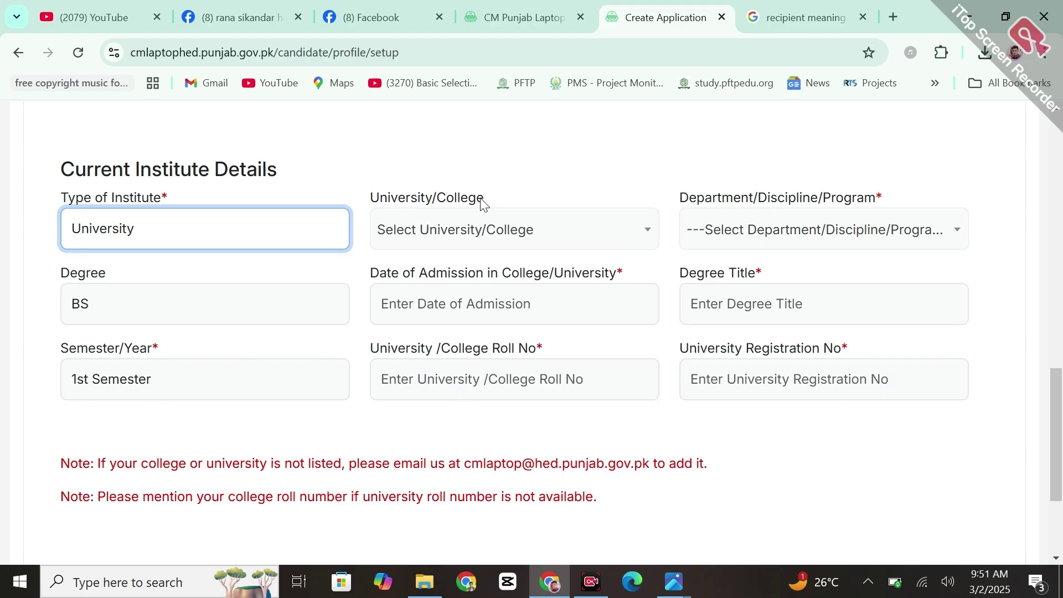
click(837, 251)
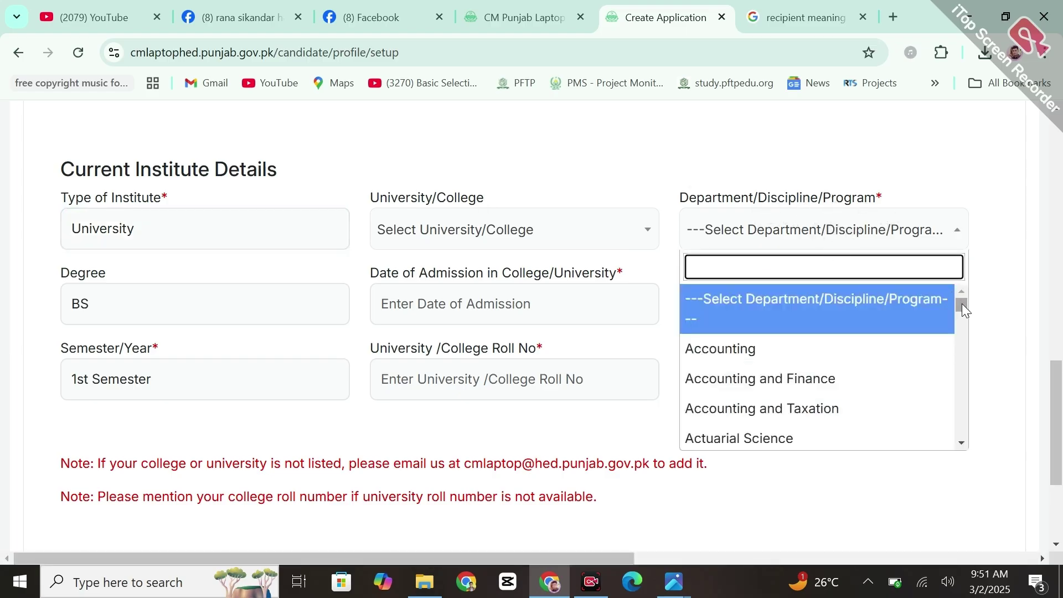
drag(962, 304, 968, 317)
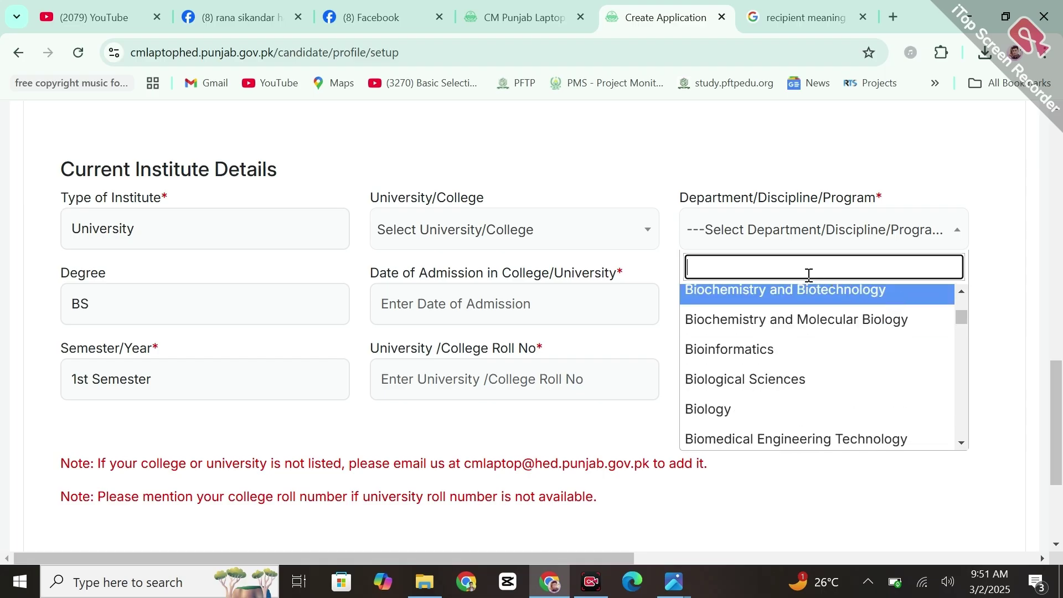
text(comp)
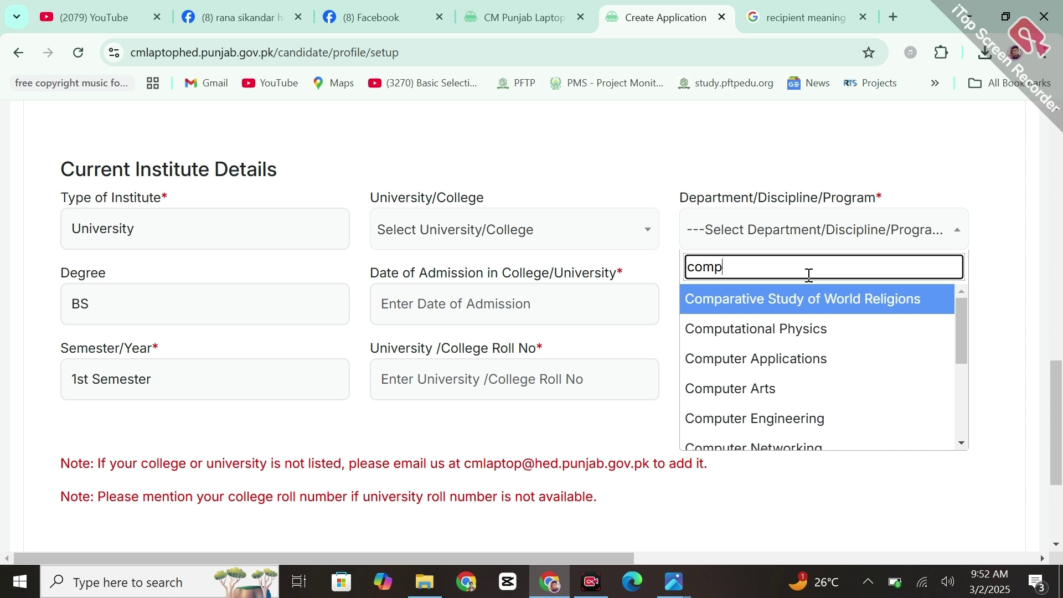
text(uter)
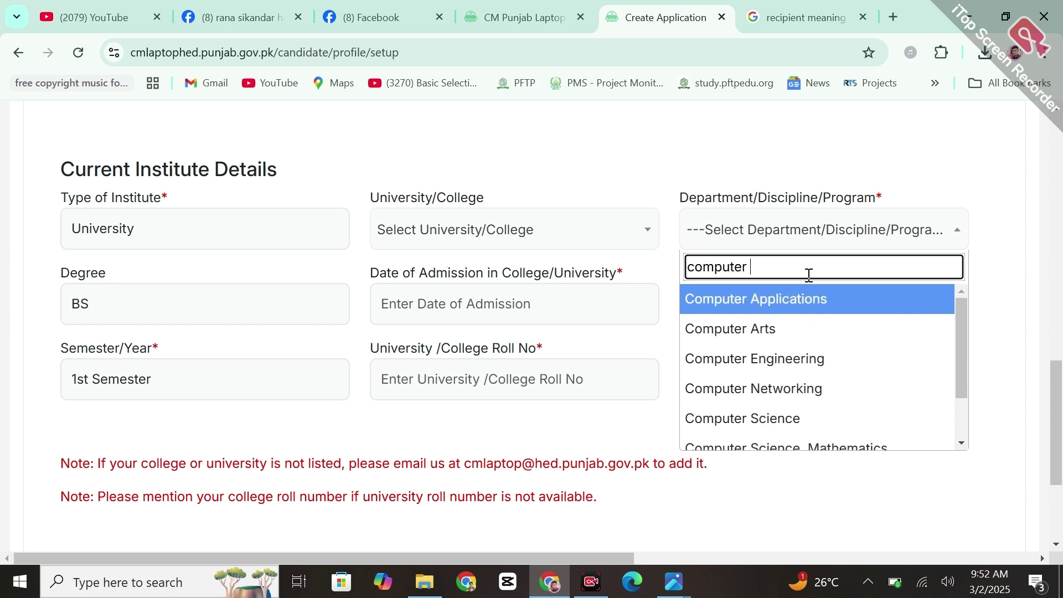
text( s)
key(Down)
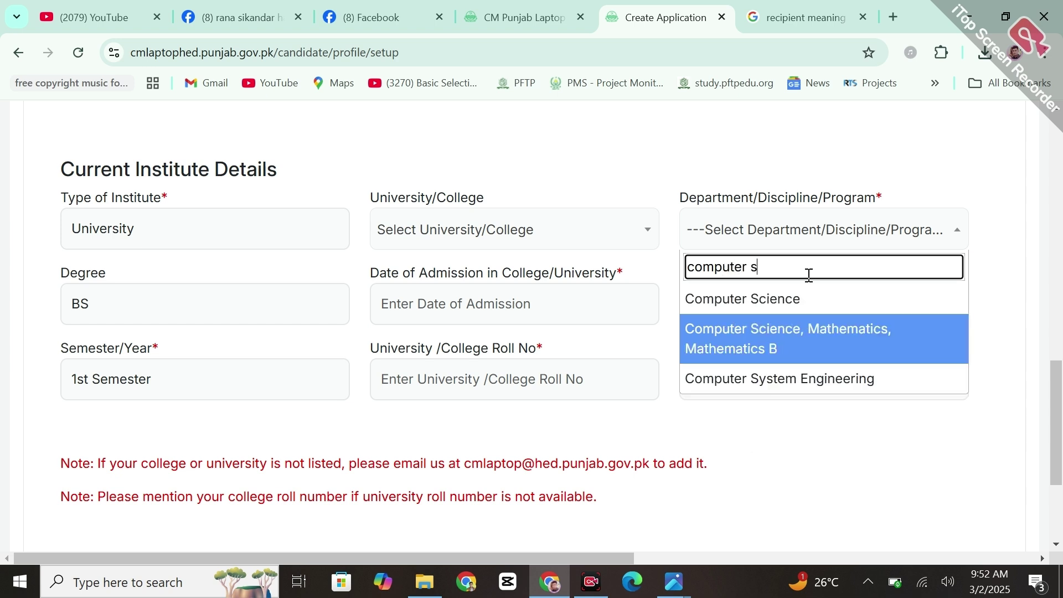
key(Down)
key(Up)
key(Up)
key(Return)
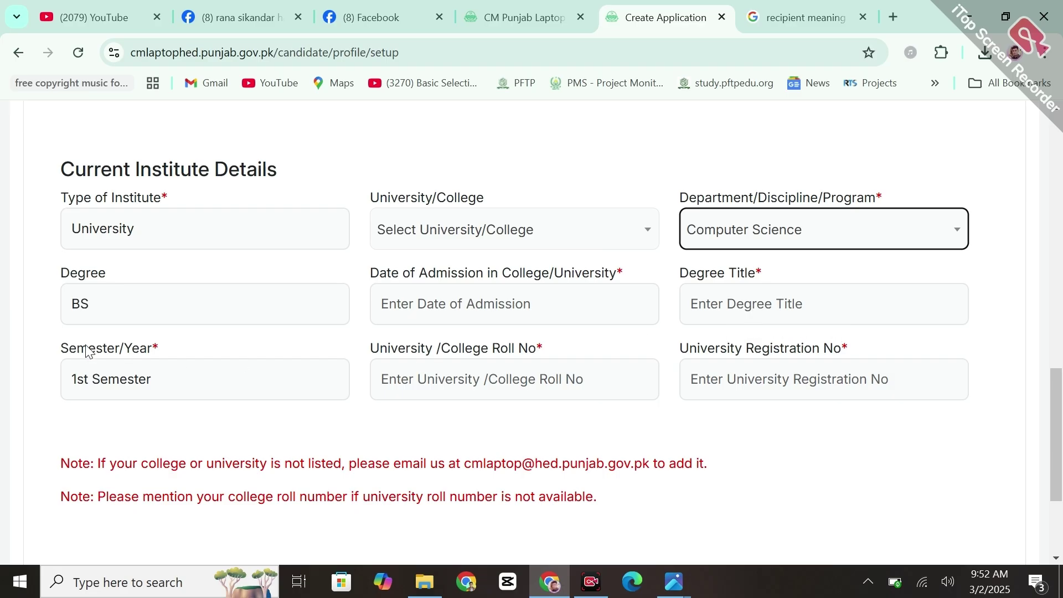
Step: Set the semester to 2nd Semester and examine the University/College Roll No field
click(212, 382)
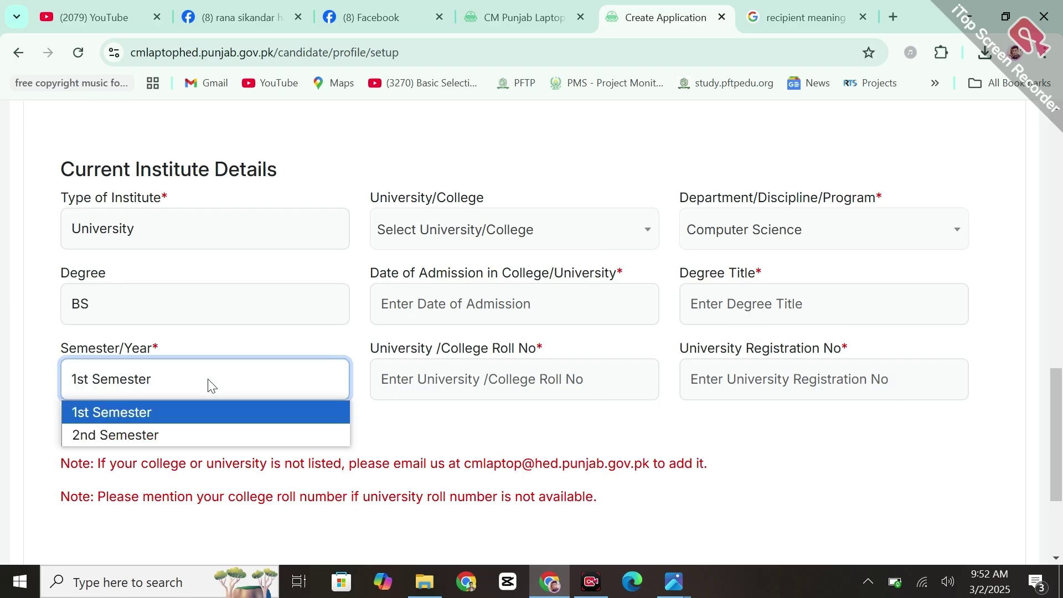
click(170, 430)
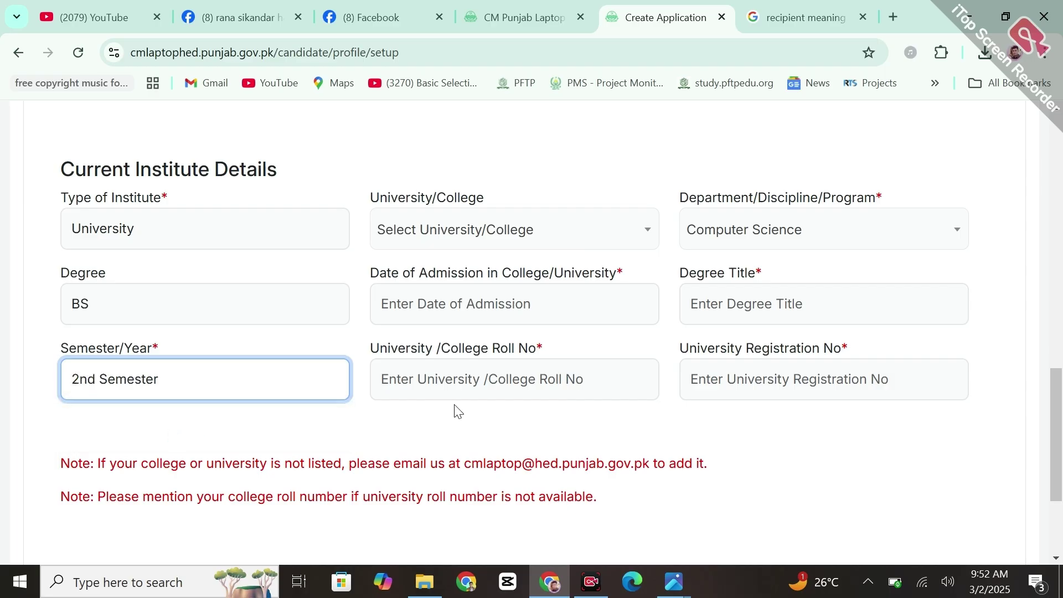
scroll(462, 371, up, 3)
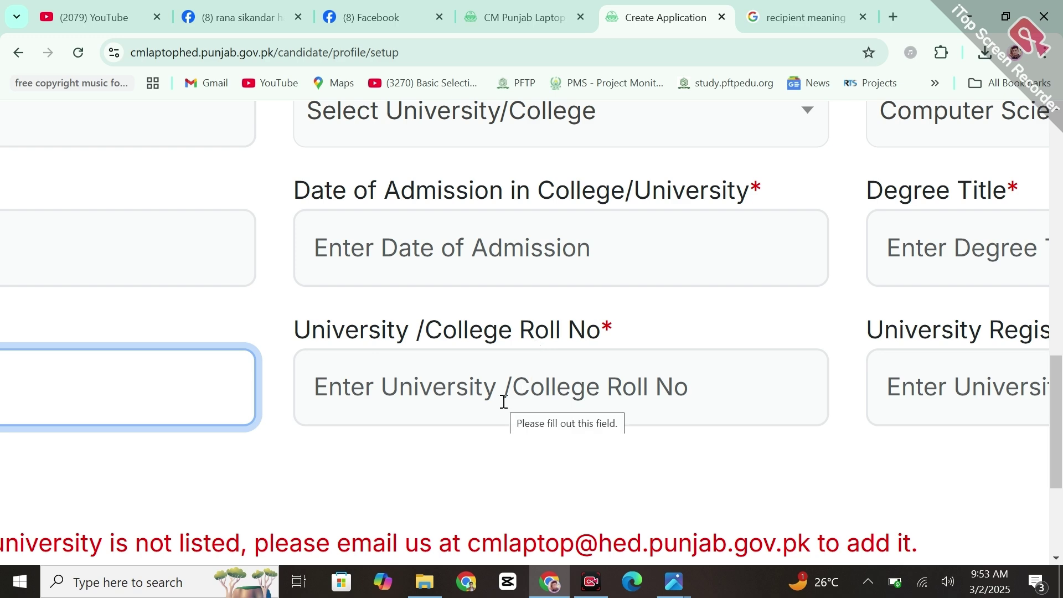
key(ctrl+minus)
key(ctrl+minus)
key(ctrl+minus)
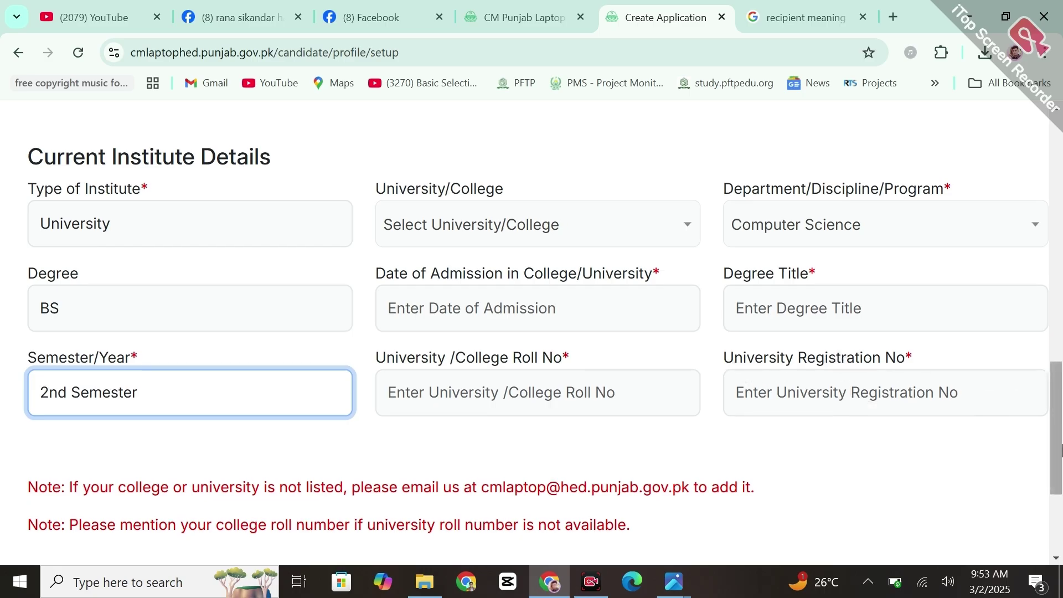
Step: Review the notes below the institute details and the application's step tracker
scroll(391, 321, down, 3)
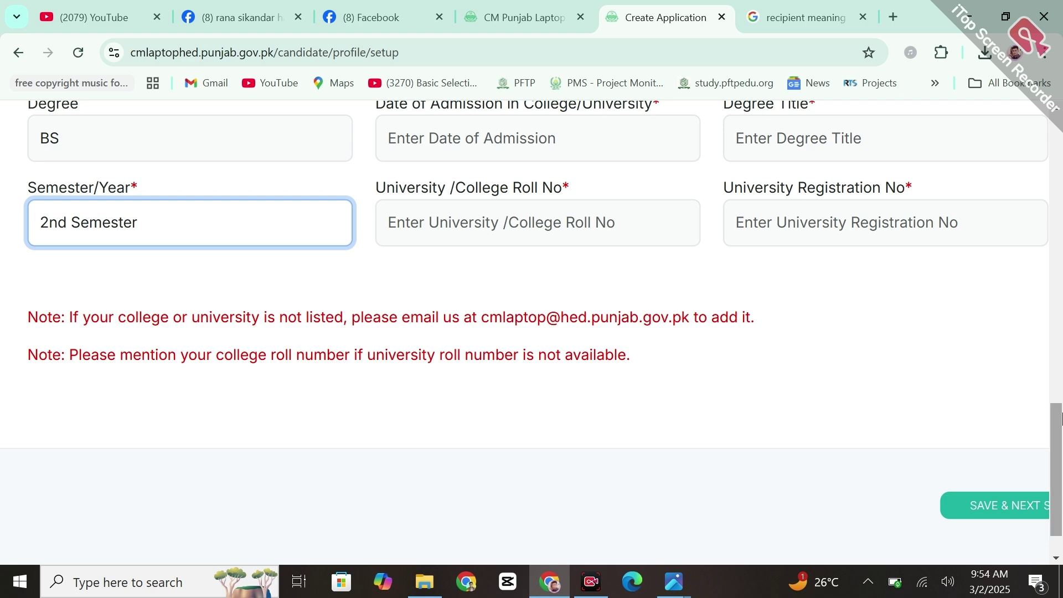
drag(1058, 419, 1058, 140)
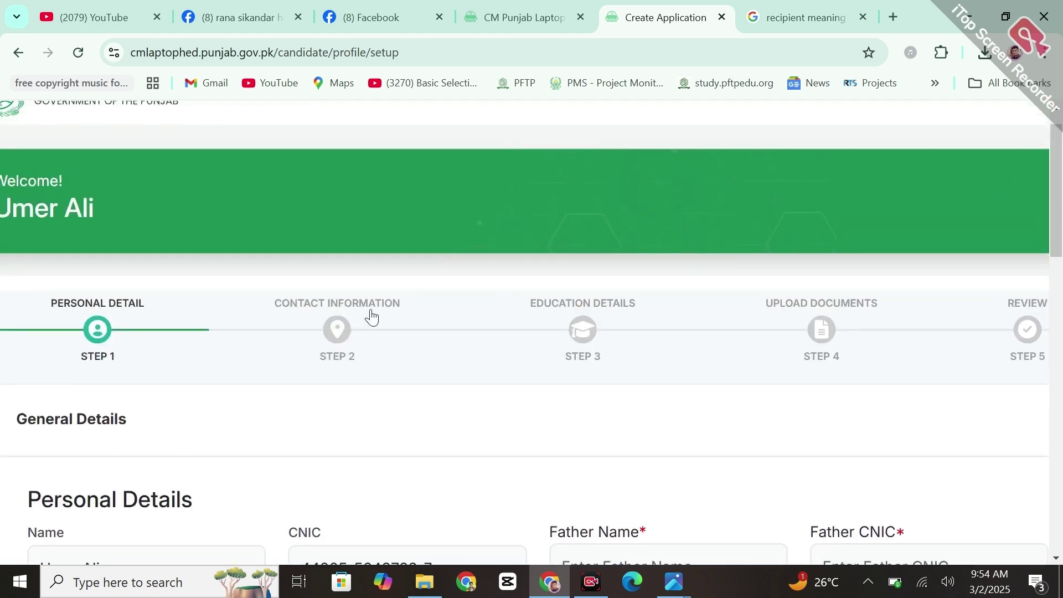
drag(1058, 206, 1061, 450)
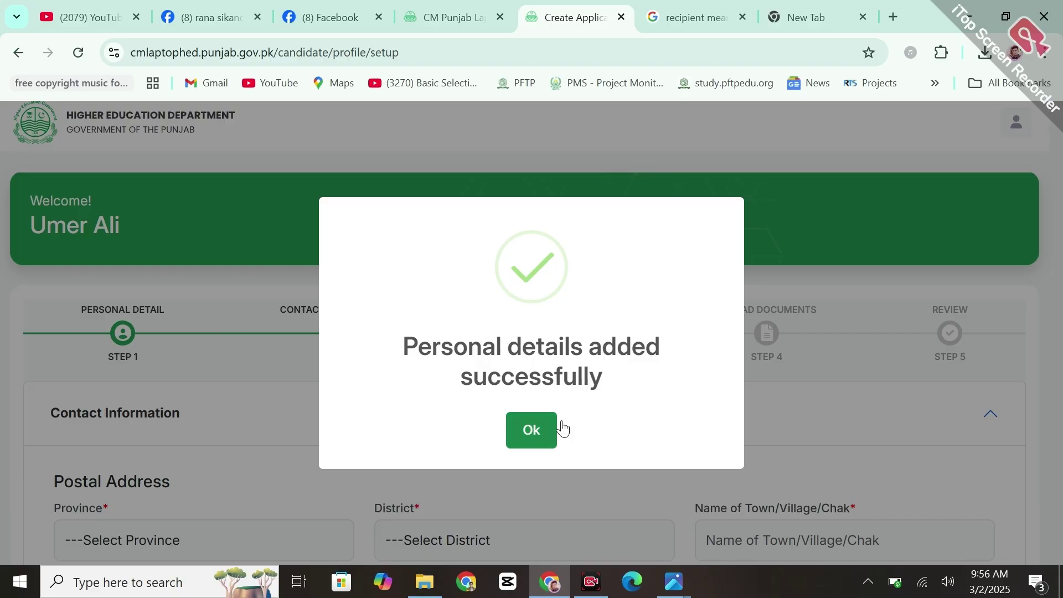
Step: Acknowledge the saved personal details and set the postal address province to Punjab in Contact Information
click(547, 436)
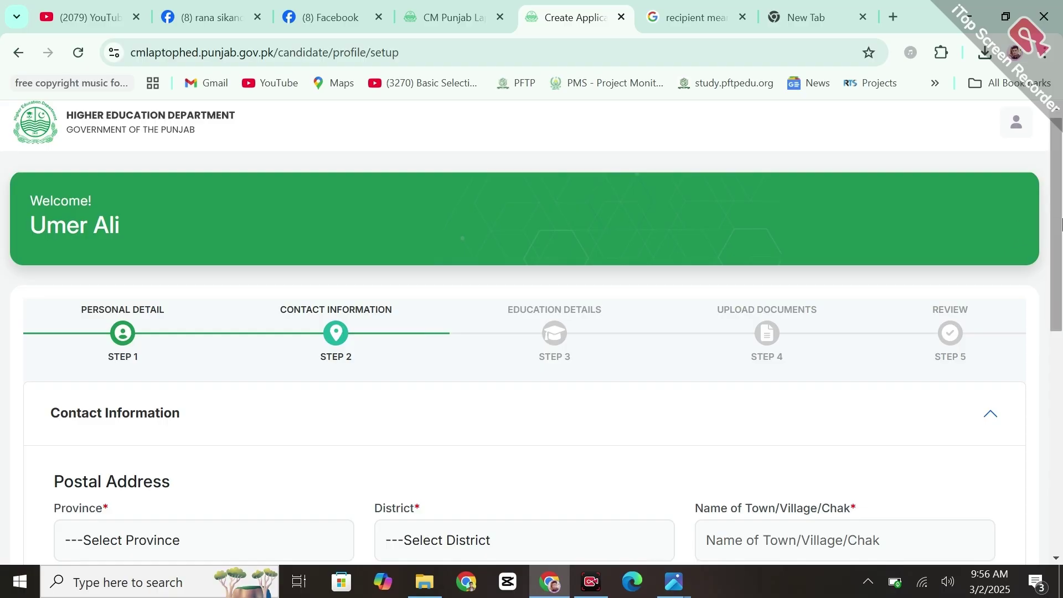
scroll(1061, 282, down, 2)
drag(1062, 284, 1062, 302)
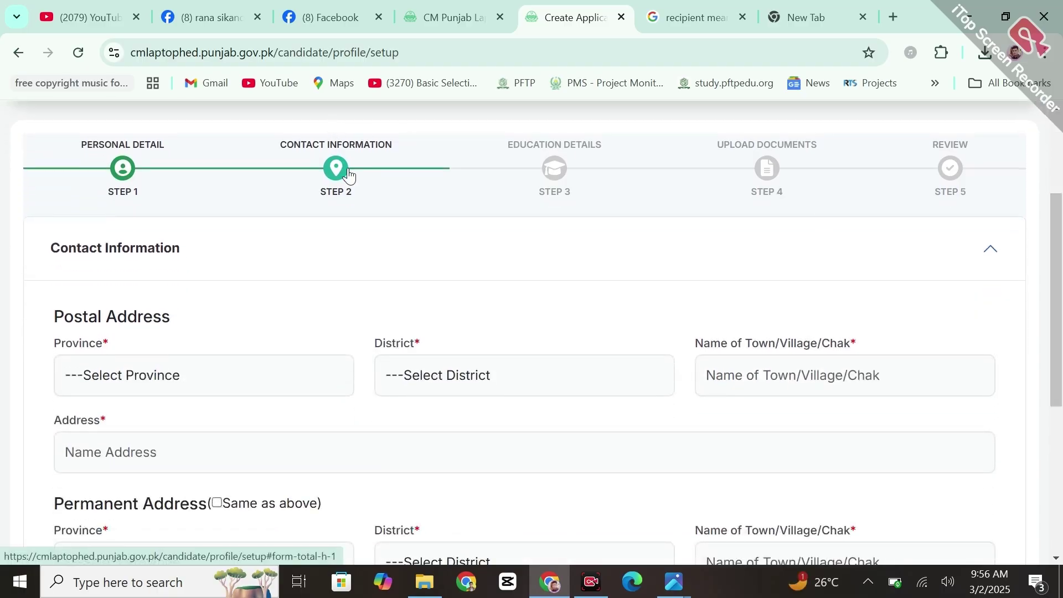
drag(1061, 294, 1061, 345)
click(184, 277)
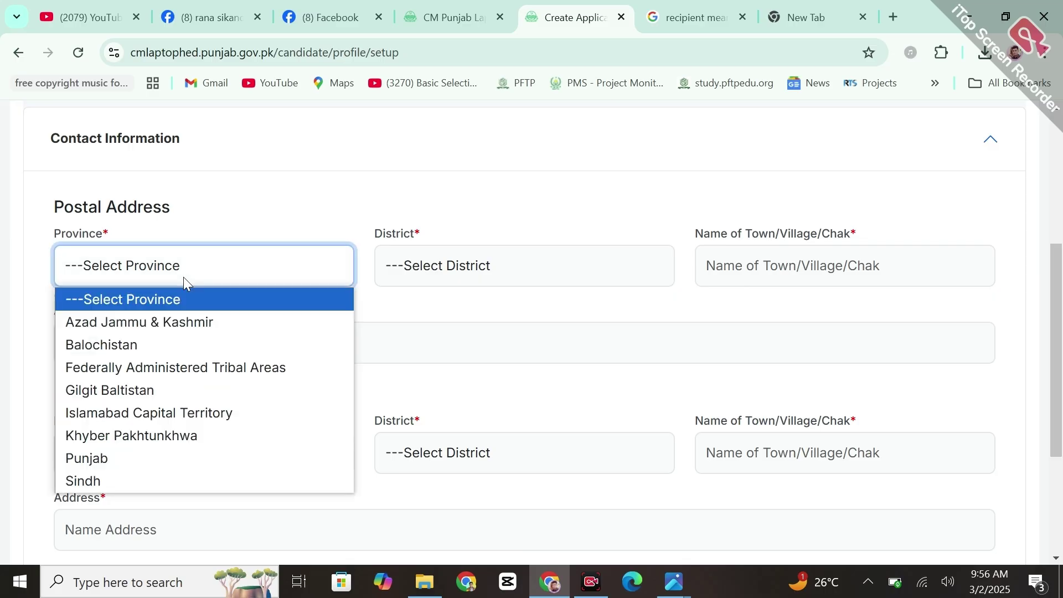
click(107, 460)
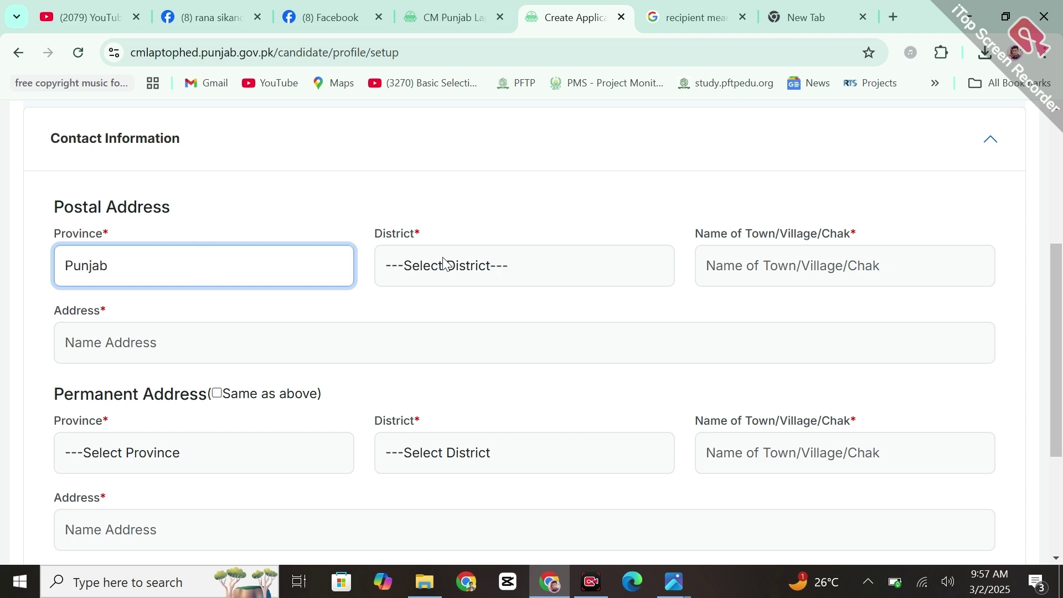
Step: Set the postal address district to Khushab and mark the permanent address as the same as the postal one
click(463, 264)
click(452, 335)
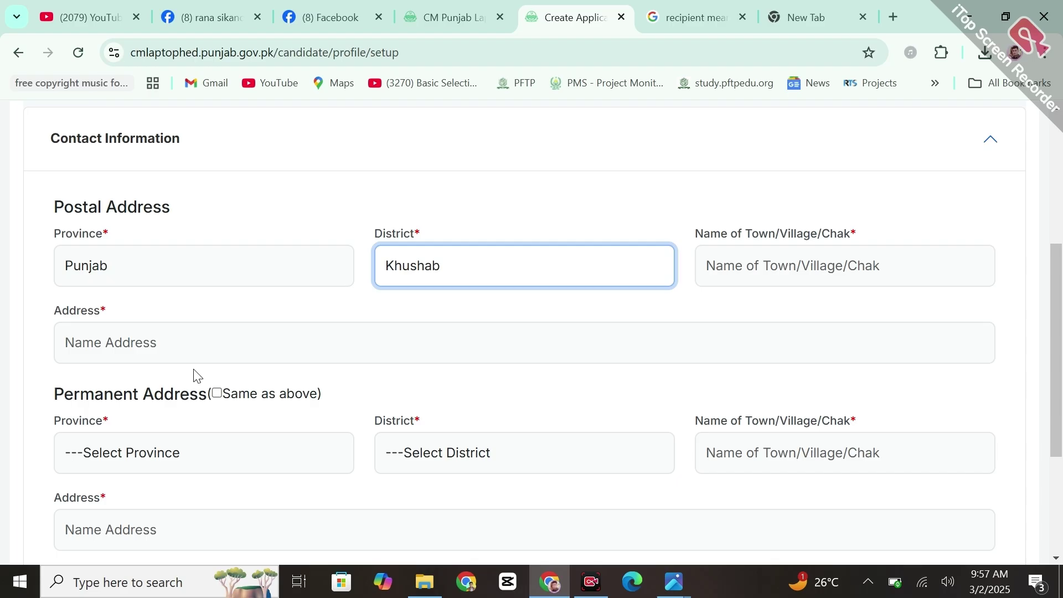
click(217, 395)
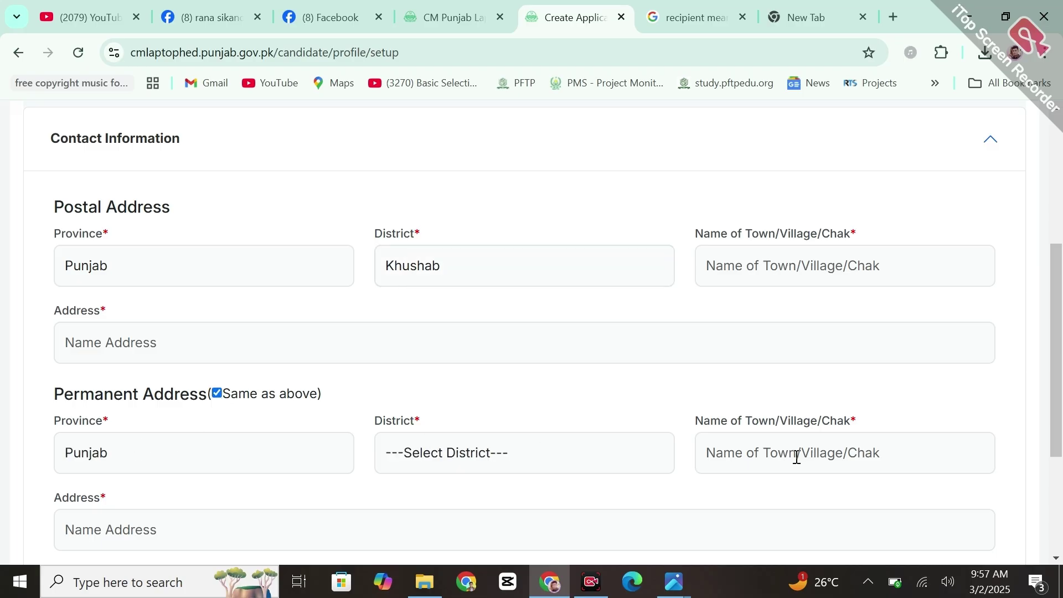
Step: Save the contact information and acknowledge the confirmation to proceed to Education Details
drag(1058, 383, 1062, 456)
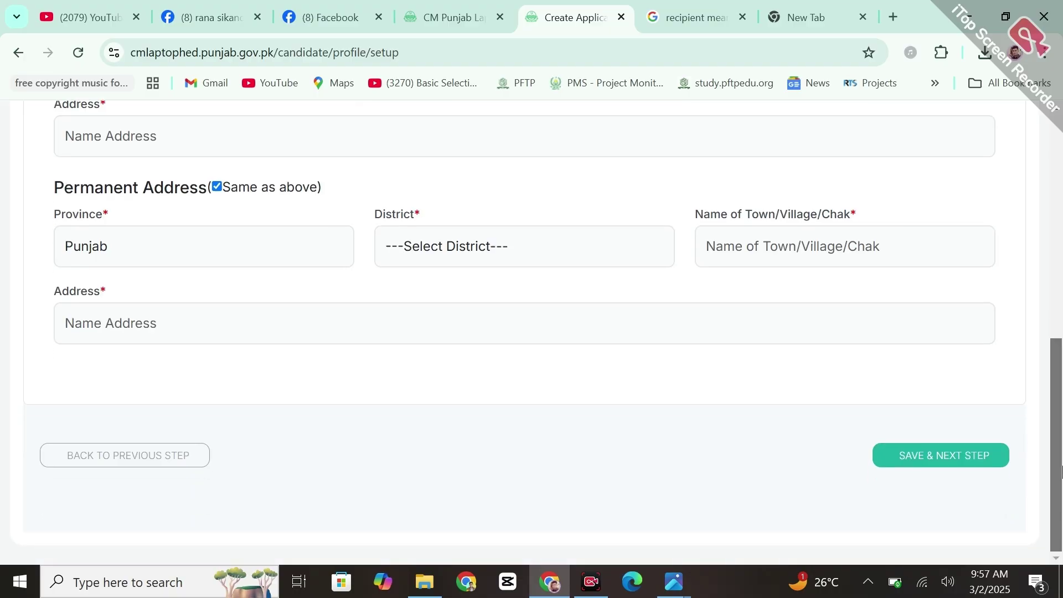
click(958, 461)
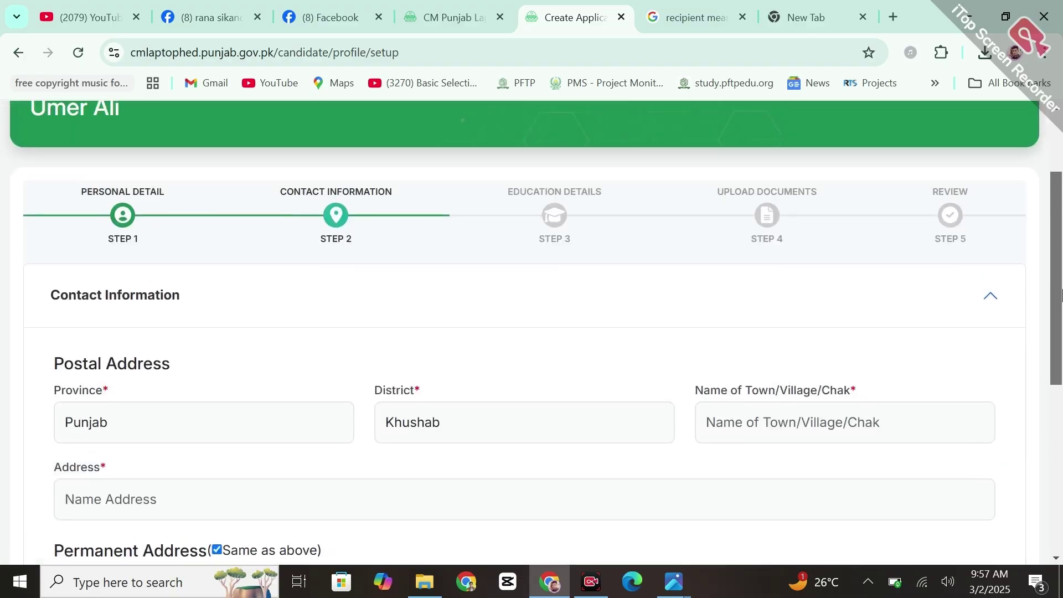
drag(1059, 296, 1061, 462)
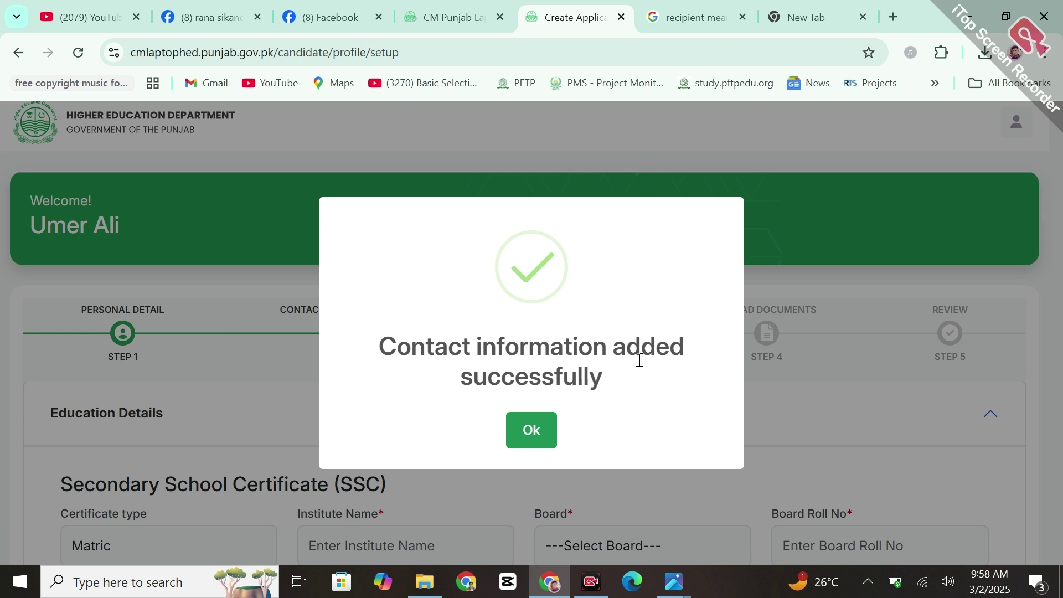
click(533, 432)
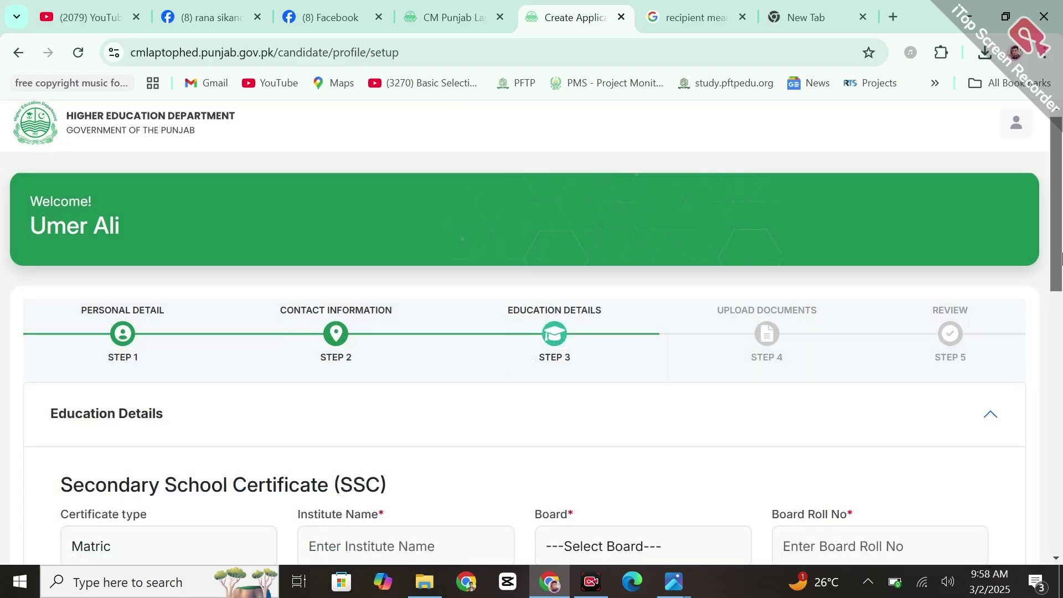
Step: Examine the Board and Year choices in the Secondary School Certificate (SSC) section
scroll(201, 247, down, 5)
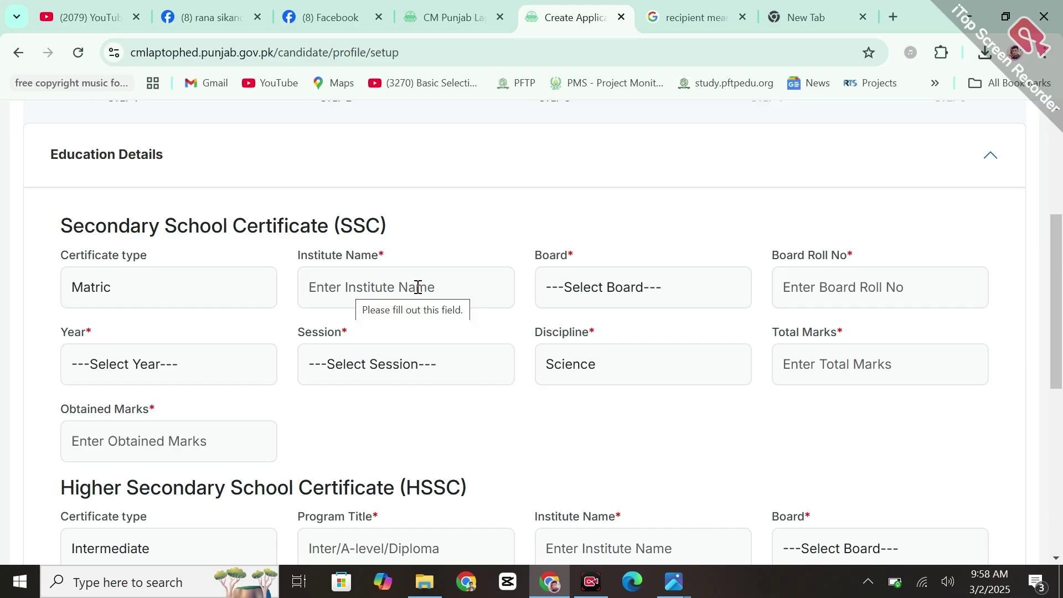
click(627, 291)
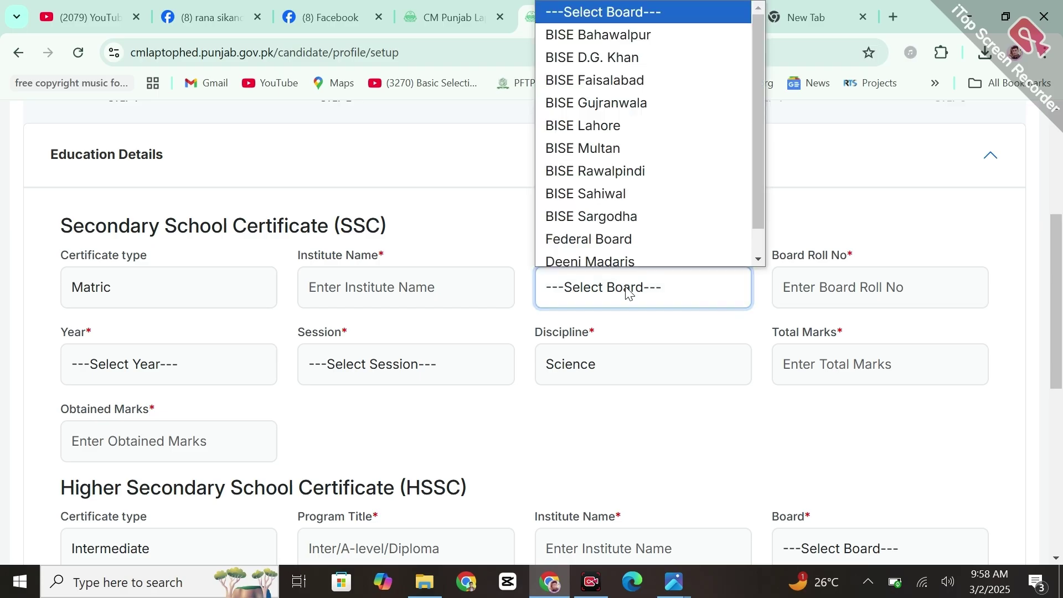
click(854, 258)
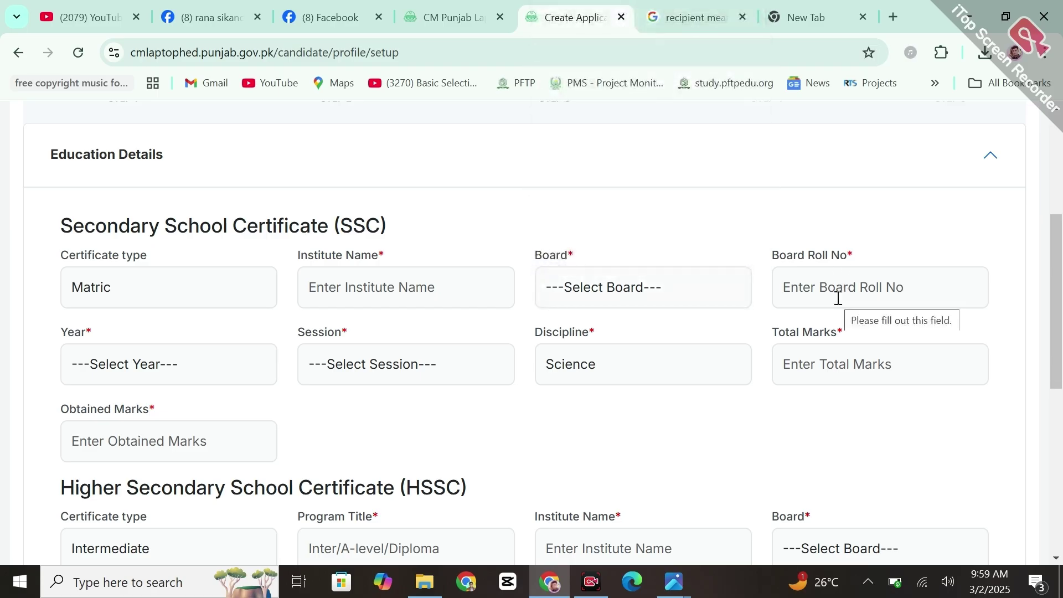
click(154, 370)
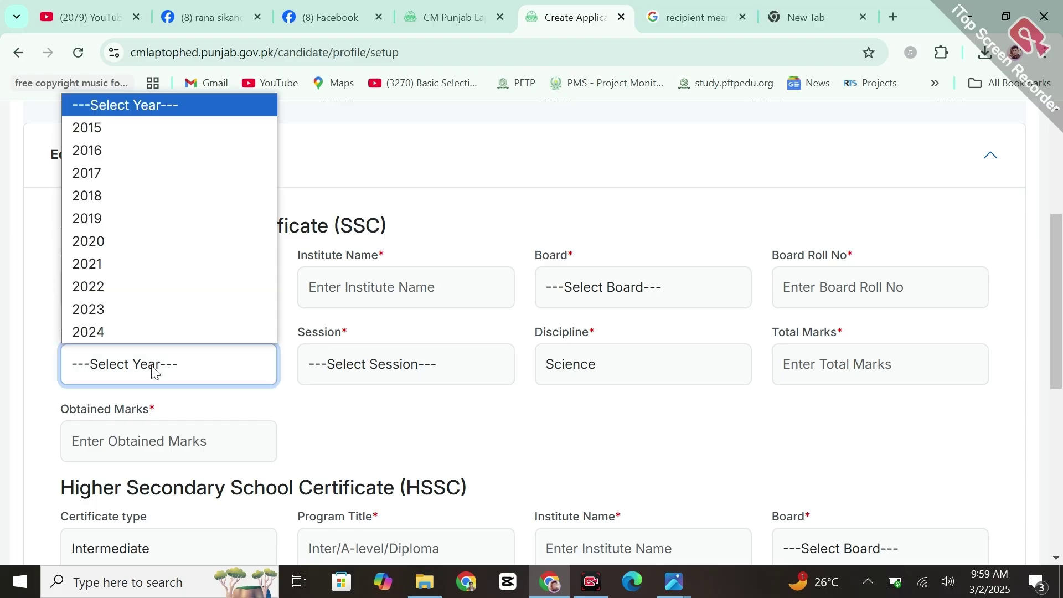
click(369, 372)
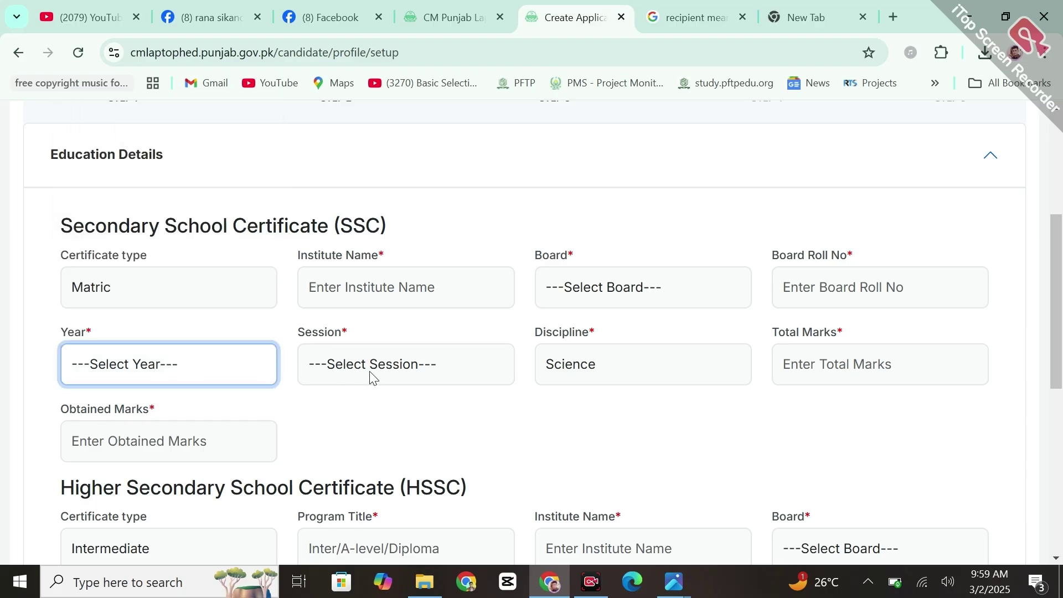
Step: Set the SSC session to Annual and check the Discipline choices and the Total Marks field
click(370, 371)
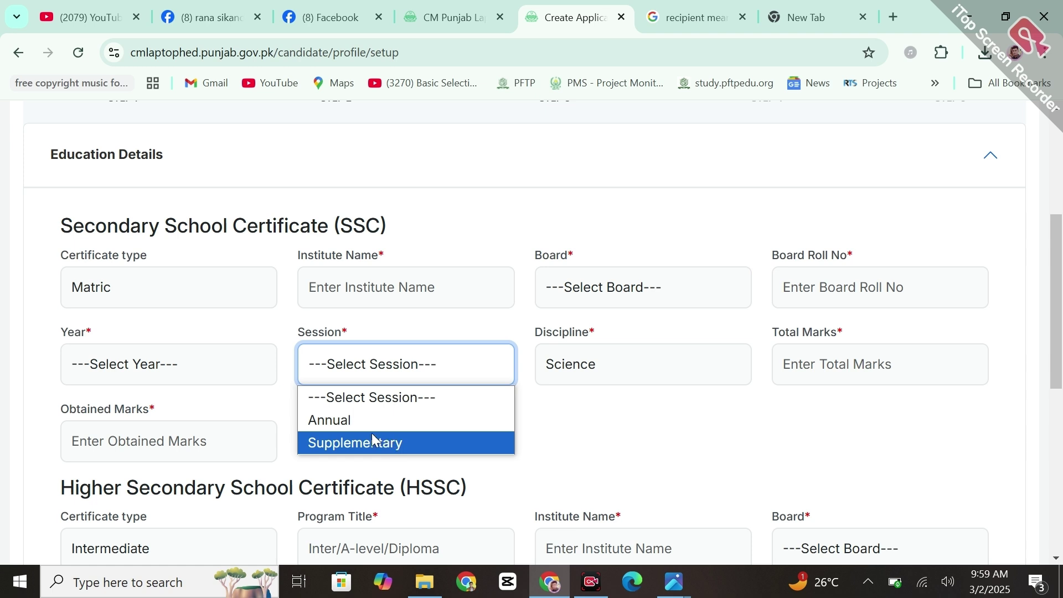
click(346, 423)
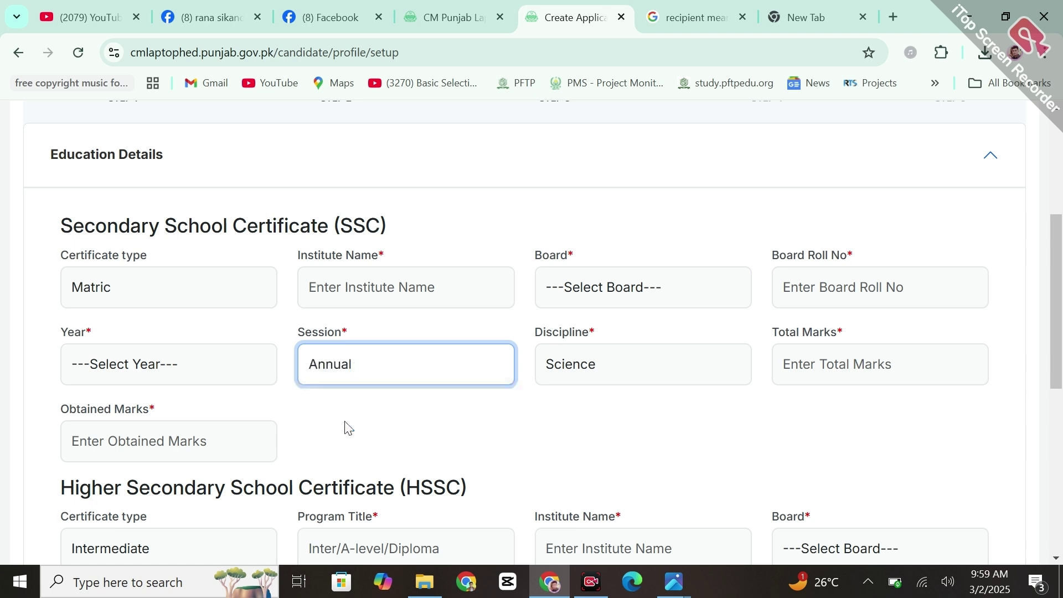
click(584, 356)
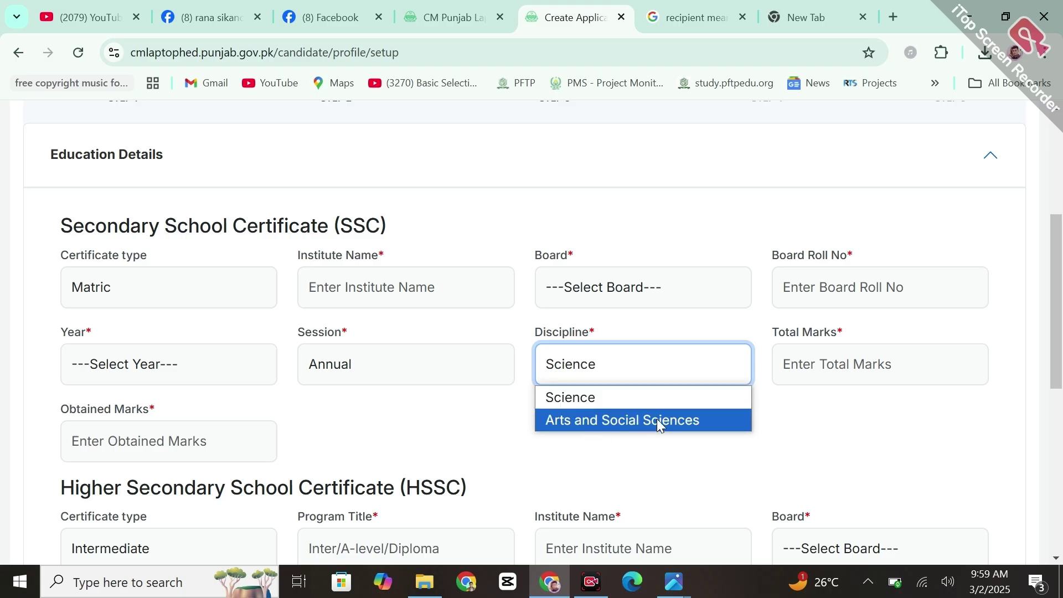
click(816, 380)
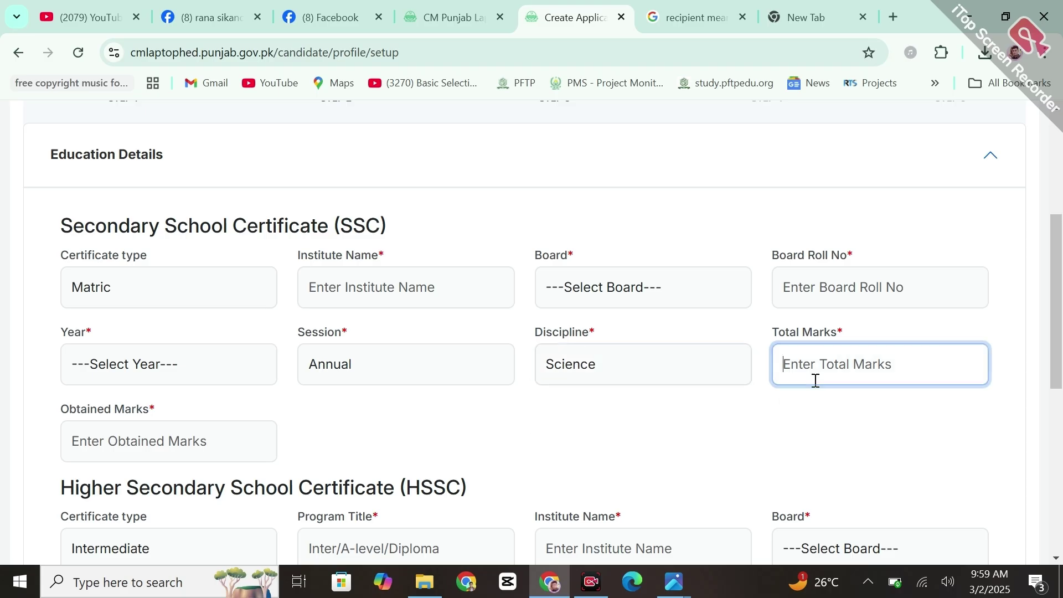
click(422, 447)
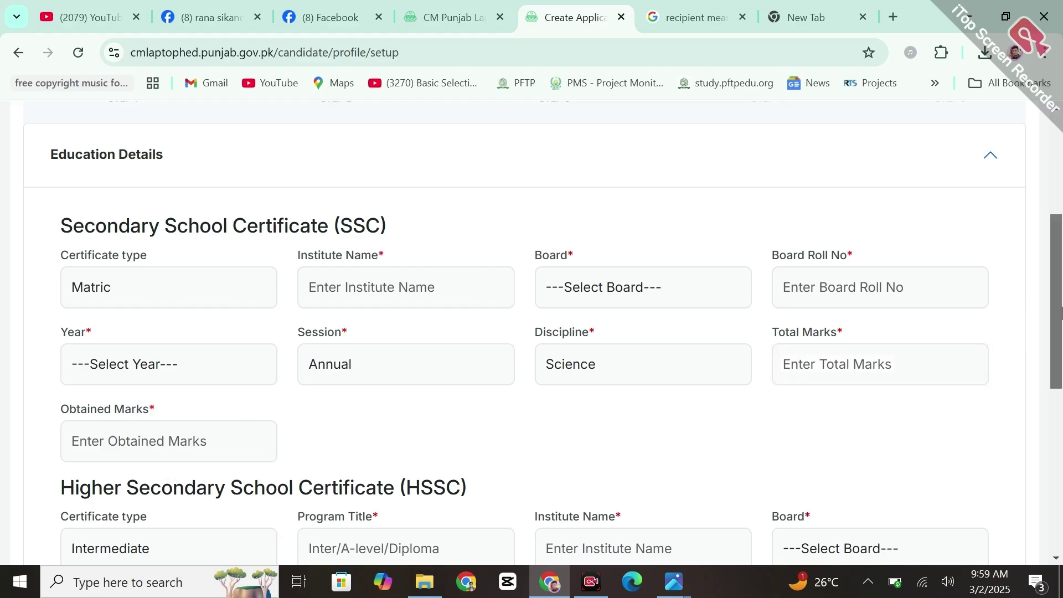
Step: Choose Intermediate as the HSSC certificate type and check the Program Title and Institute Name fields
drag(1062, 313, 1061, 426)
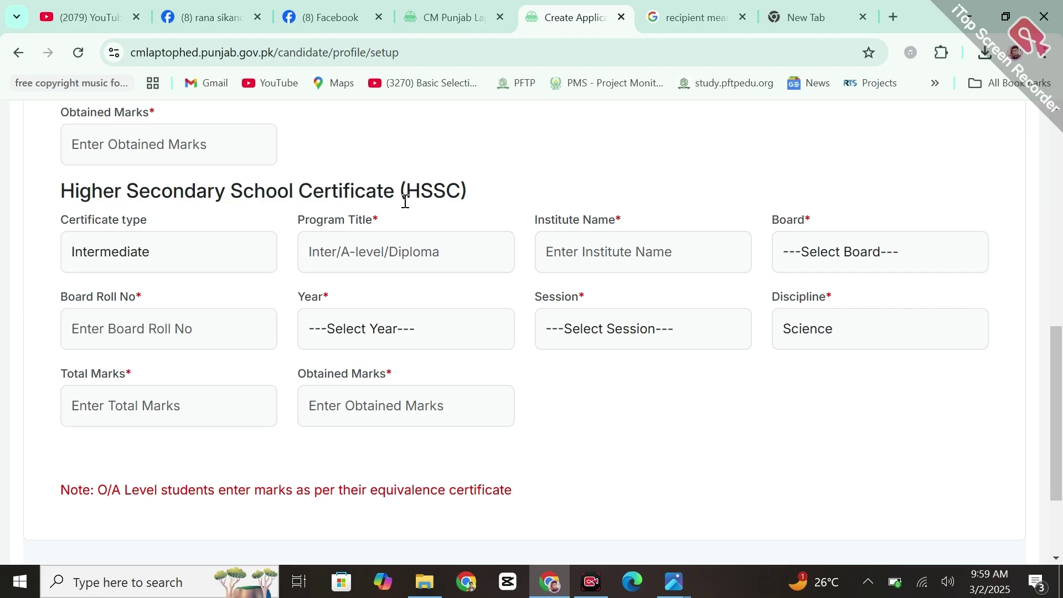
click(99, 258)
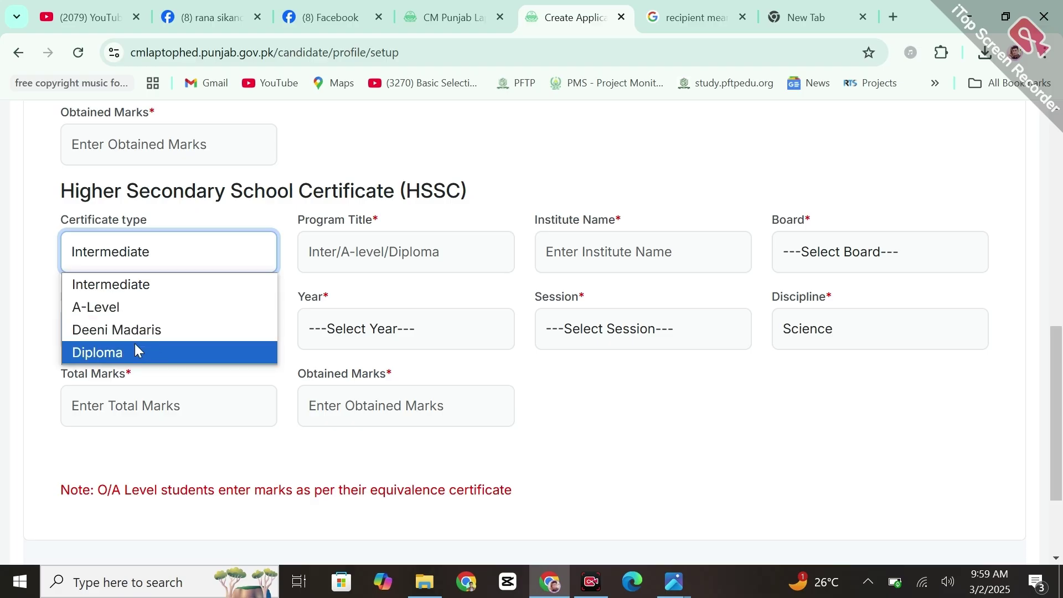
click(127, 283)
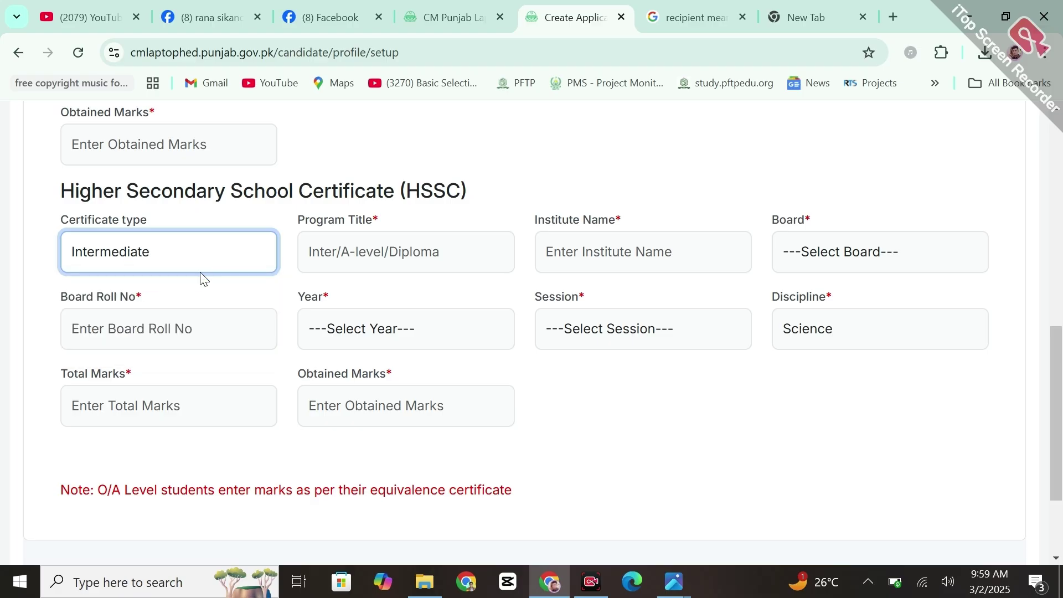
click(344, 243)
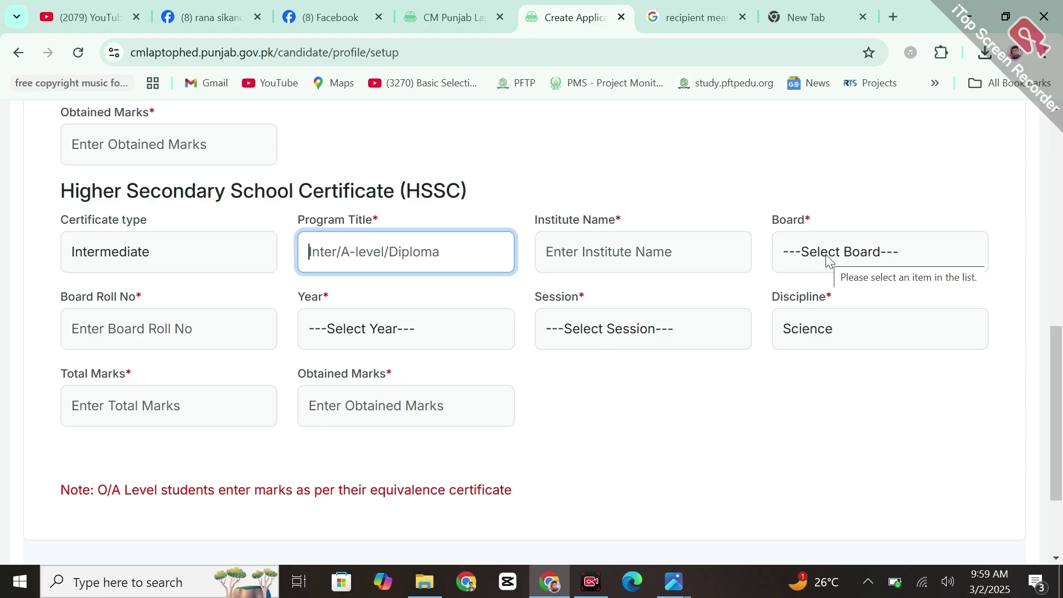
click(667, 262)
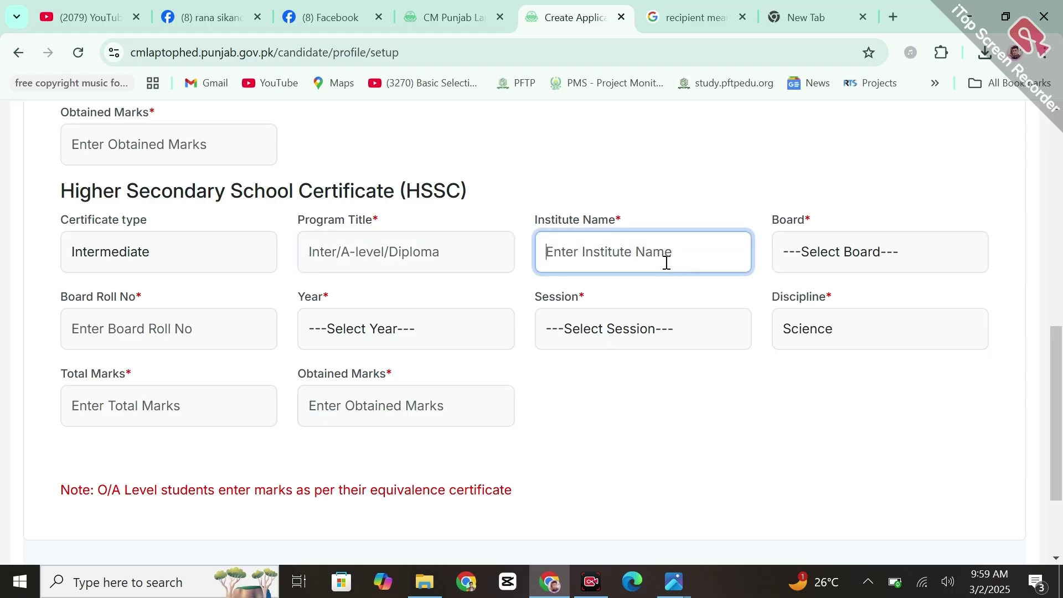
Step: Examine the Board, Year, Session and Discipline choices in the Higher Secondary School Certificate (HSSC) section
click(838, 264)
click(839, 265)
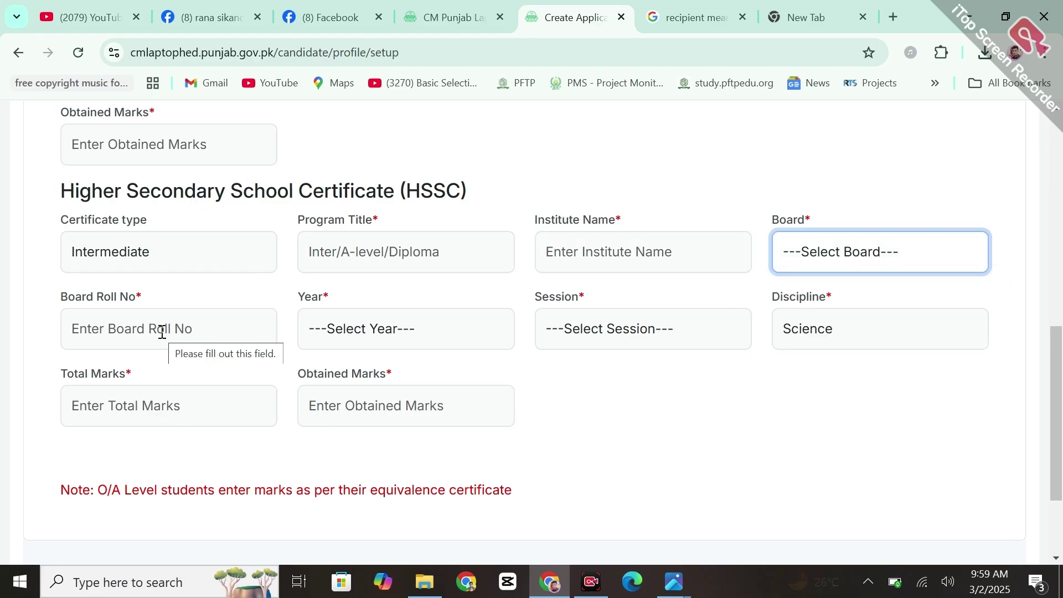
click(347, 330)
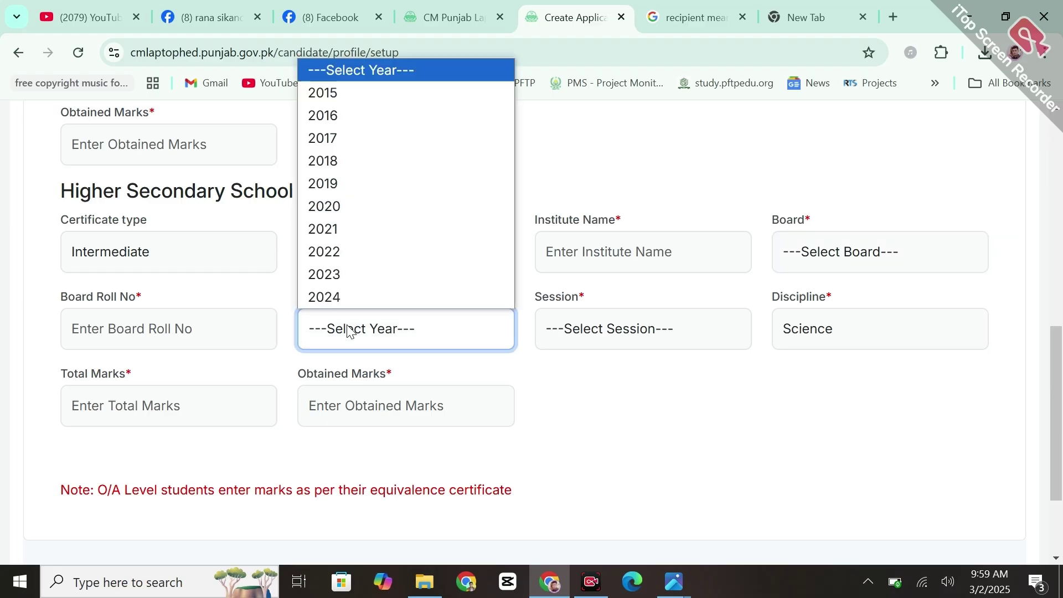
click(349, 332)
click(348, 330)
click(348, 330)
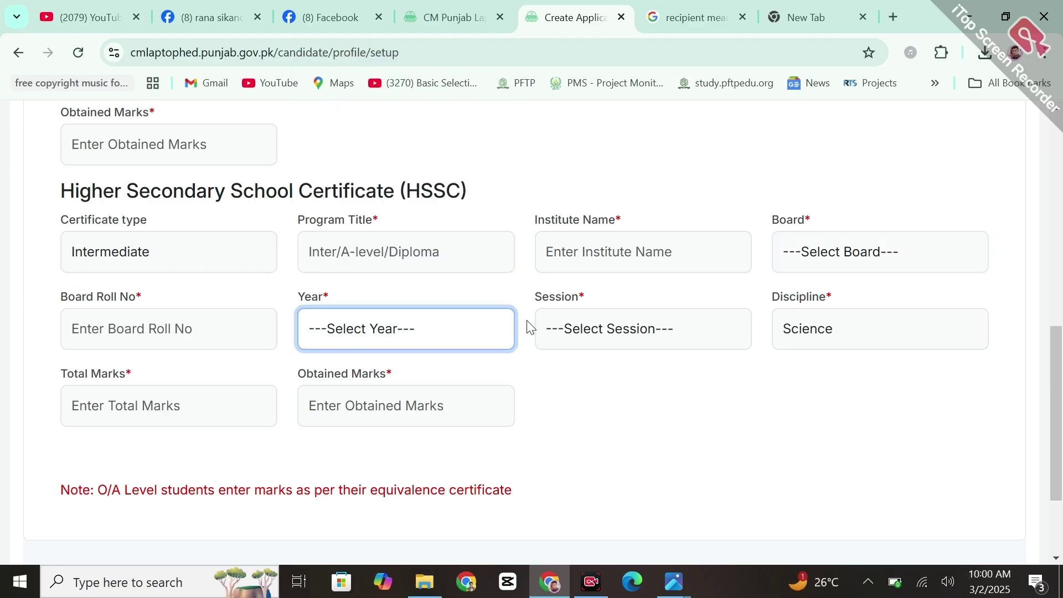
click(620, 318)
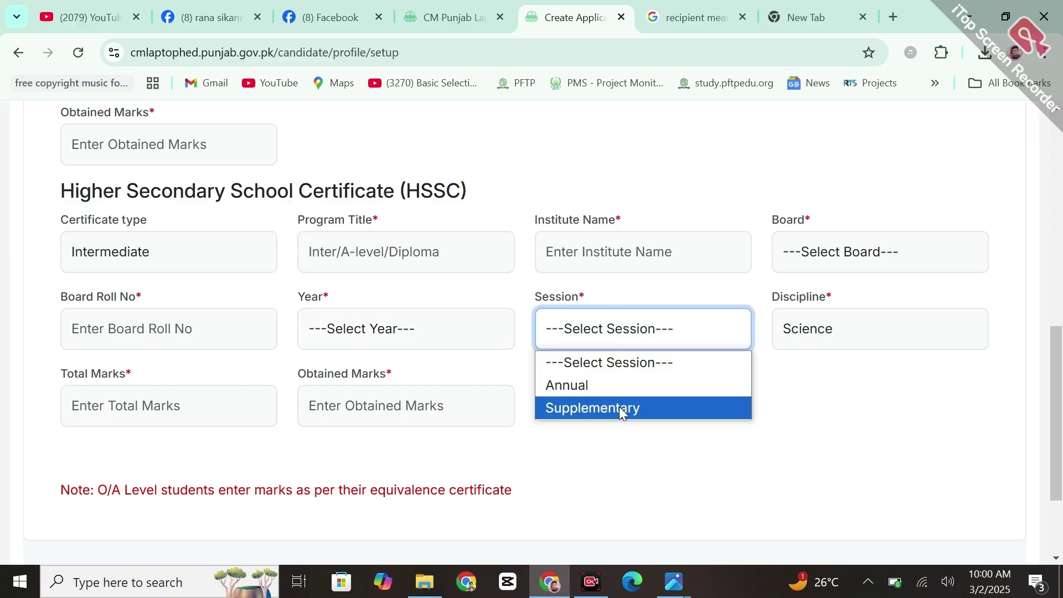
click(826, 380)
click(825, 335)
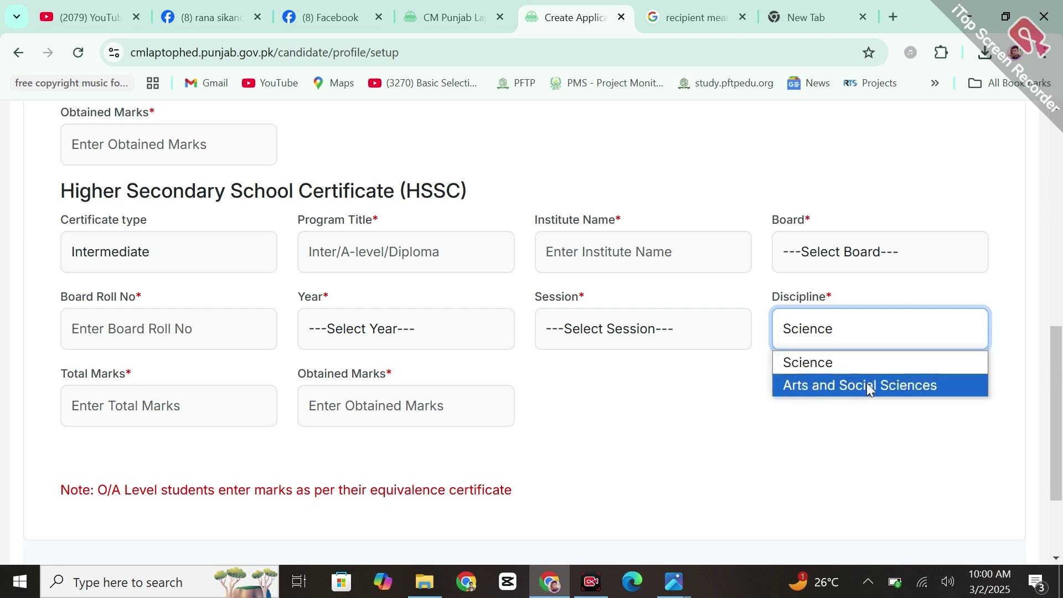
click(692, 422)
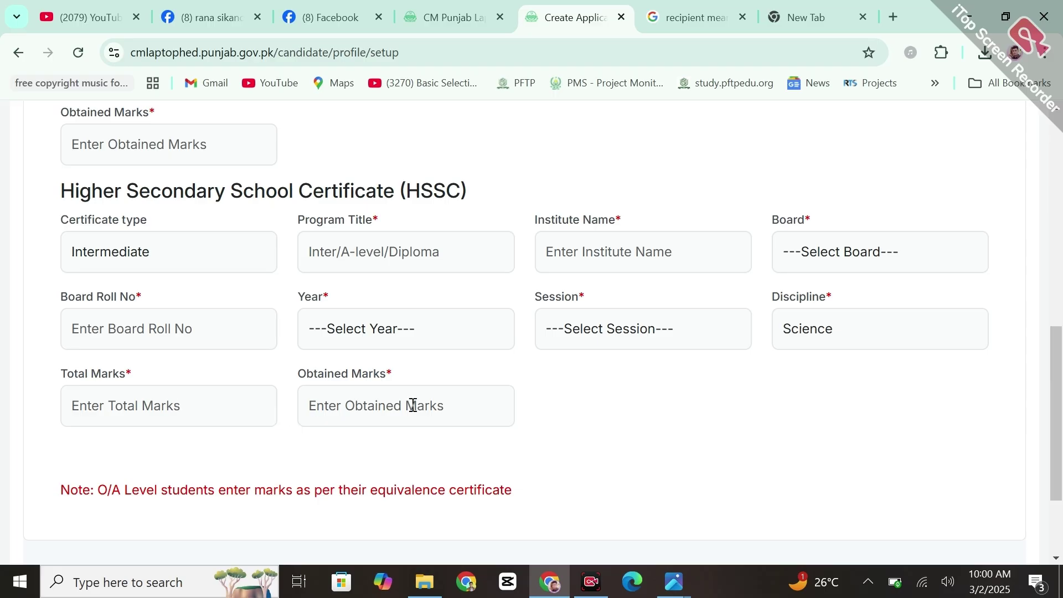
Step: Review the SSC and HSSC details, save them and acknowledge the confirmation to proceed to Upload Documents
scroll(1060, 421, down, 2)
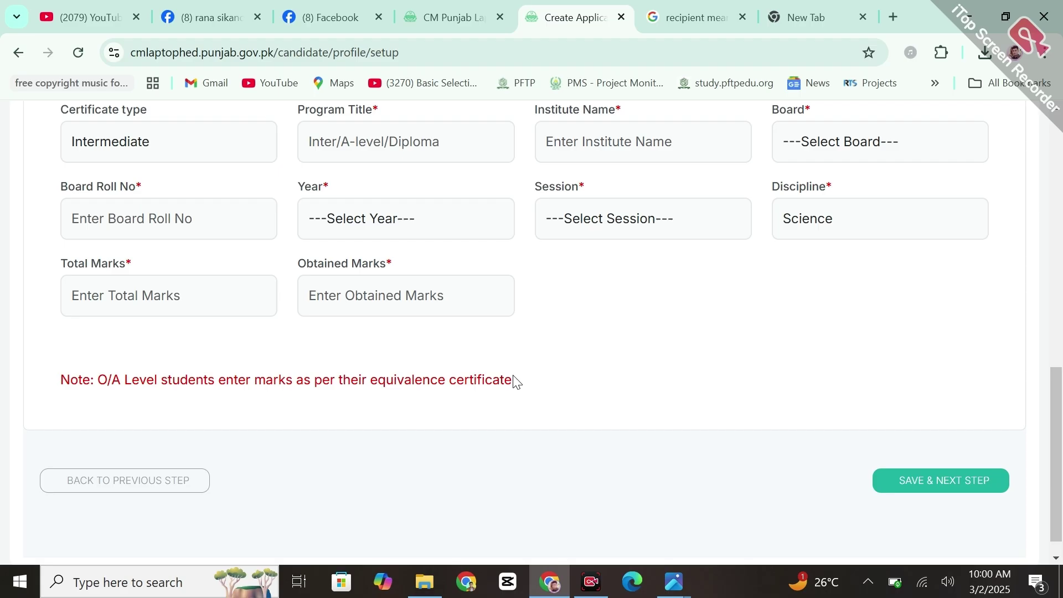
drag(1058, 445, 1062, 268)
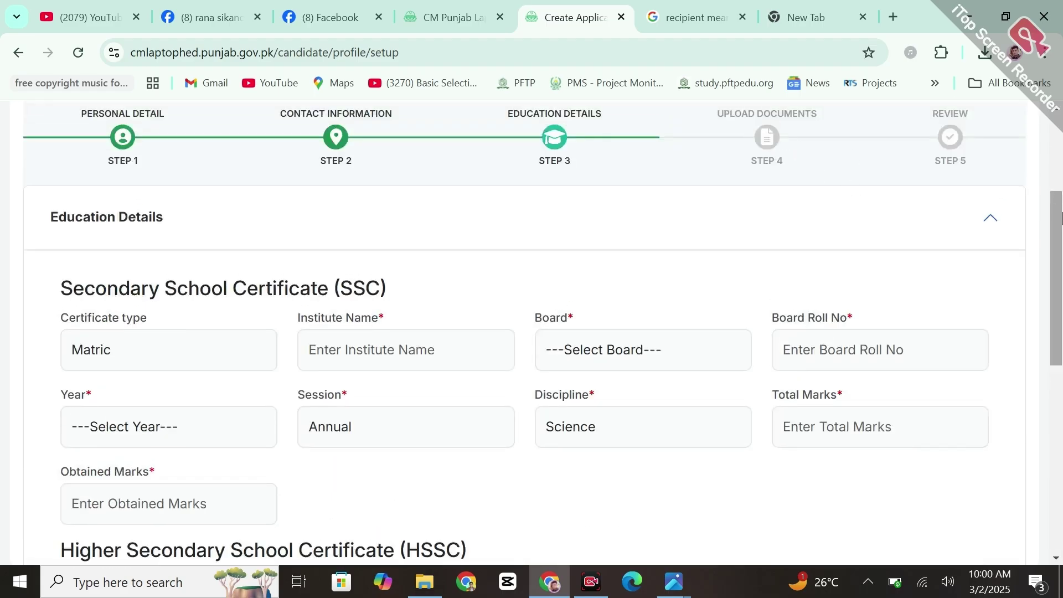
drag(1062, 222, 1061, 410)
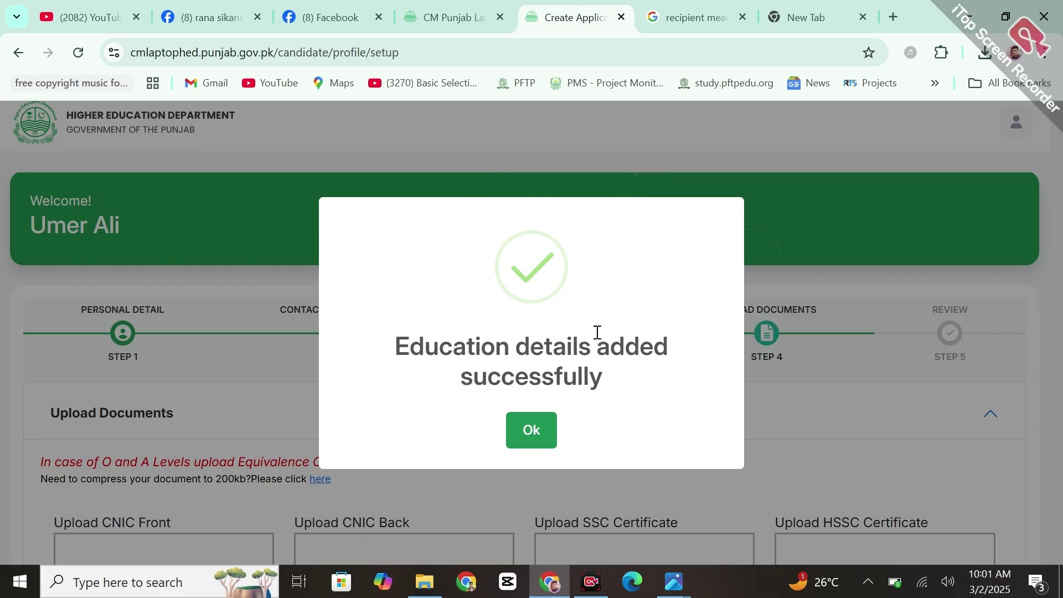
click(532, 430)
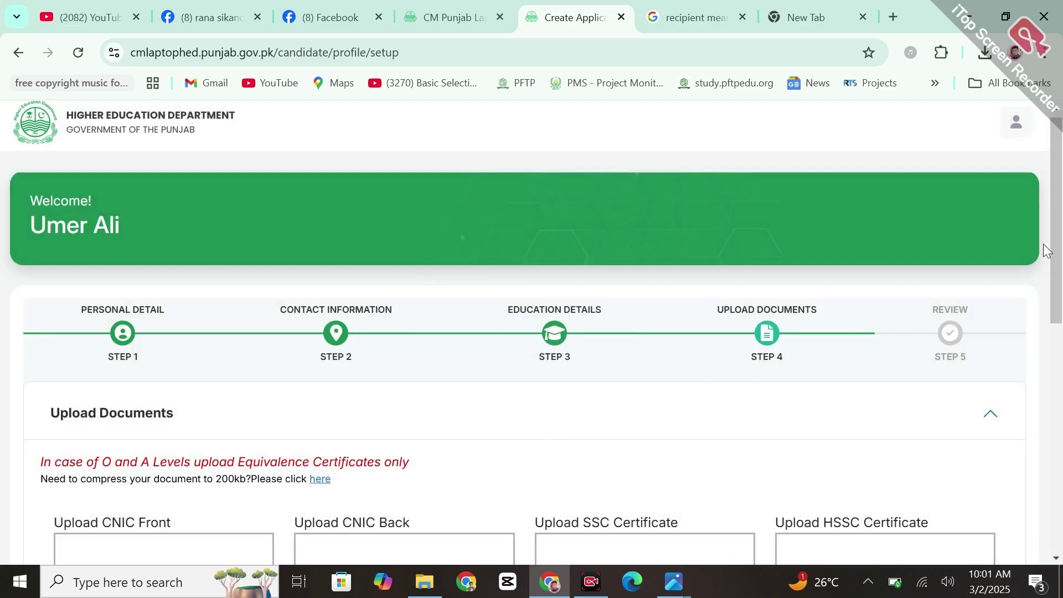
Step: Review the document upload requirements and open the link for compressing documents to 200kb in a new browser tab
scroll(1061, 244, down, 2)
scroll(1061, 244, down, 3)
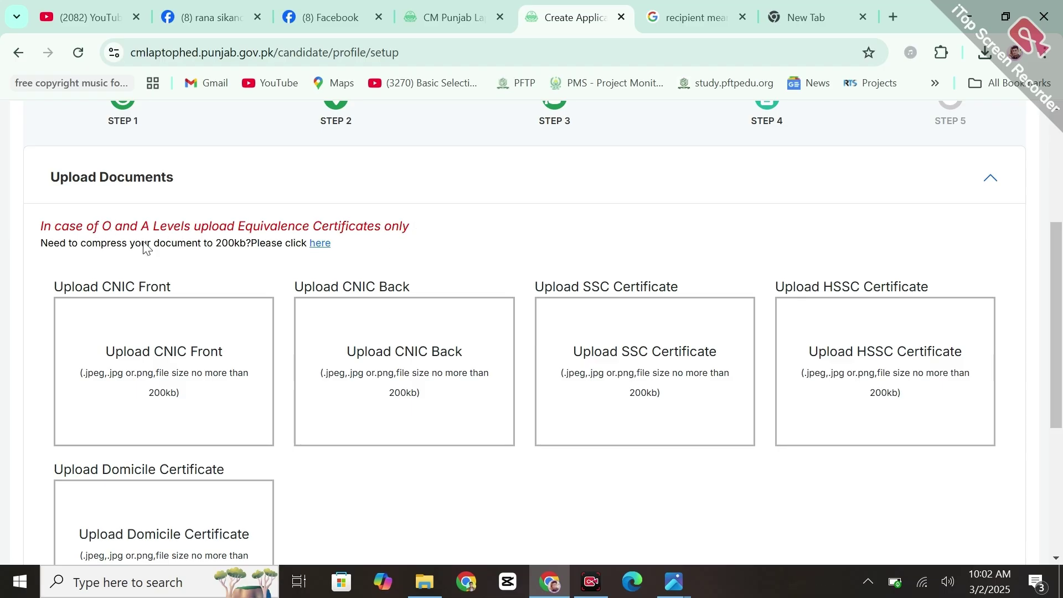
drag(161, 245, 245, 240)
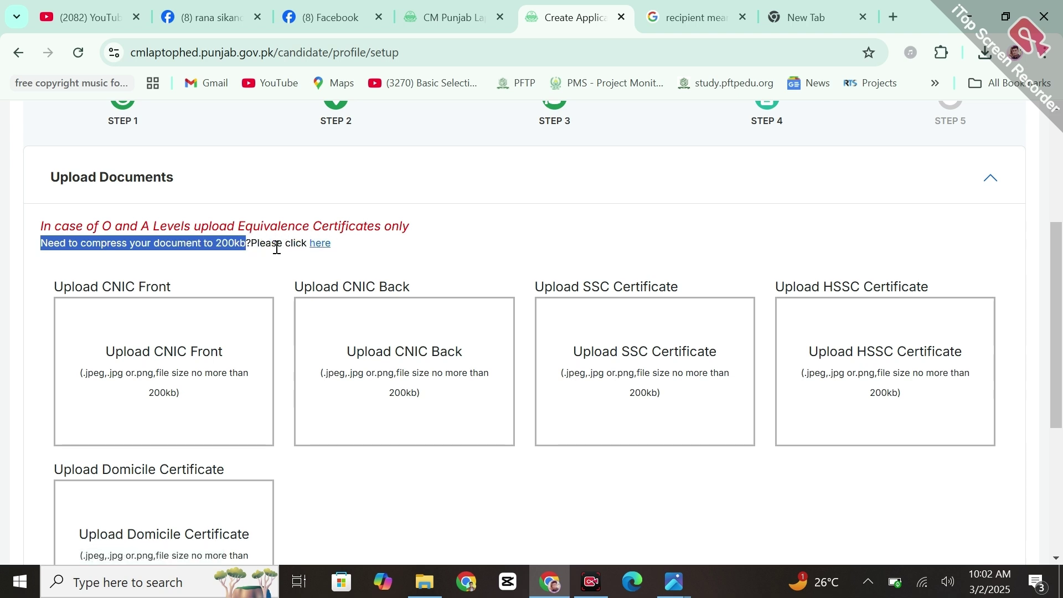
right_click(320, 246)
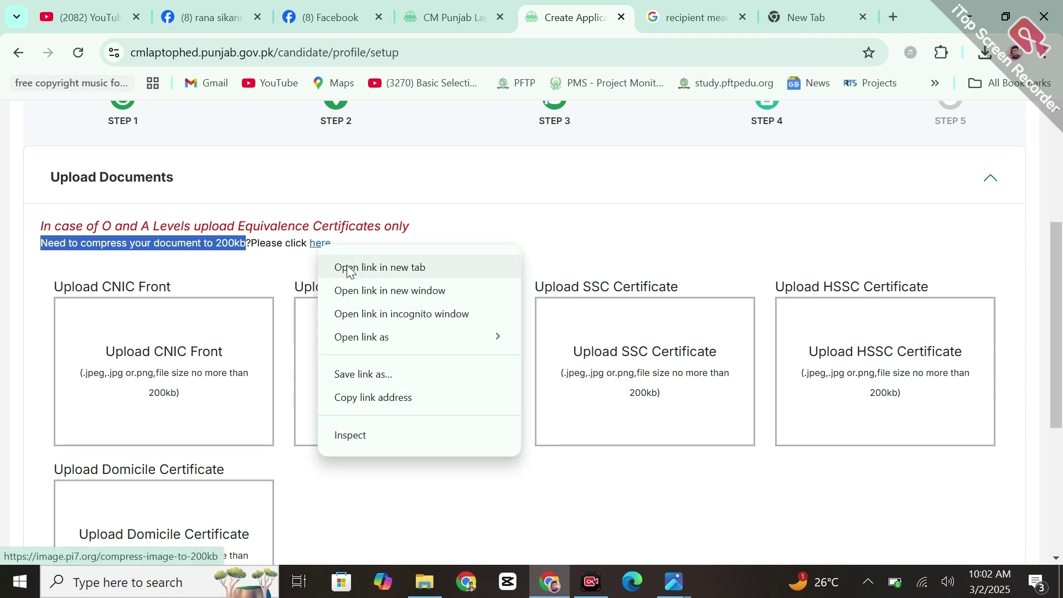
click(347, 268)
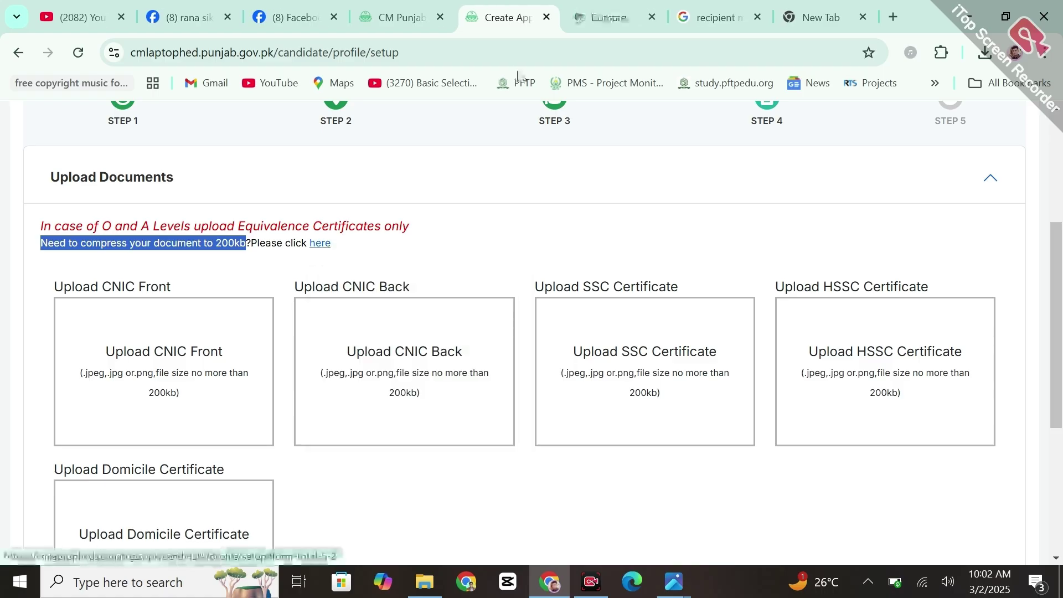
Step: Check the Pi7 tool for compressing images to 200kb, and review the required CNIC, SSC, HSSC and domicile uploads in the application
click(607, 7)
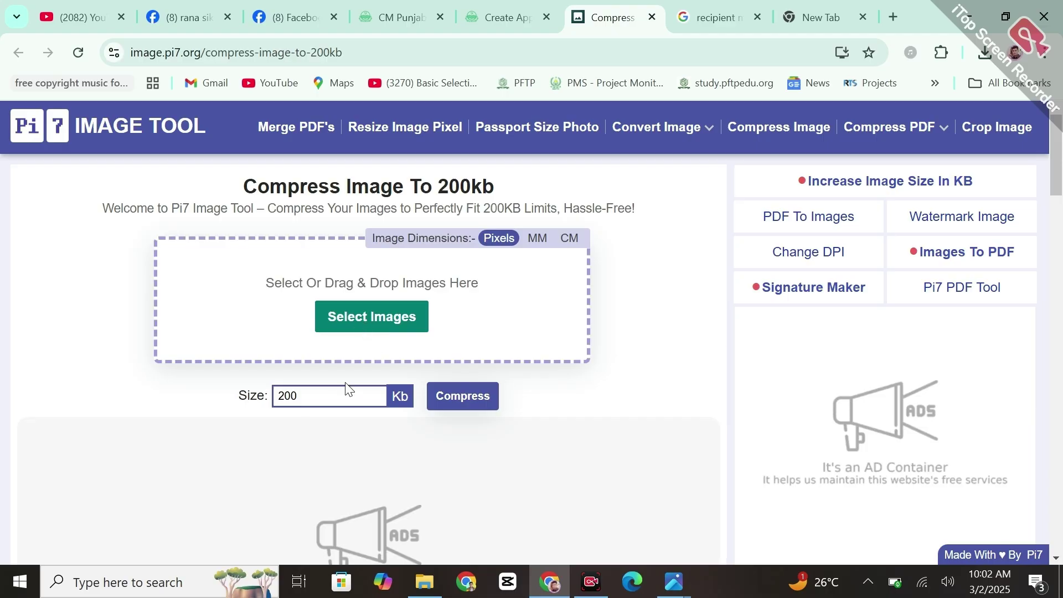
click(520, 29)
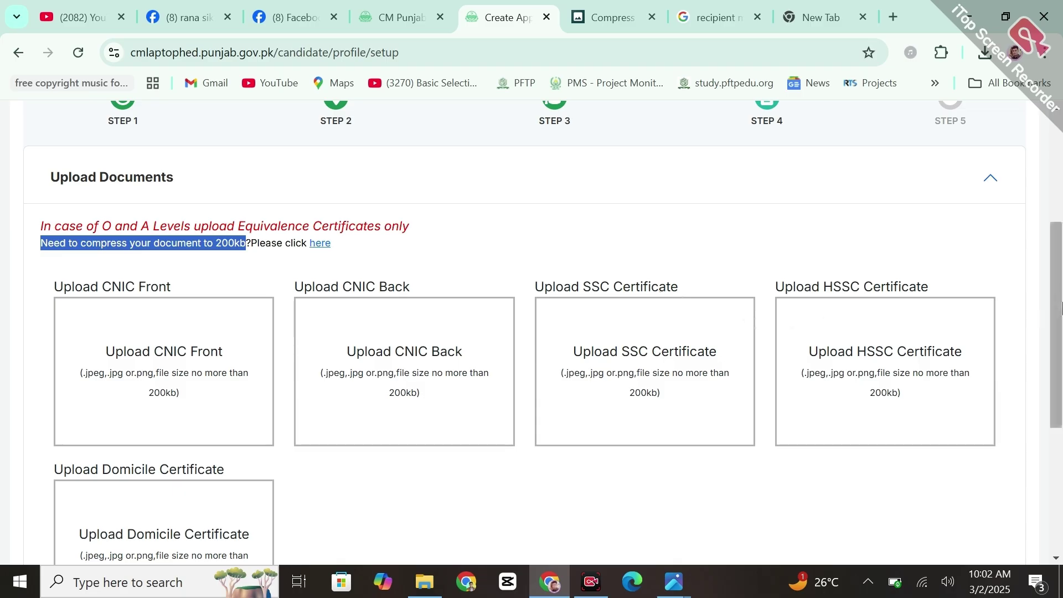
drag(1058, 307, 1060, 366)
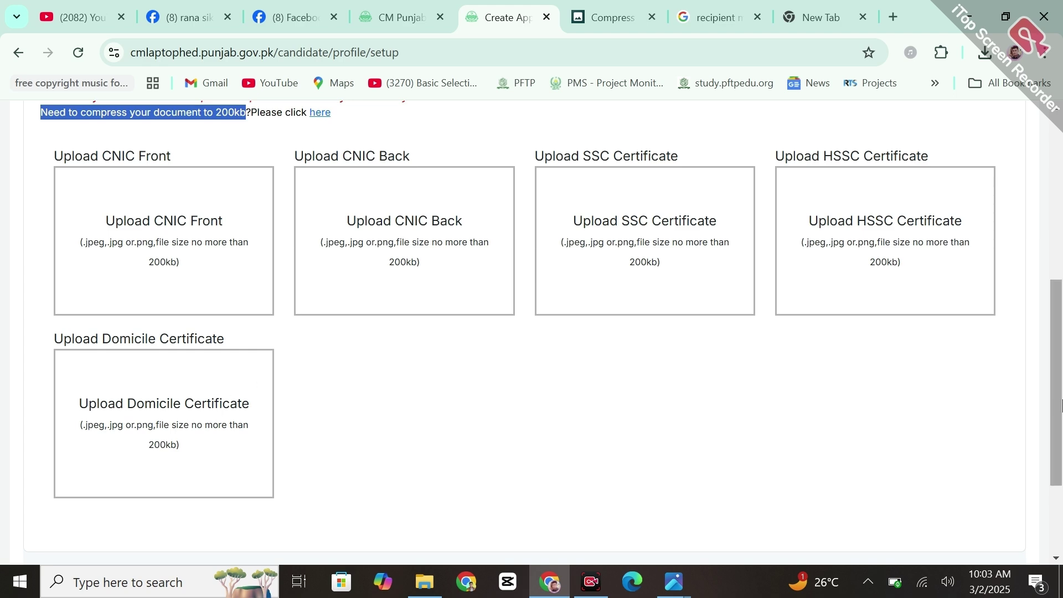
scroll(1060, 350, up, 2)
drag(1061, 351, 1061, 282)
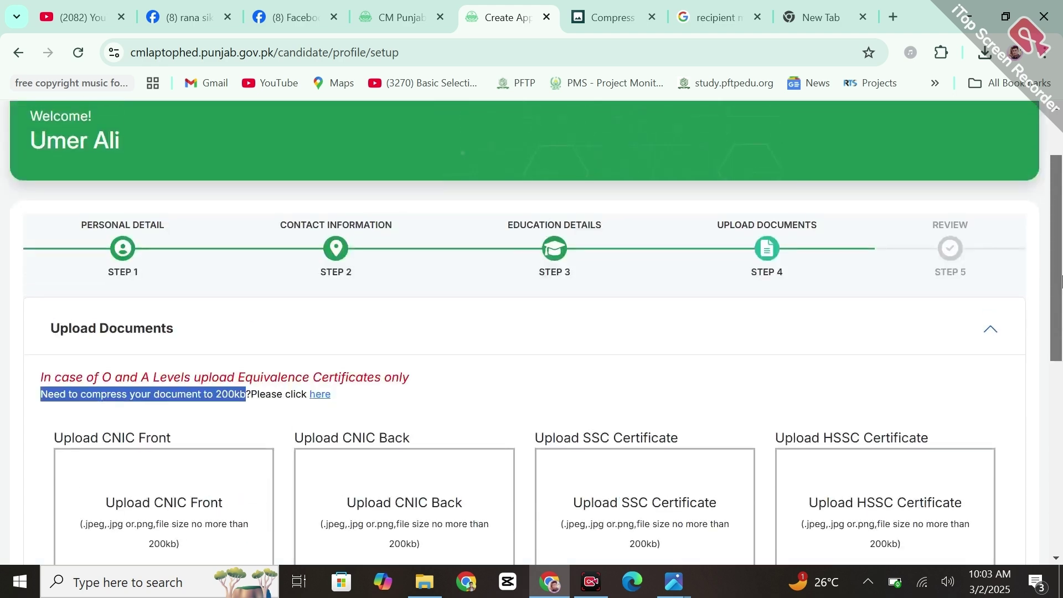
scroll(1061, 281, down, 1)
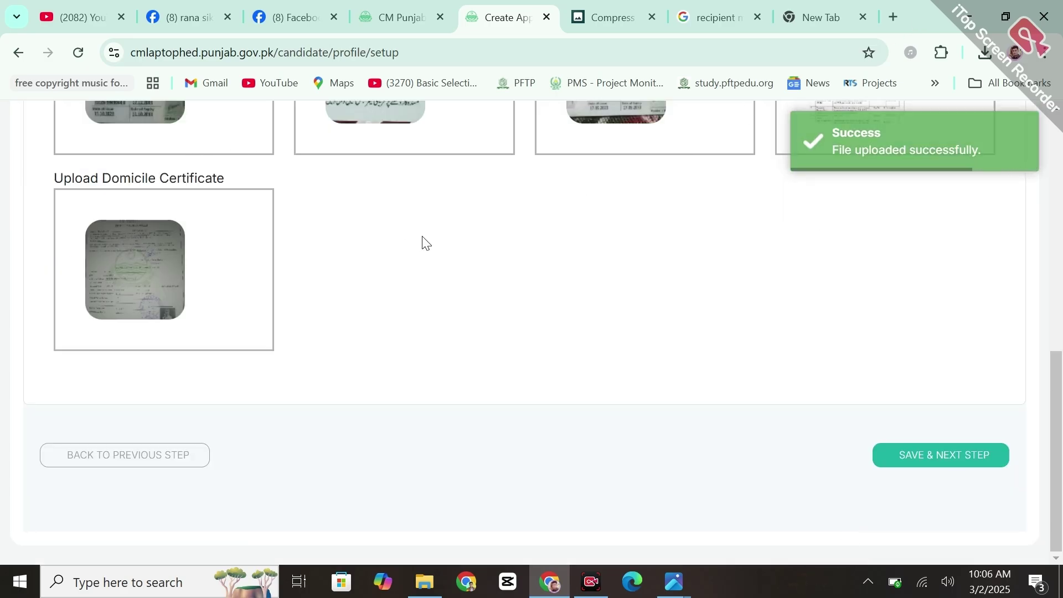
Step: Save the uploaded documents and acknowledge the confirmation to proceed to the Review section
scroll(912, 177, up, 1)
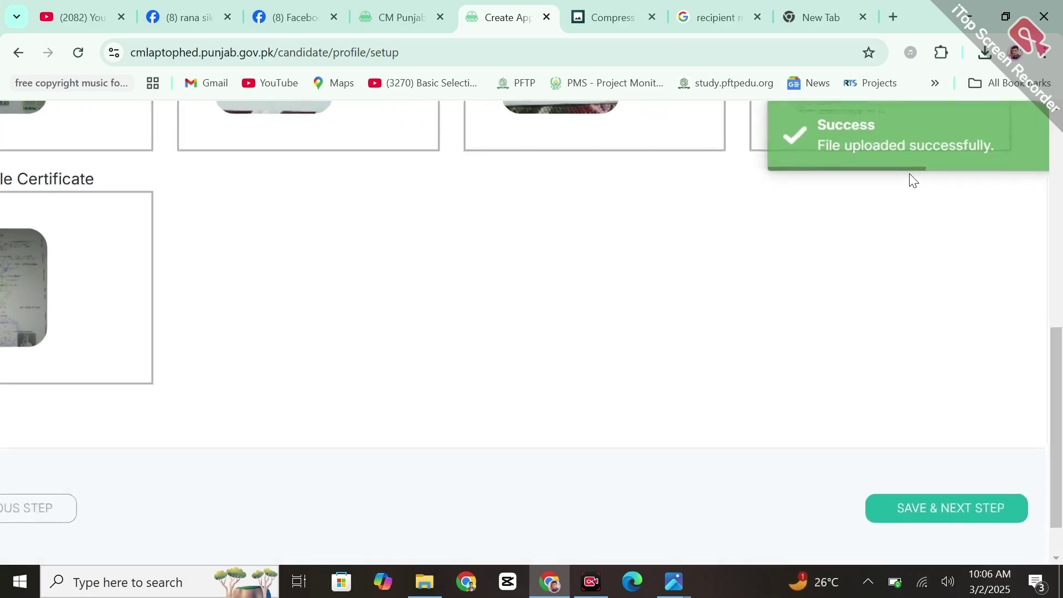
scroll(817, 275, down, 1)
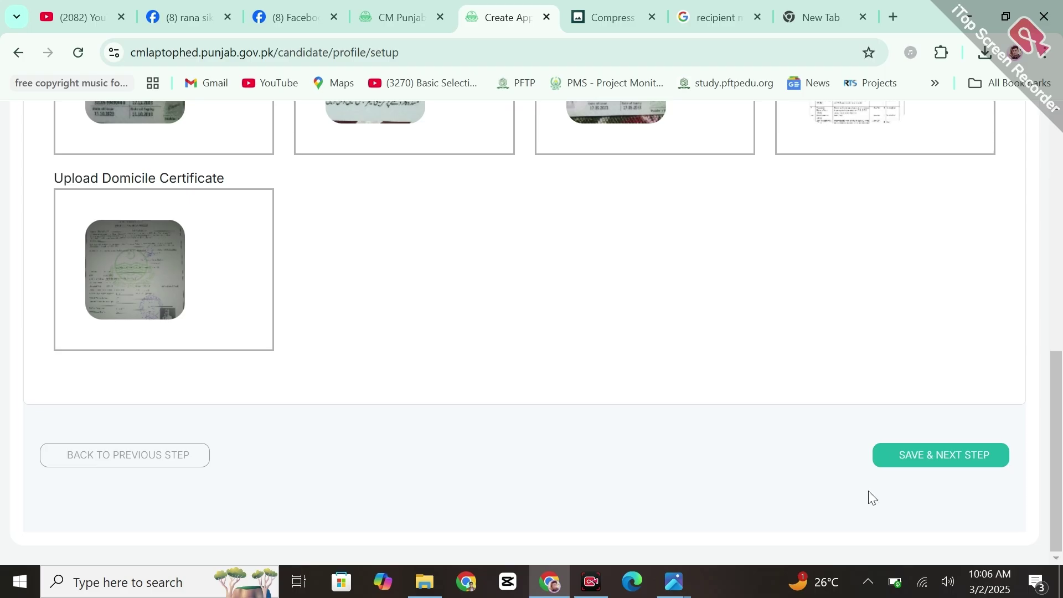
click(960, 466)
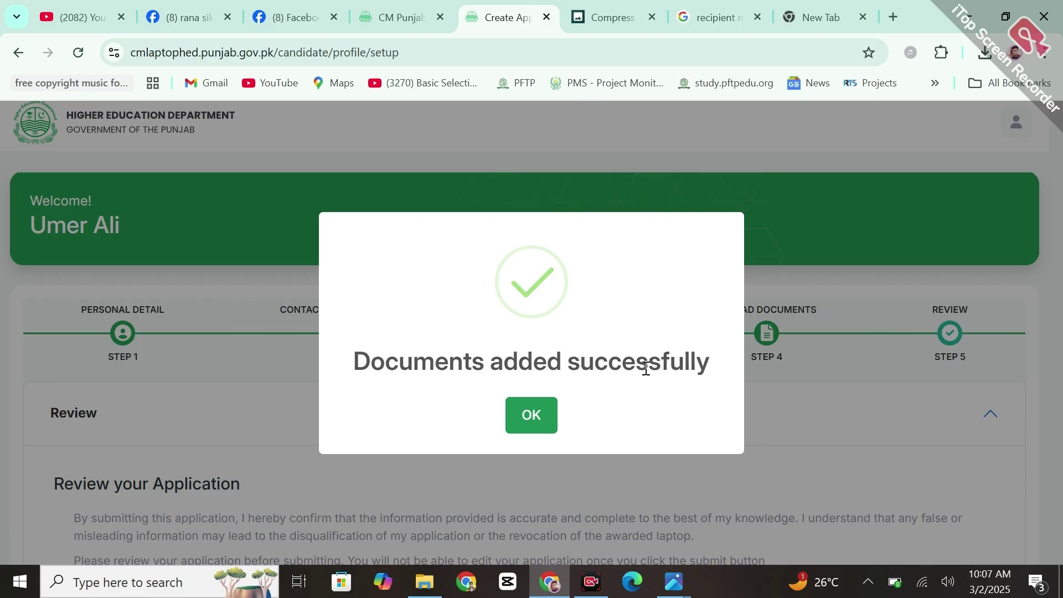
click(526, 426)
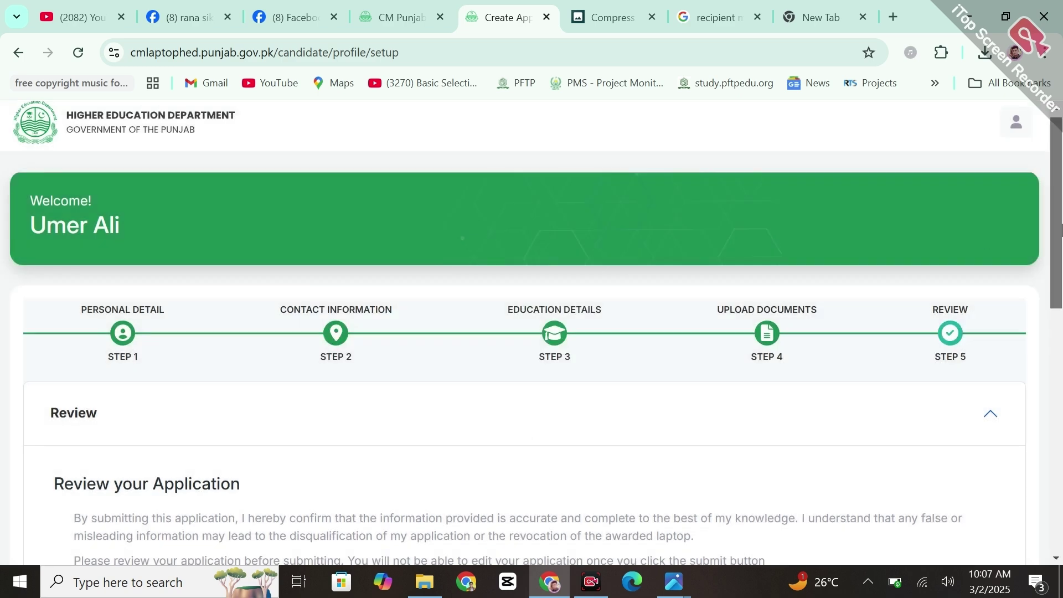
Step: Agree to and confirm the declarations under Review your Application, and open the sample affidavit
drag(1056, 233, 1062, 365)
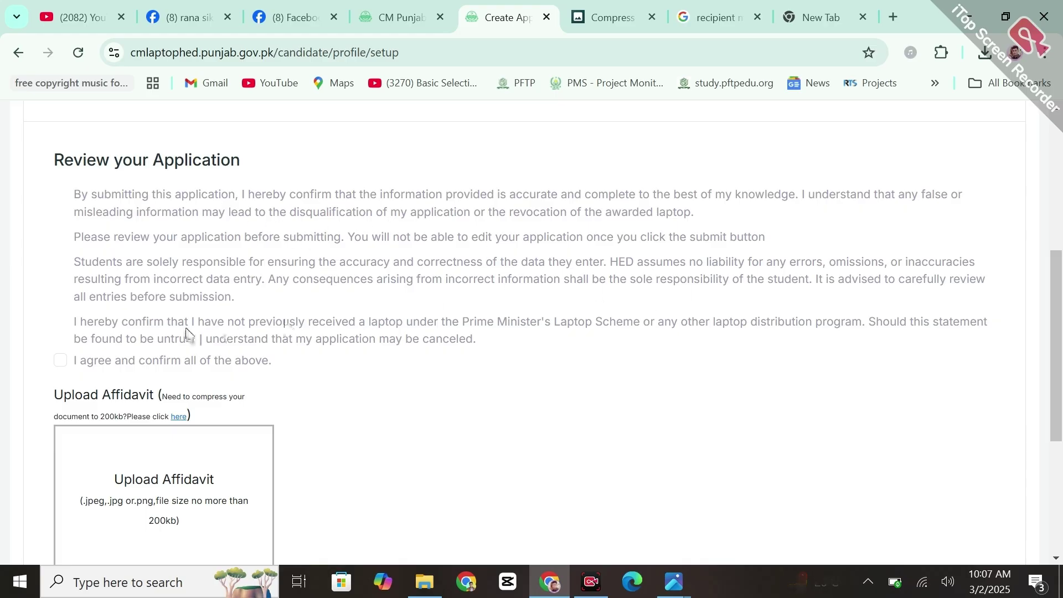
click(60, 360)
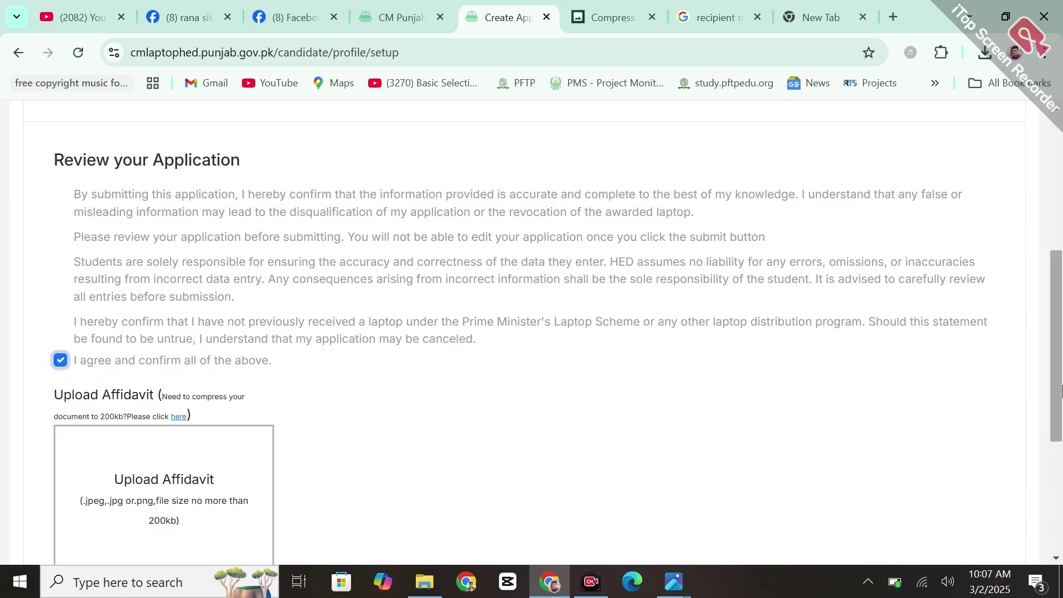
drag(1062, 394, 1062, 437)
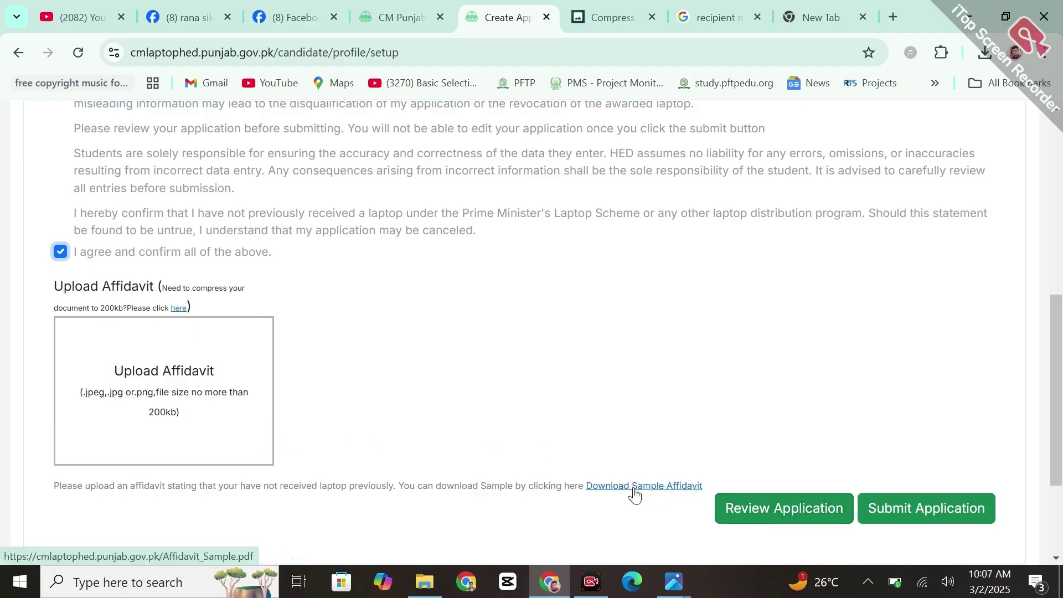
scroll(634, 499, up, 1)
scroll(634, 511, up, 3)
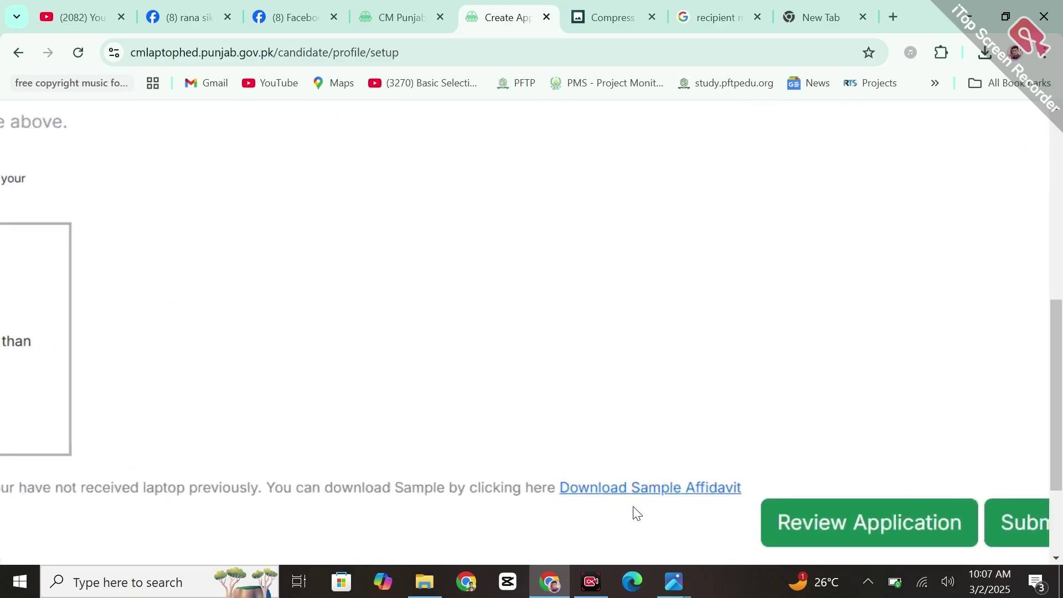
scroll(634, 510, down, 3)
scroll(637, 504, up, 1)
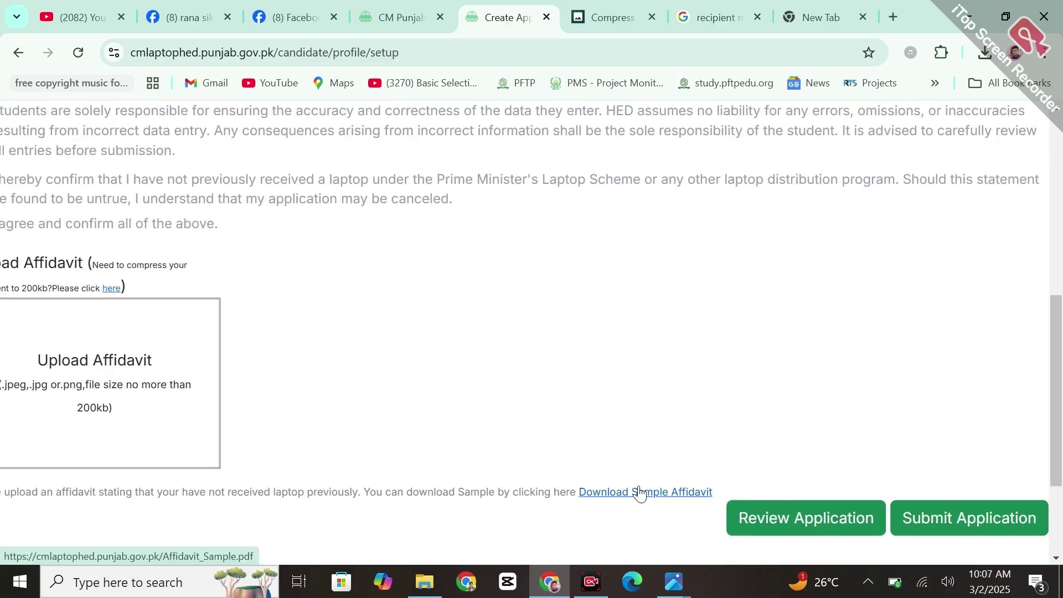
click(641, 493)
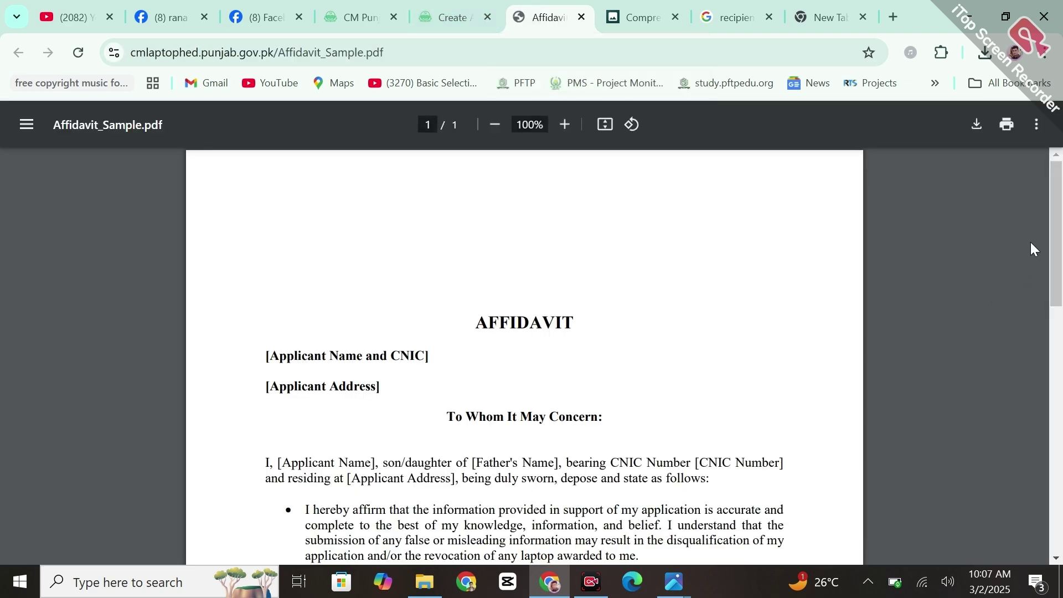
Step: Read through the sample affidavit, checking the applicant details, the declarations and the deponent and witness fields
mouse_move(1061, 233)
mouse_down()
mouse_move(1062, 378)
mouse_move(1062, 250)
mouse_up()
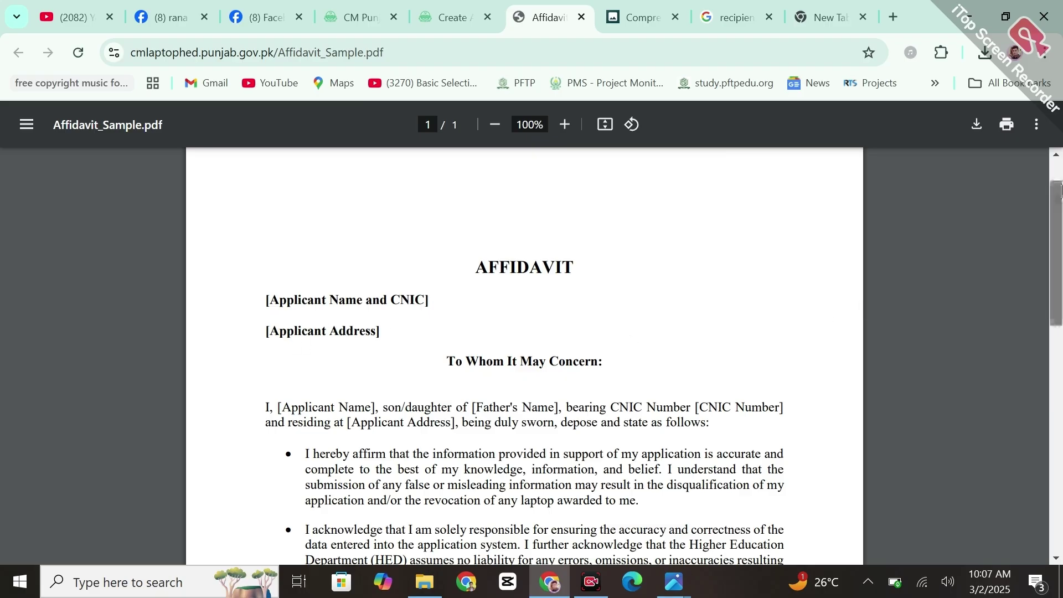
scroll(1058, 249, down, 2)
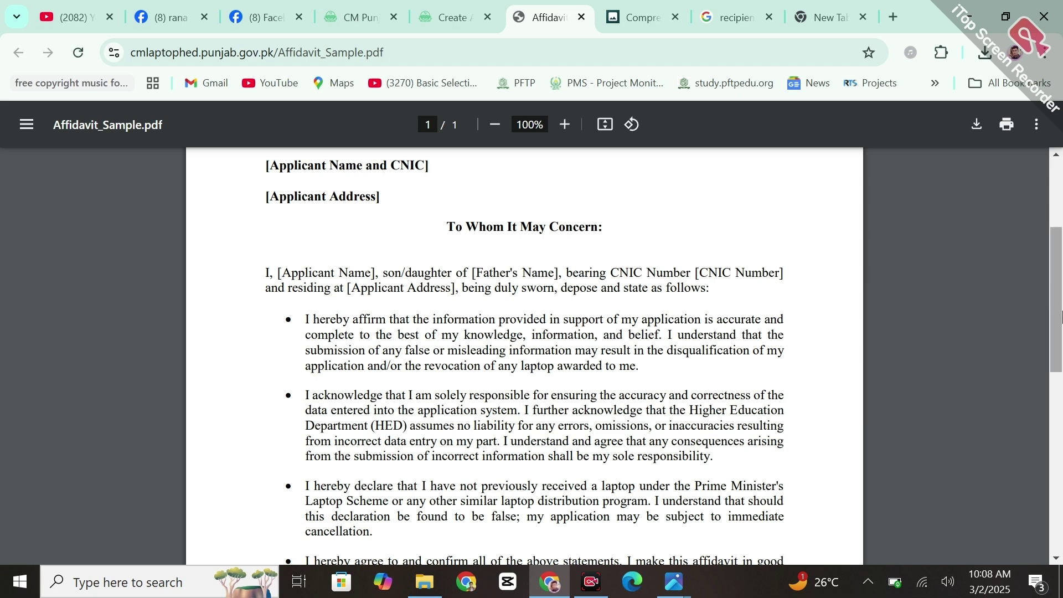
drag(1058, 316, 1061, 435)
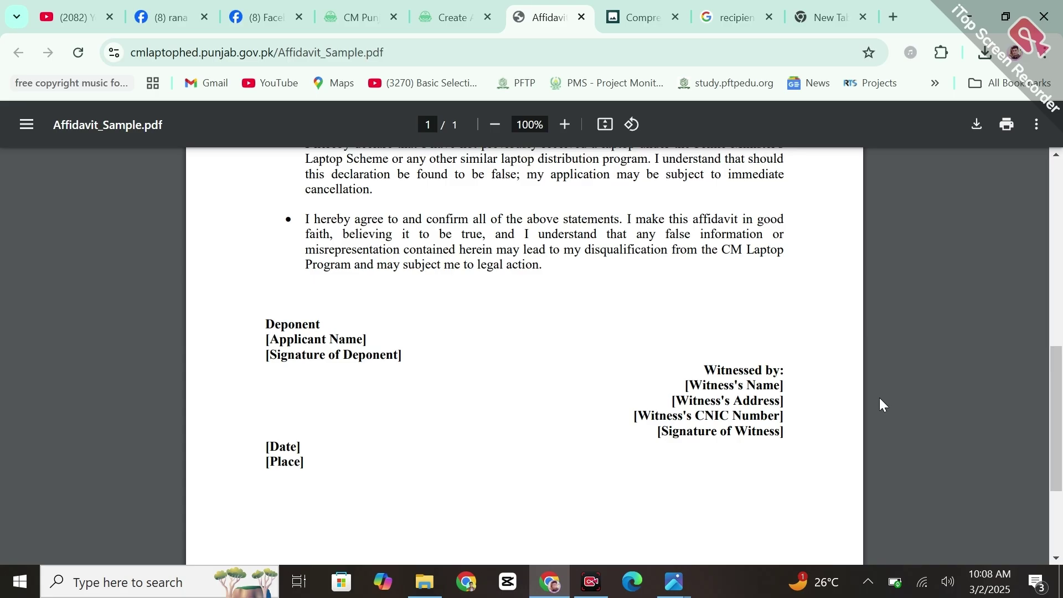
drag(1060, 378, 1060, 305)
scroll(504, 188, up, 6)
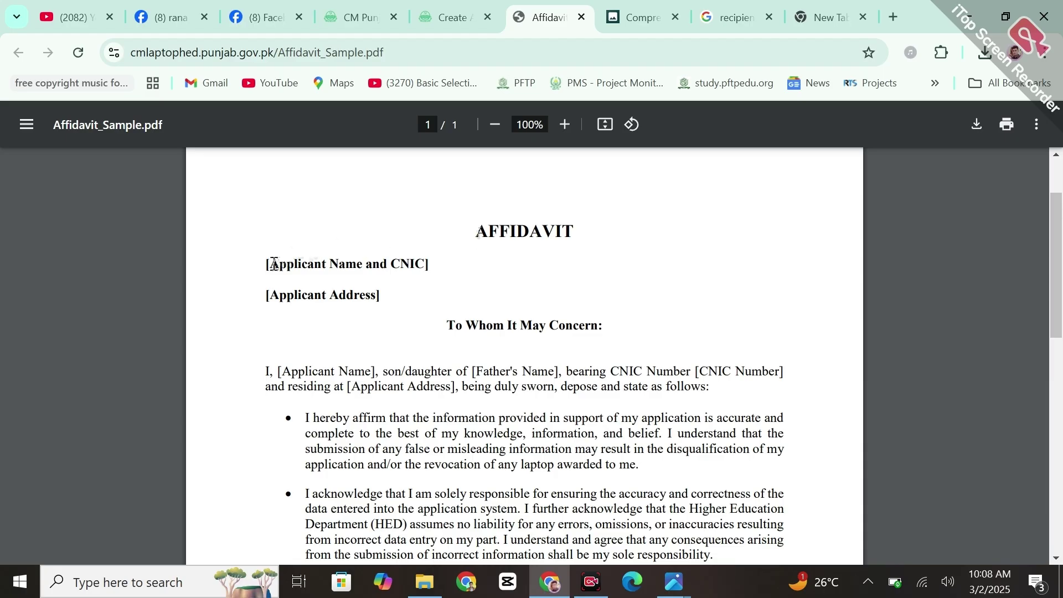
drag(267, 264, 484, 268)
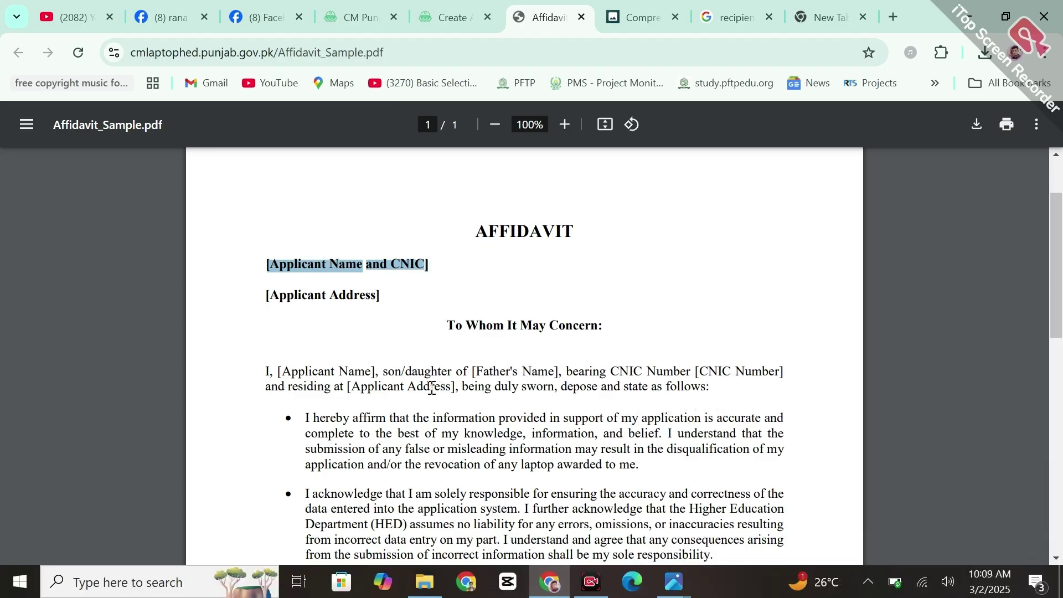
scroll(1061, 318, down, 10)
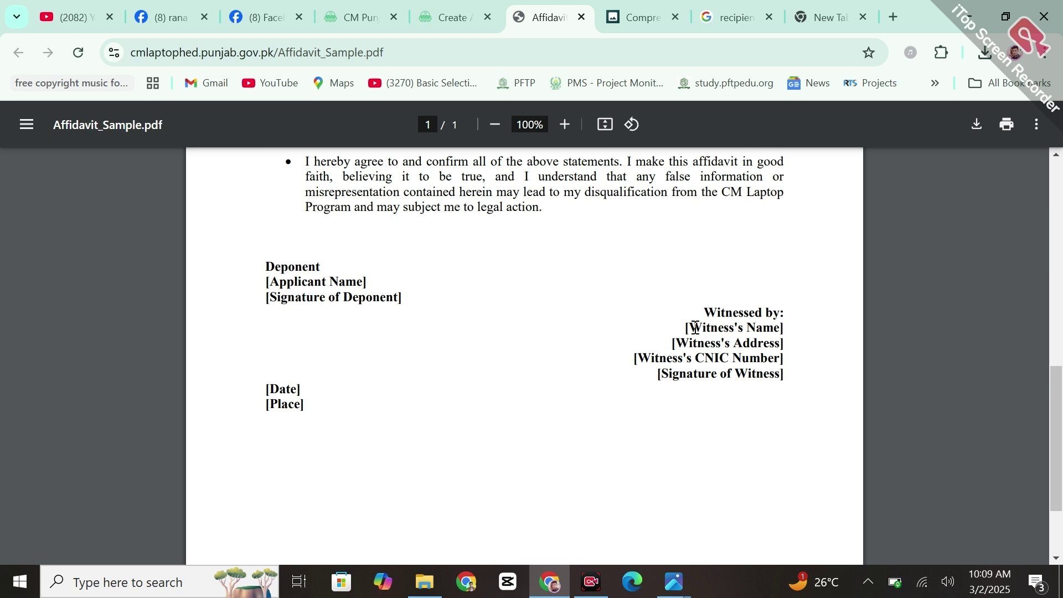
drag(696, 328, 780, 329)
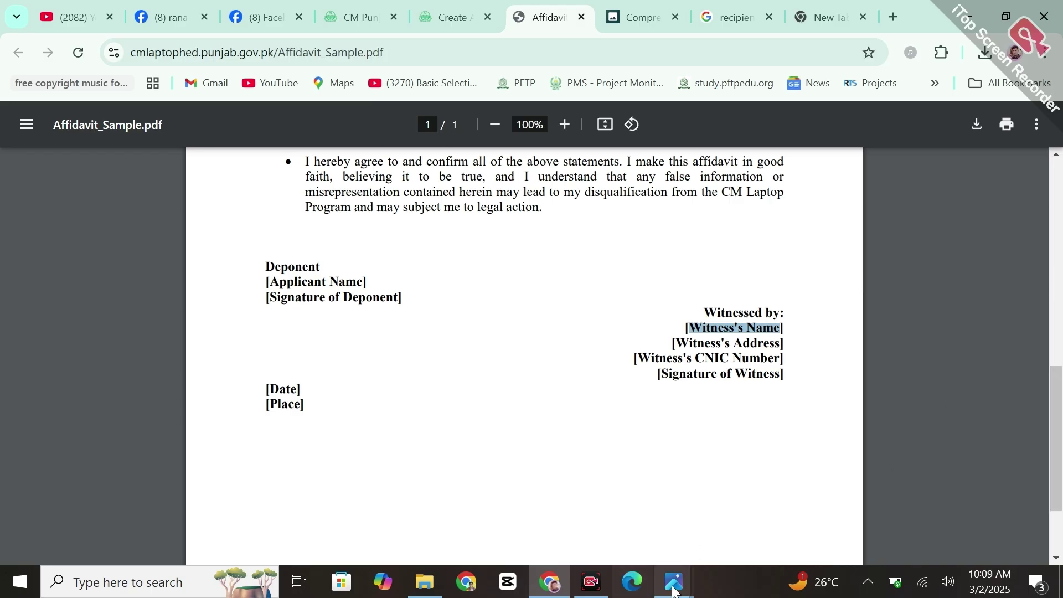
Step: Switch to Photos to view the WhatsApp online application notice, and return to the affidavit in Chrome
mouse_move(675, 592)
click(866, 503)
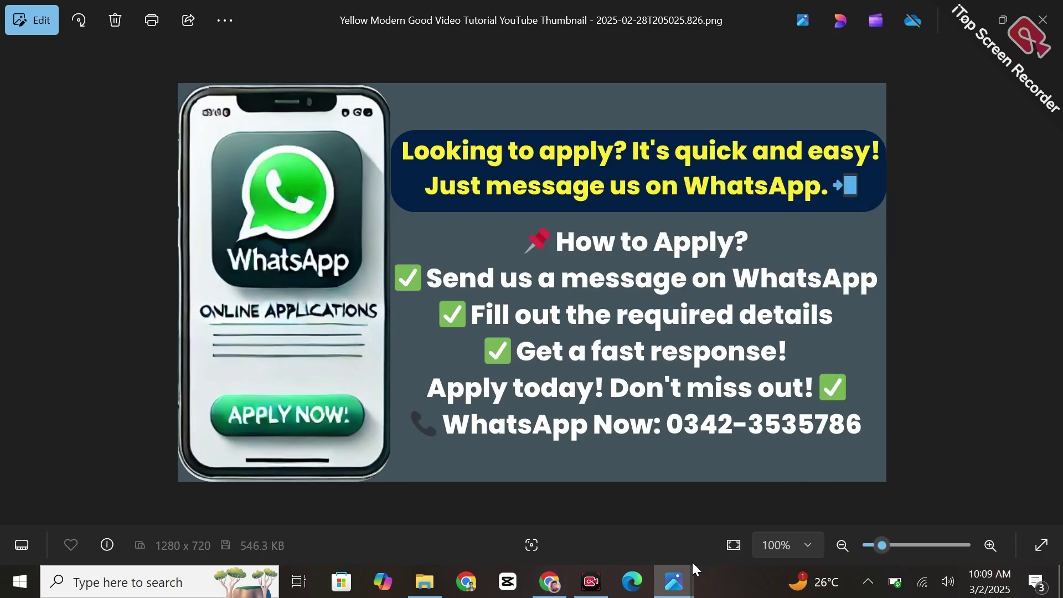
click(546, 591)
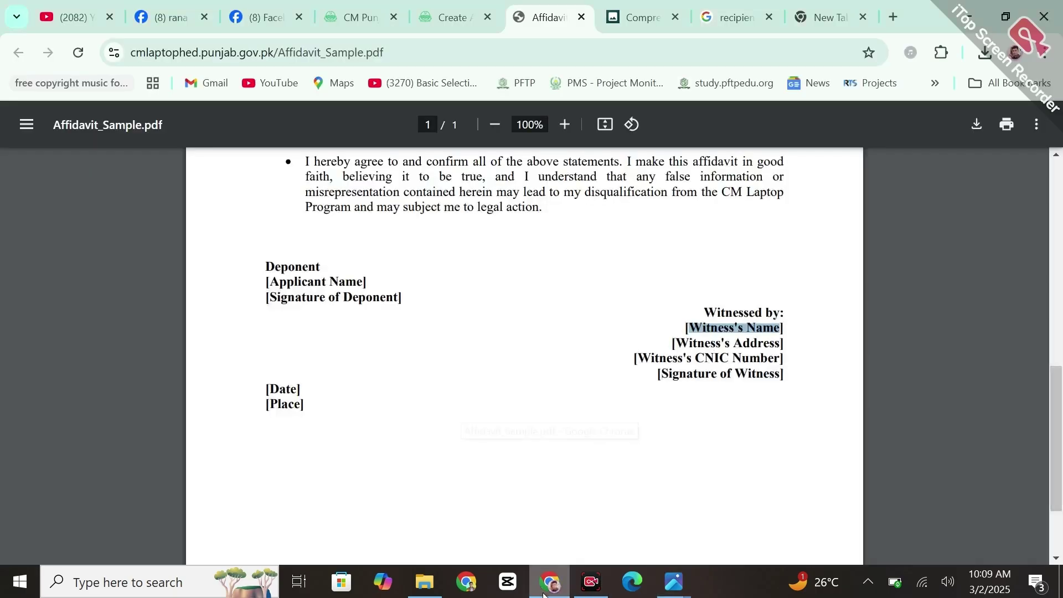
Step: Return to the application, check the uploaded affidavit image, and generate and open the application review PDF
click(459, 8)
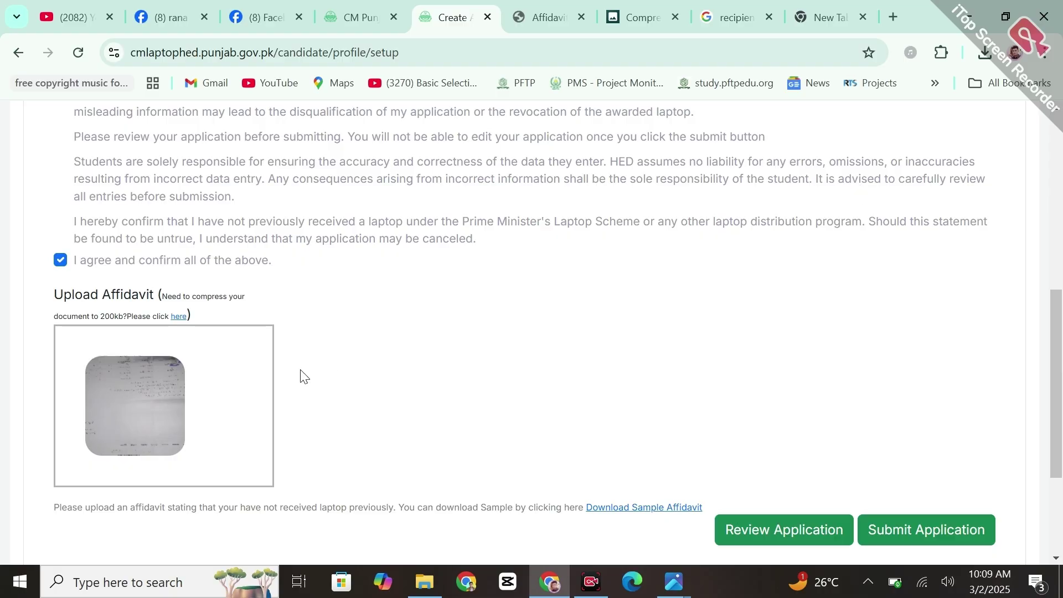
mouse_move(160, 418)
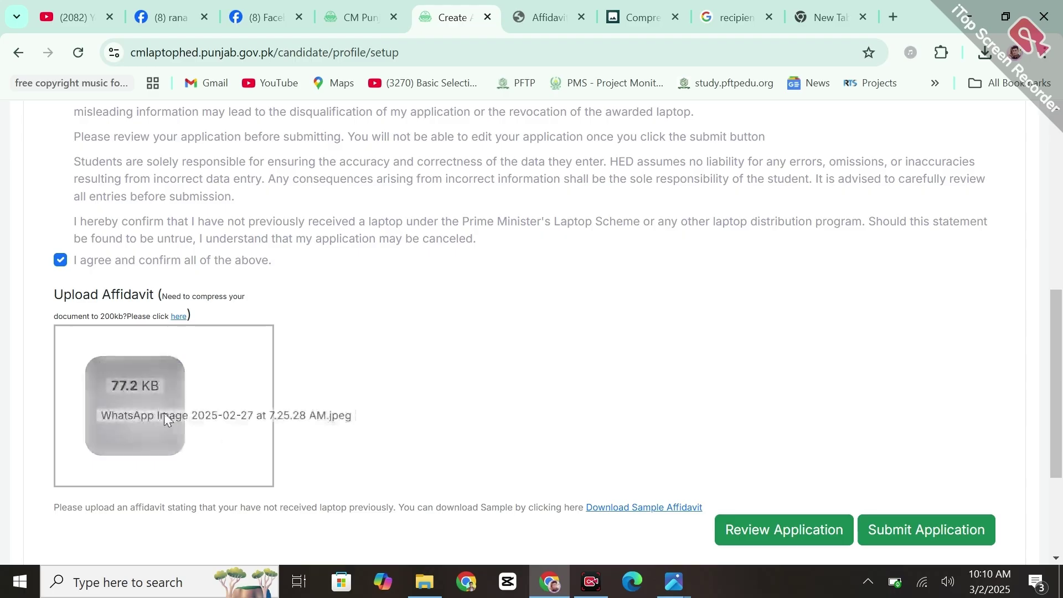
click(773, 524)
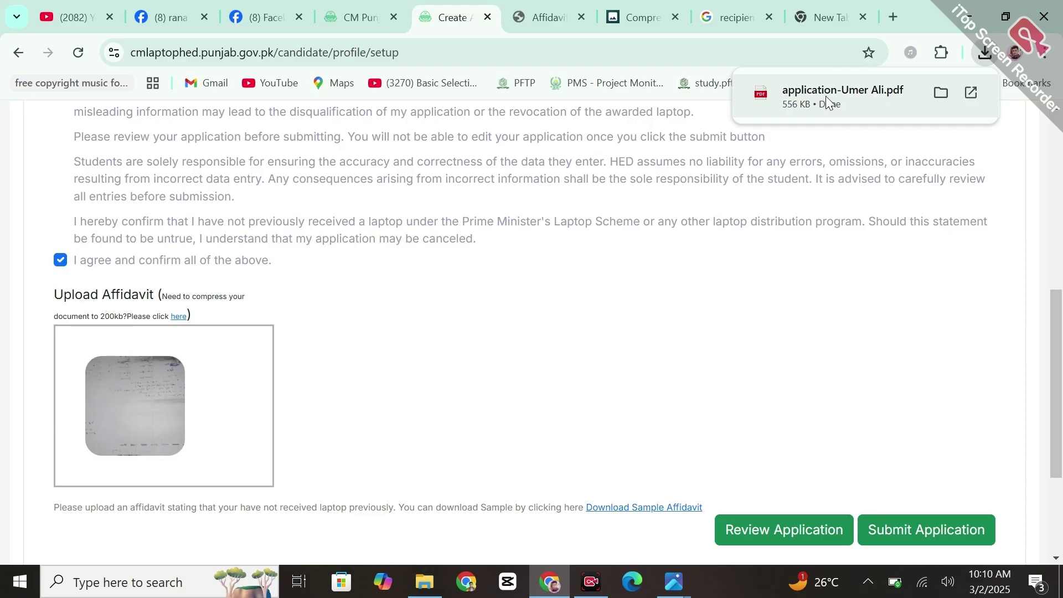
click(868, 97)
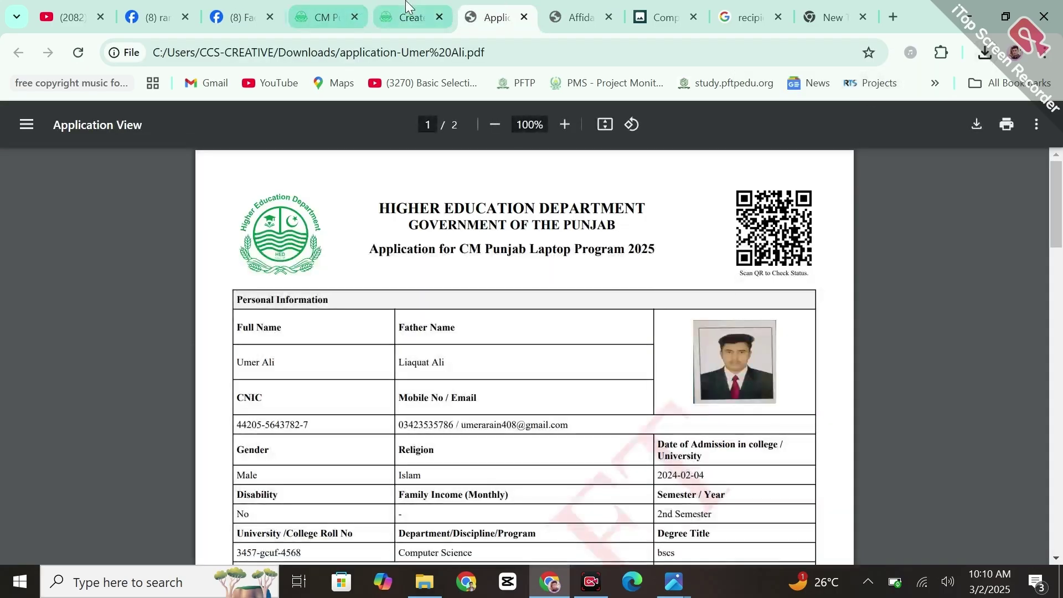
Step: Look over the application's Review page and the CM Punjab Laptop Program home page
click(437, 7)
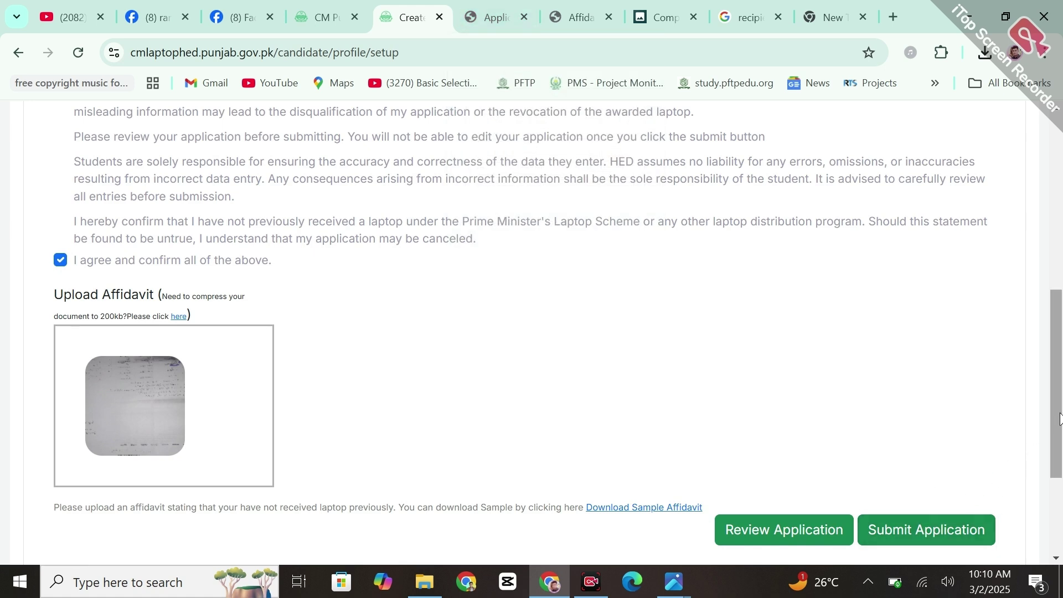
drag(1059, 418, 1060, 242)
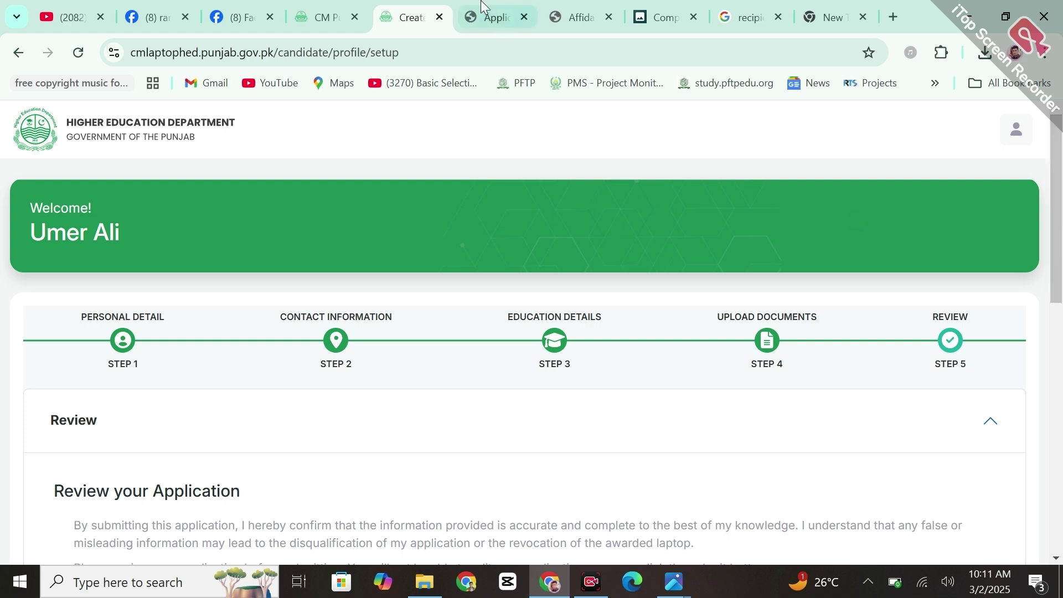
click(324, 18)
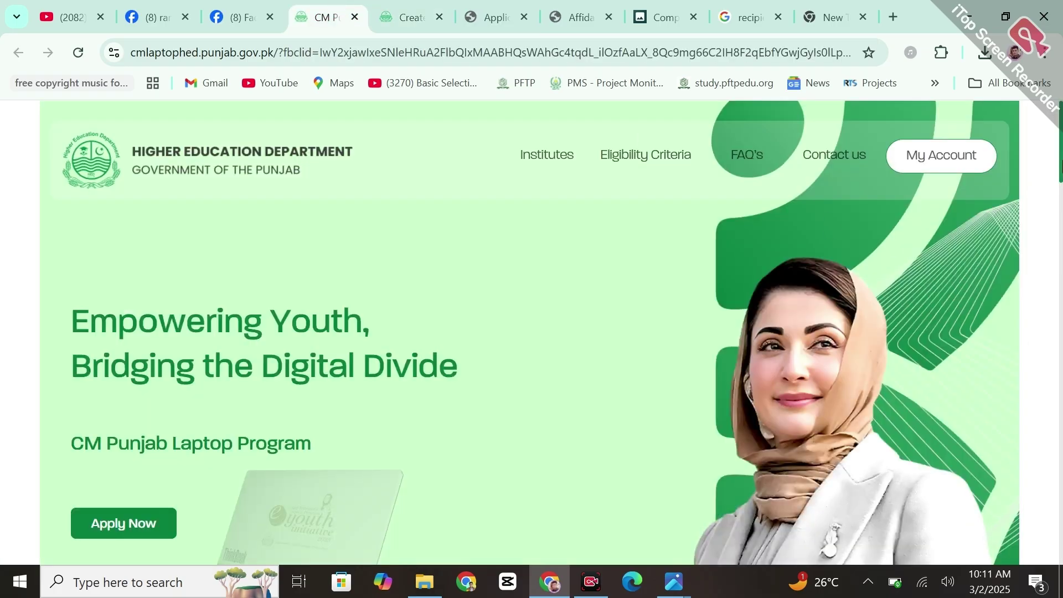
mouse_move(1062, 170)
mouse_down()
mouse_move(1062, 443)
mouse_move(1062, 166)
mouse_up()
click(412, 8)
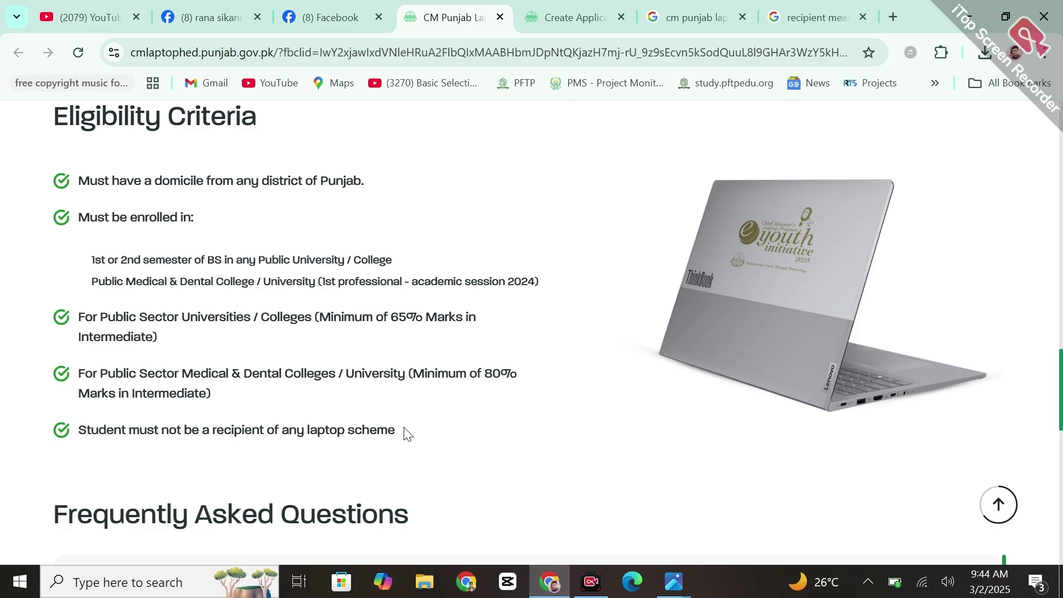
Step: Go back up from the Eligibility Criteria on the program's home page and open Sign In
scroll(407, 434, down, 1)
scroll(407, 434, up, 15)
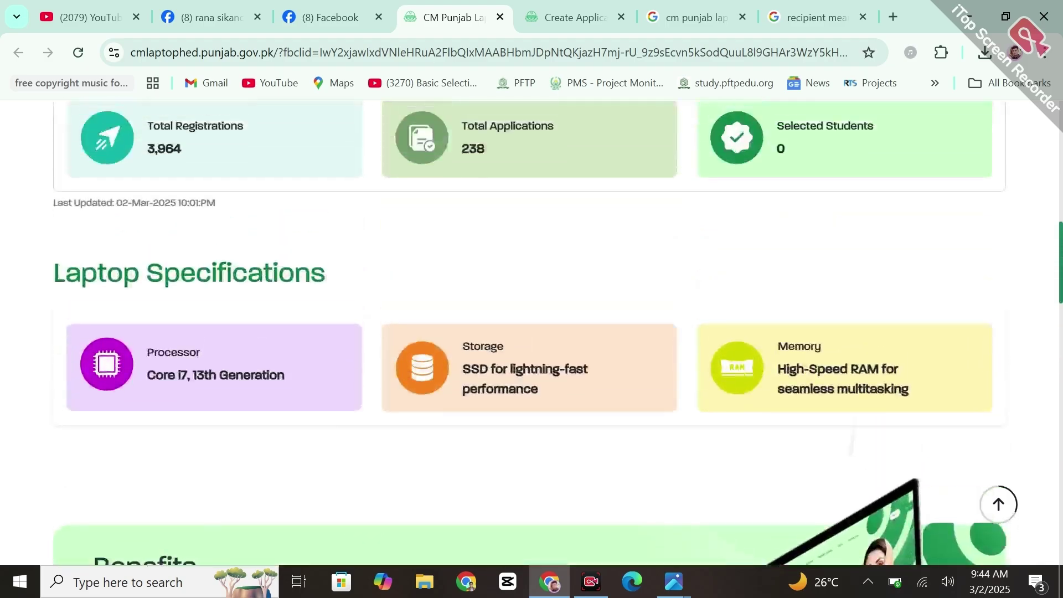
scroll(532, 332, up, 15)
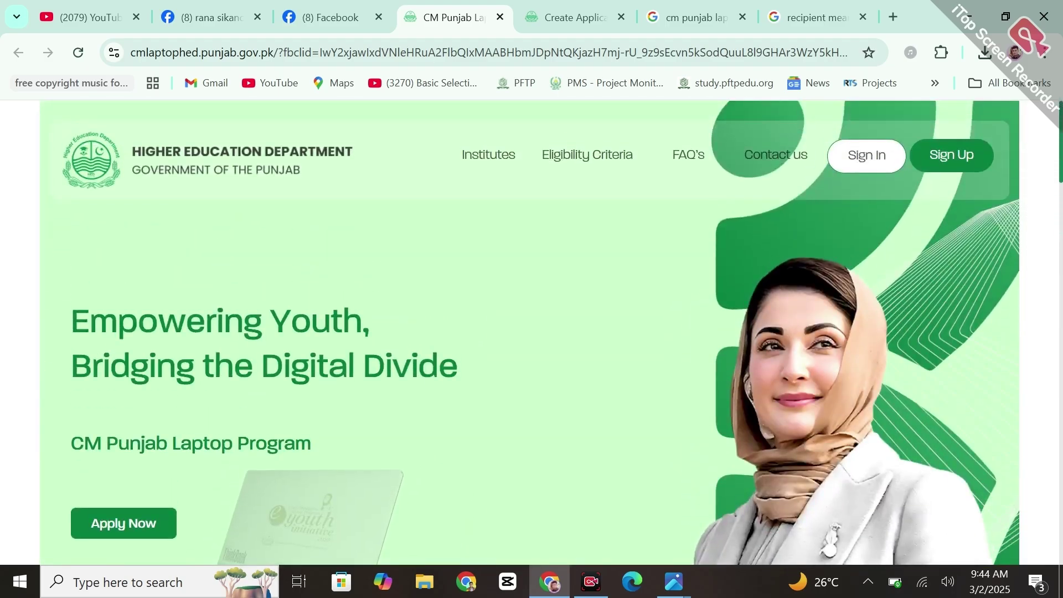
click(880, 159)
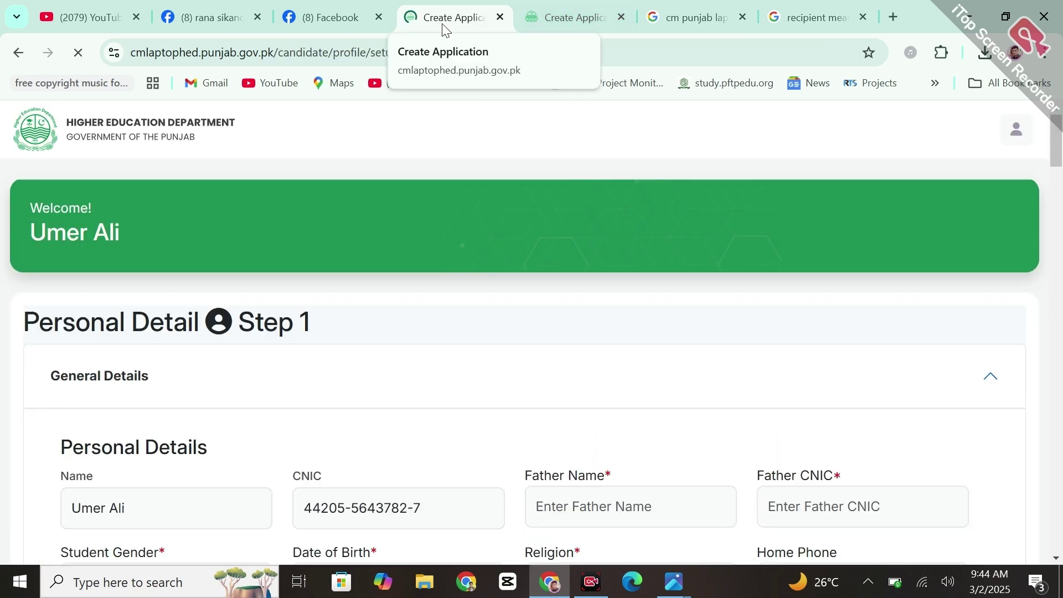
Step: Sign out of the applicant account, open Sign Up, and look over the Register form for creating a new account
click(1017, 130)
click(965, 167)
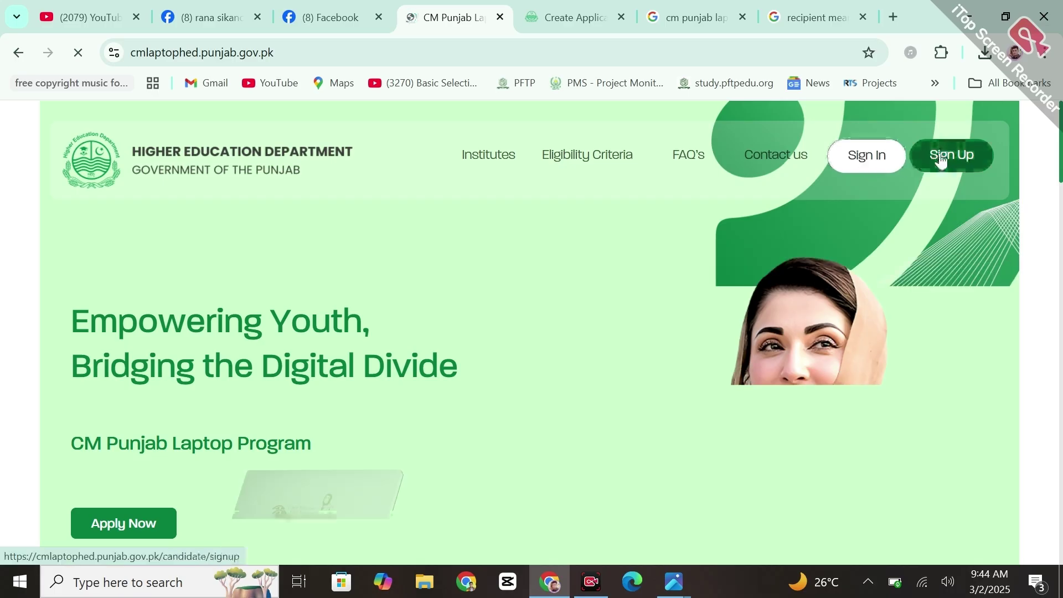
scroll(942, 157, up, 3)
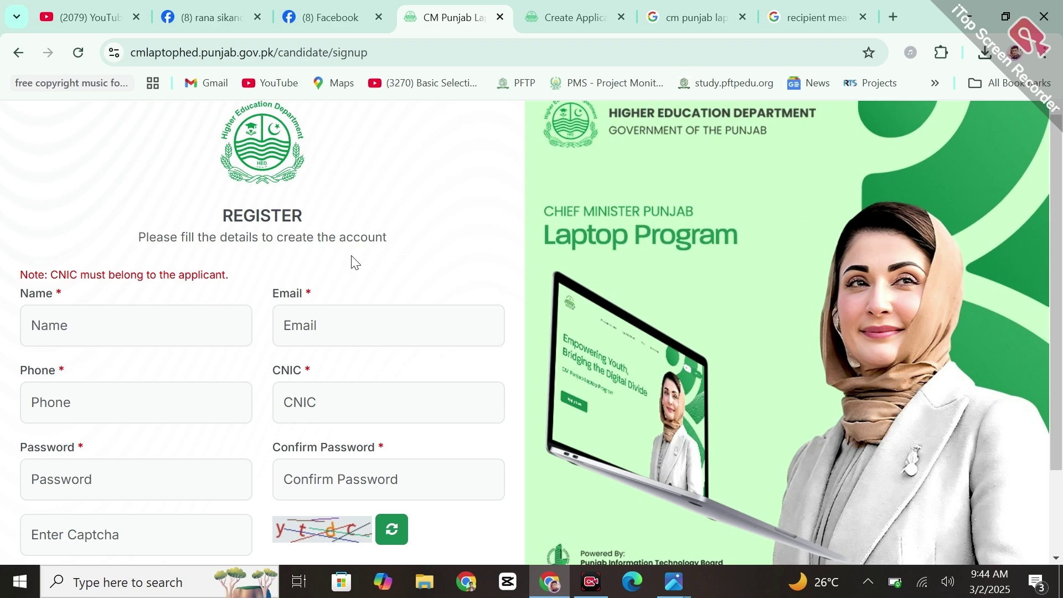
scroll(355, 262, down, 2)
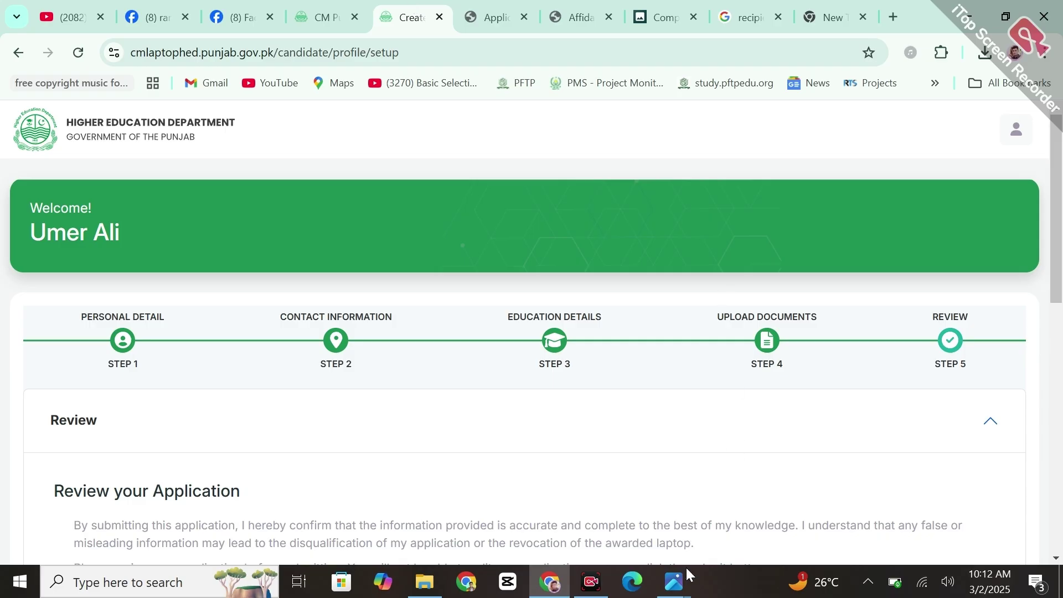
Step: Switch to Photos to view the WhatsApp How to Apply notice, and return to the application's Review page in Chrome
mouse_move(677, 579)
click(812, 503)
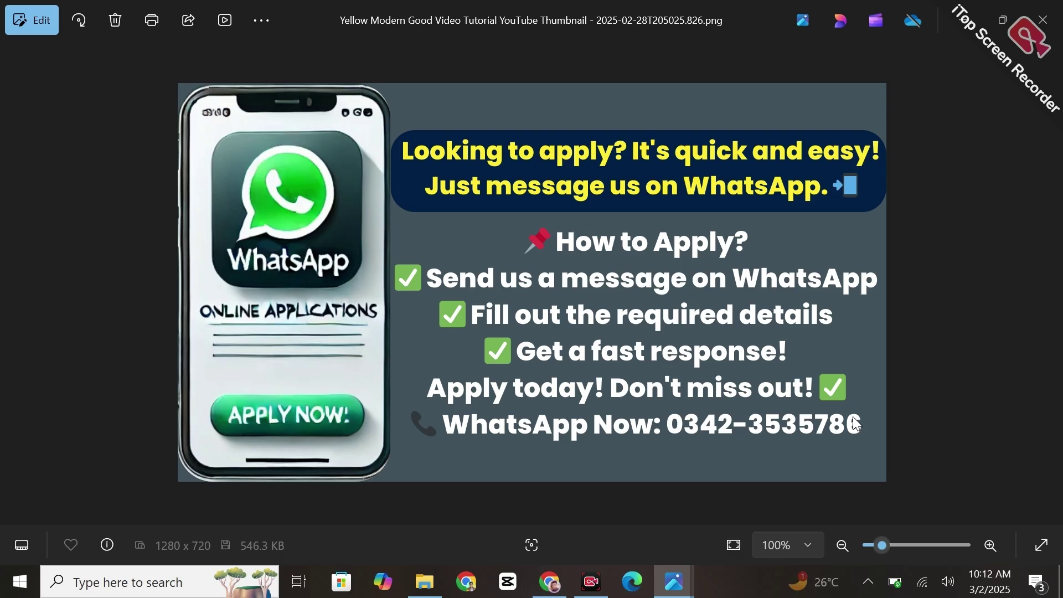
click(550, 583)
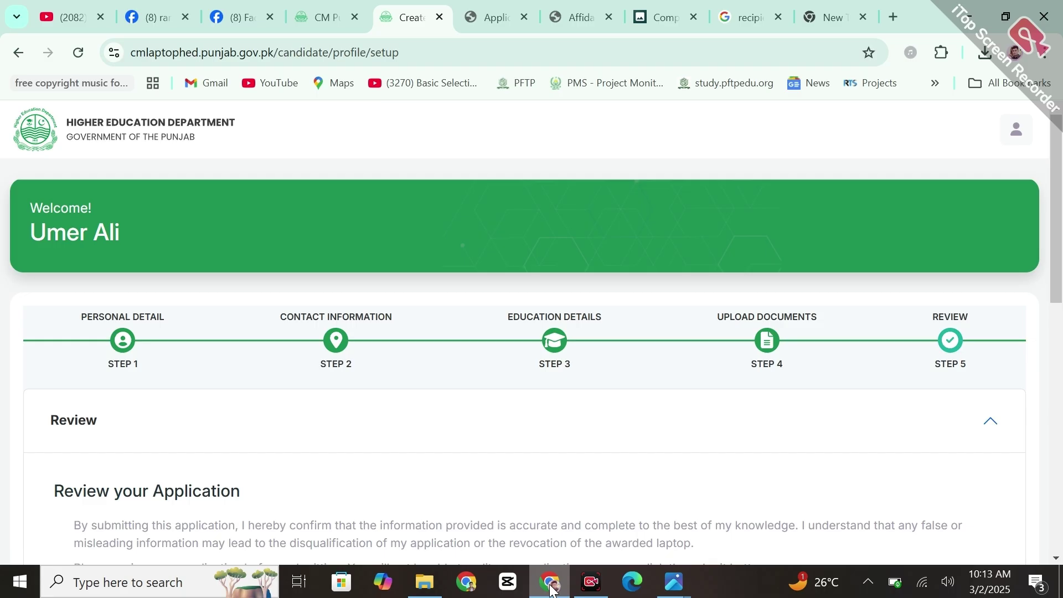
Step: Open the Education Minister's Facebook page and examine the Chief Minister's Laptop Program post with its eligibility criteria and application link
click(252, 6)
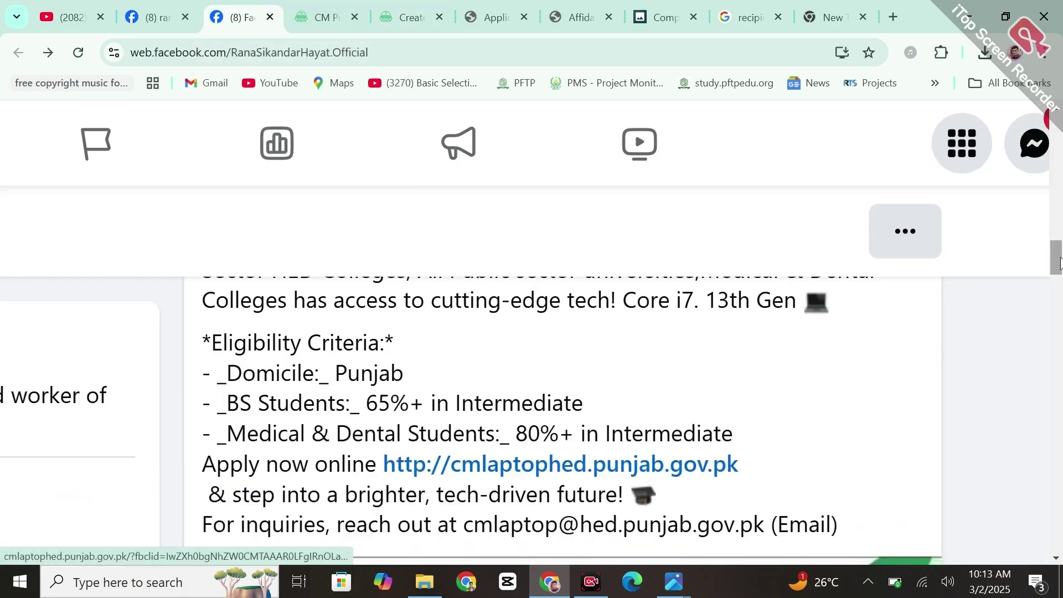
scroll(902, 356, down, 3)
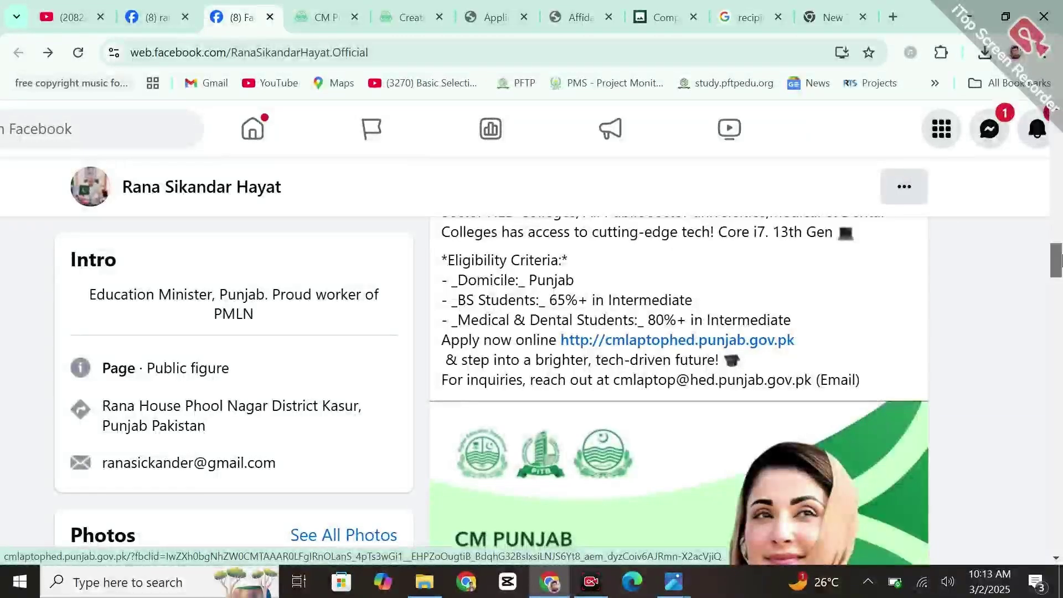
scroll(1059, 261, up, 3)
mouse_move(565, 307)
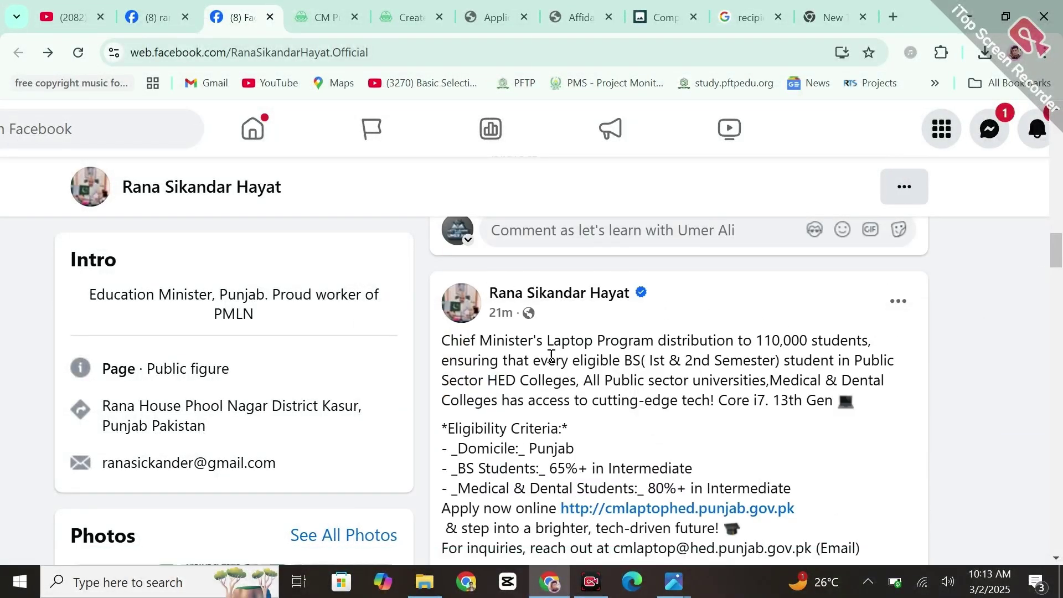
scroll(552, 356, down, 2)
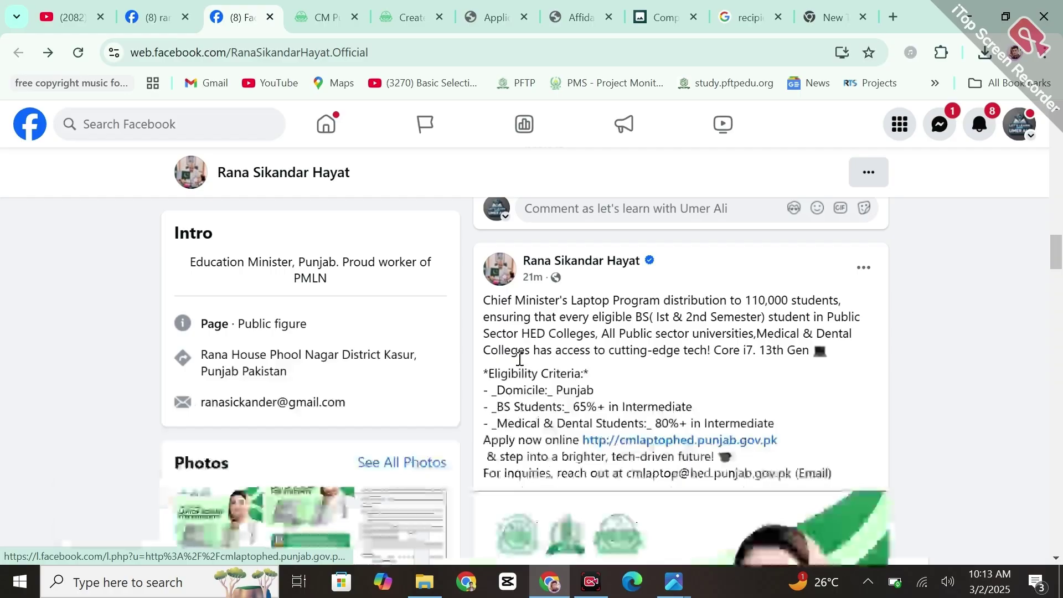
Step: Open the signed-in account's own Facebook page
click(1026, 126)
click(742, 183)
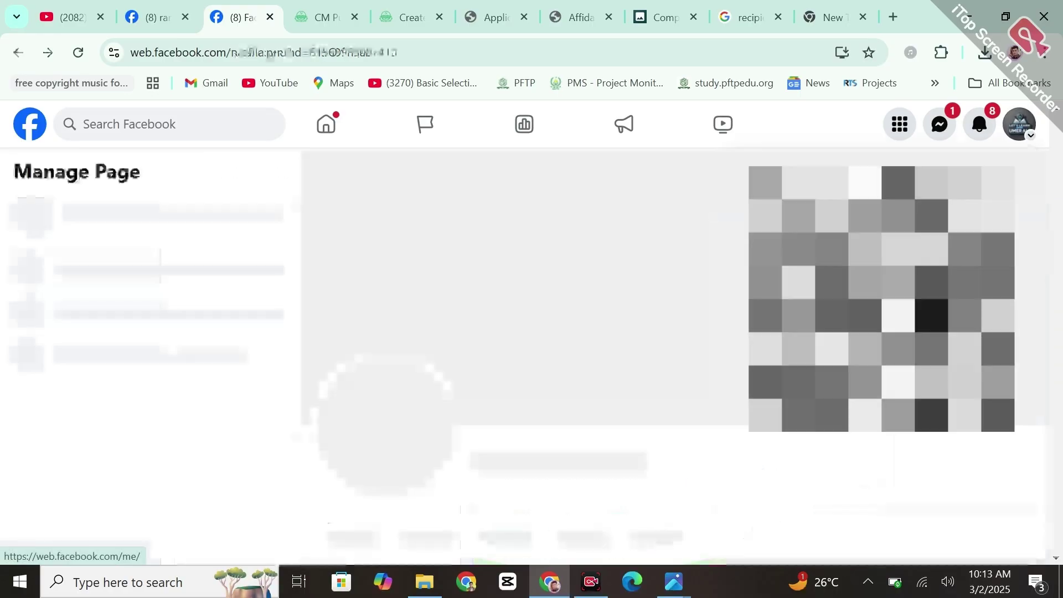